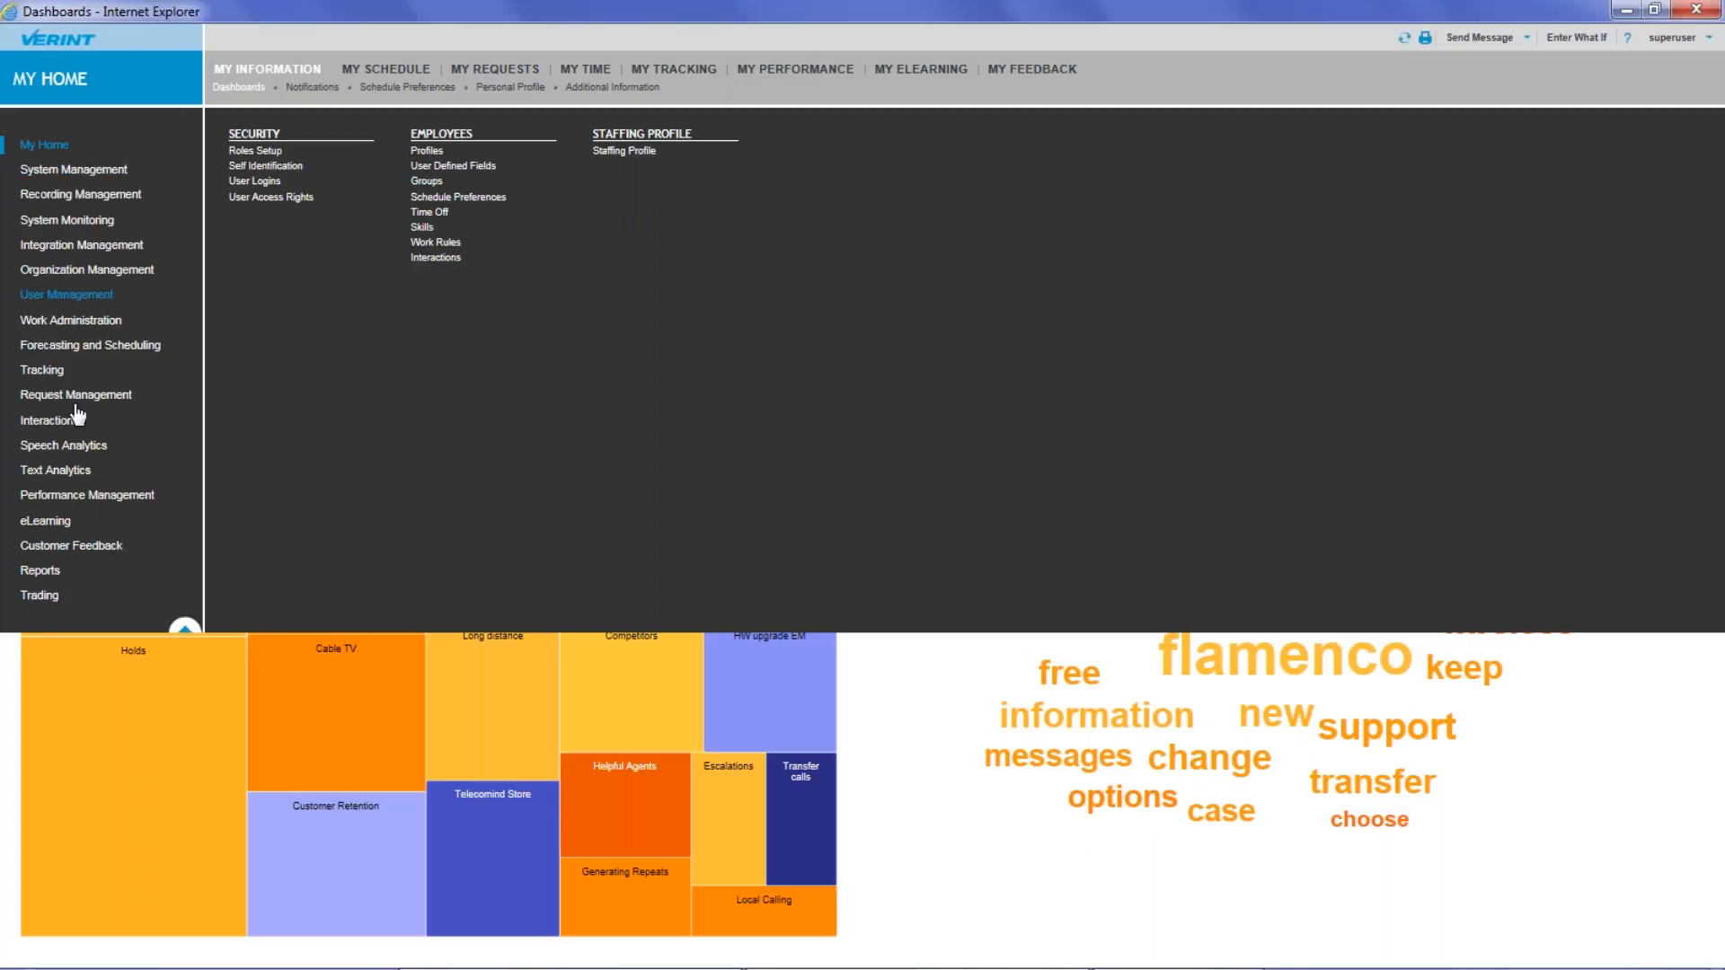
Step: Open the Explore Performance scorecards and drill into the Holds Contacts KPI of the selected employee
{"action": "mouse_move", "coordinate": [39, 504]}
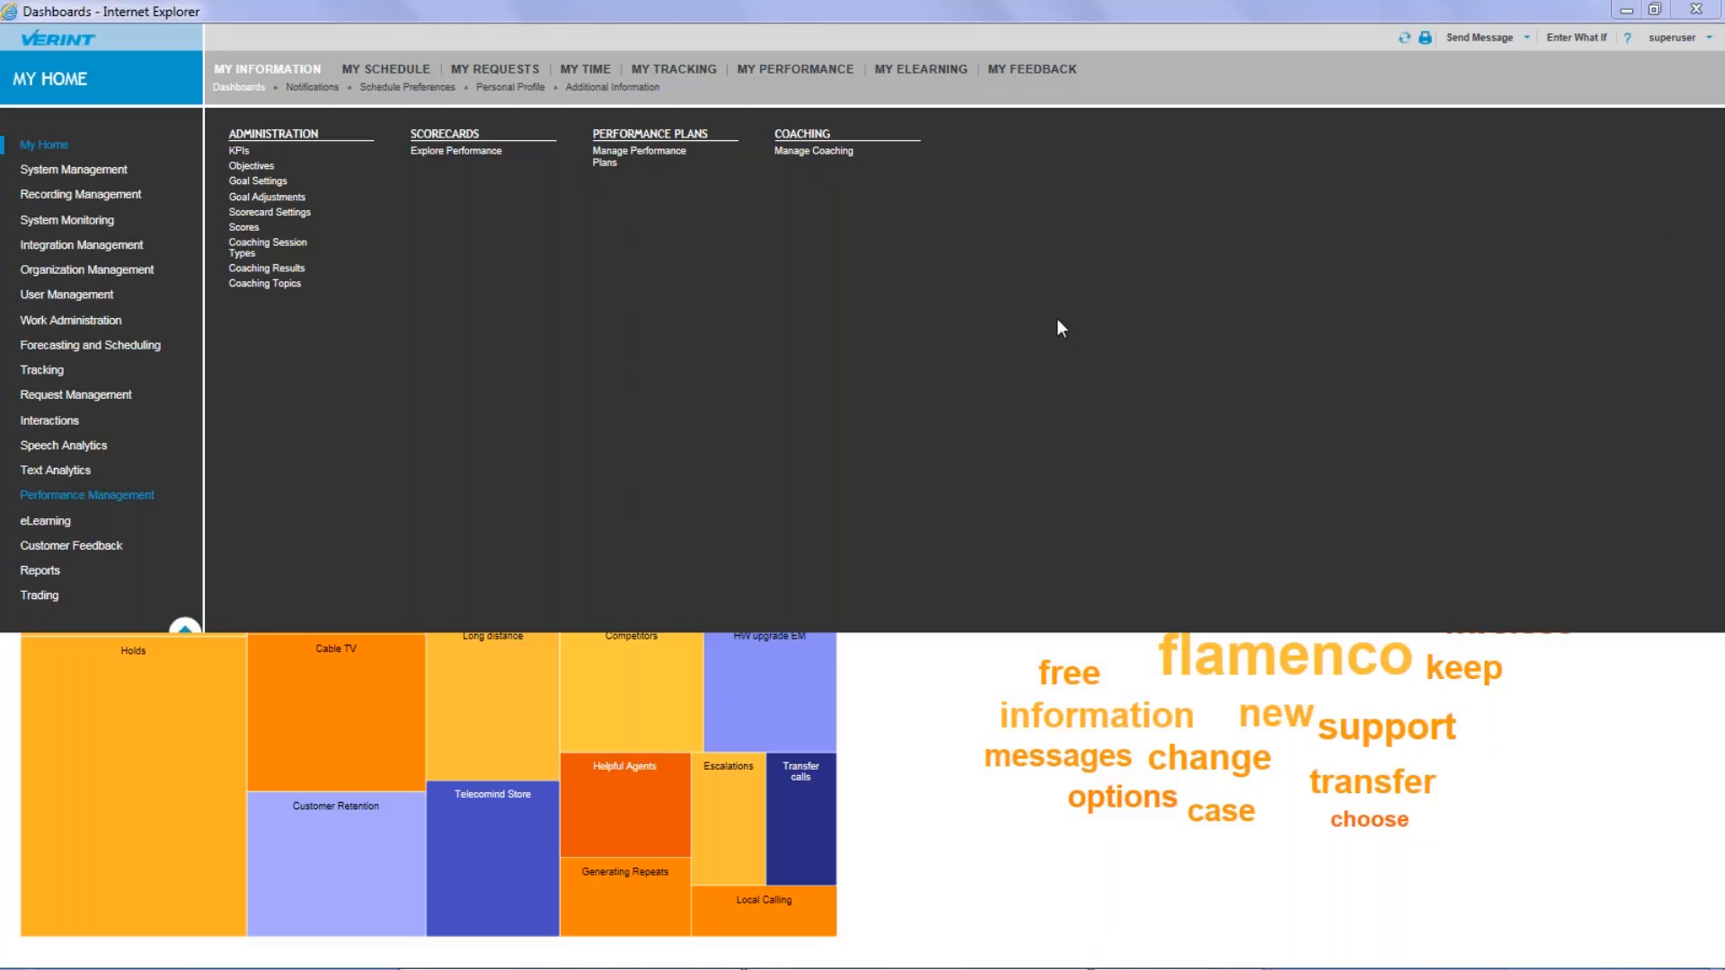
{"action": "left_click", "coordinate": [472, 153]}
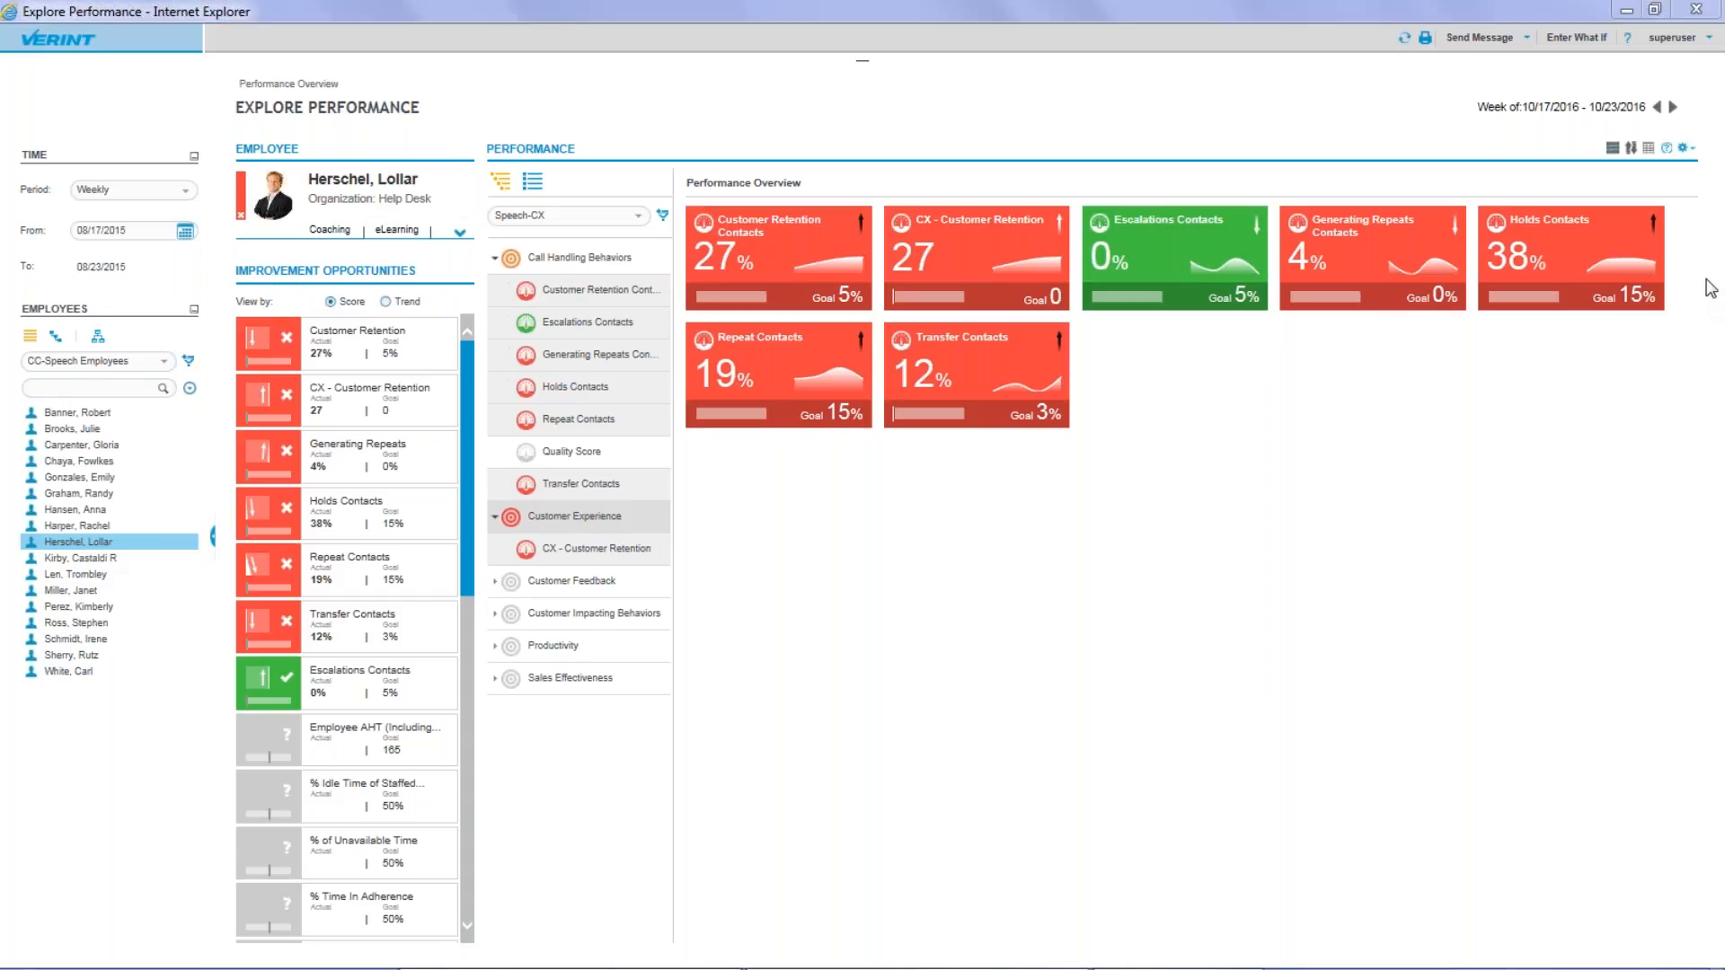
{"action": "left_click", "coordinate": [1587, 363]}
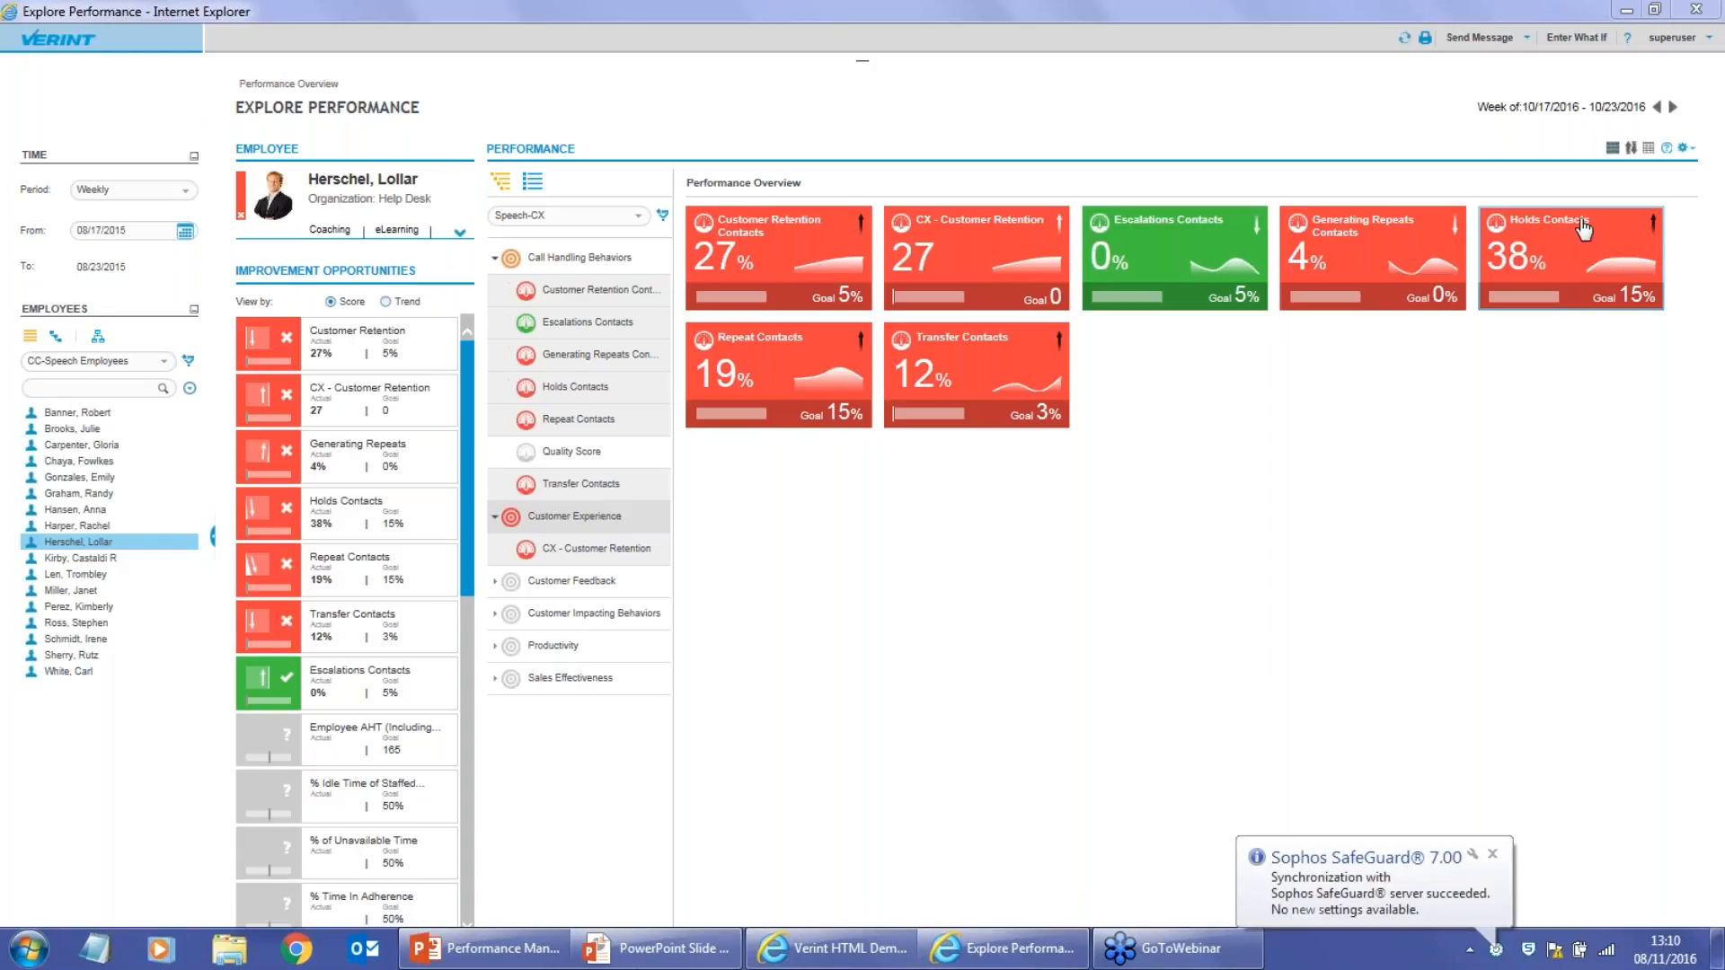
{"action": "left_click", "coordinate": [1555, 248]}
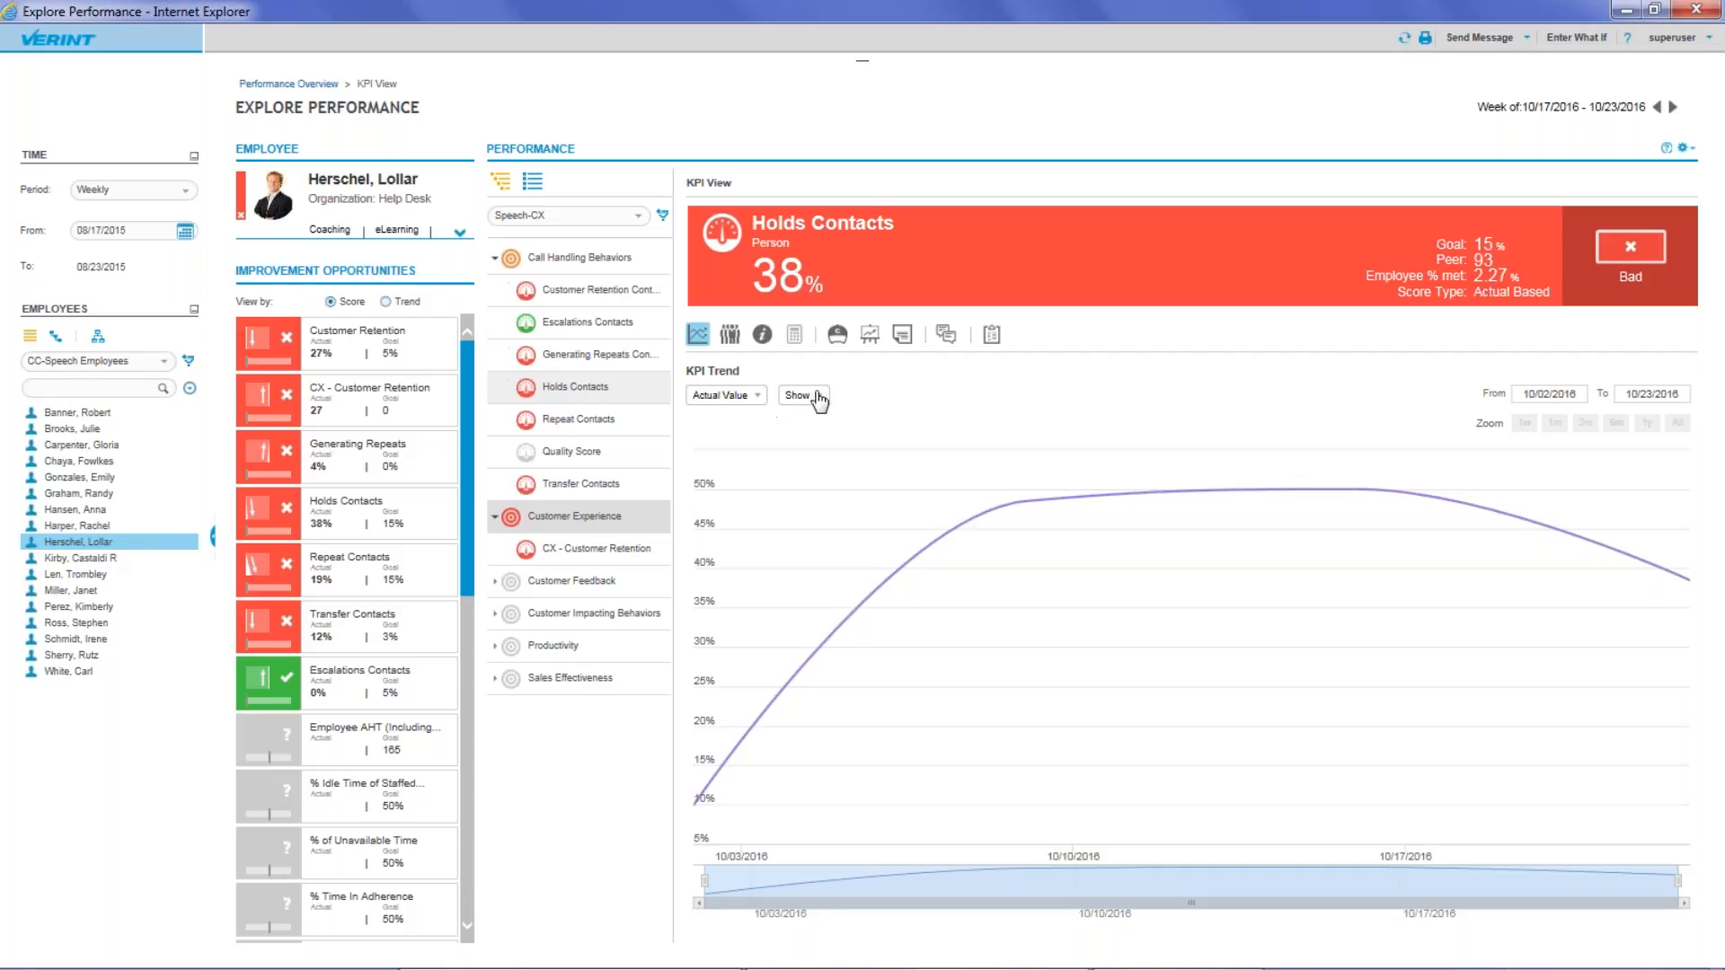
Step: Show Goal, Score and Trend on the Holds Contacts KPI trend chart
{"action": "left_click", "coordinate": [817, 398]}
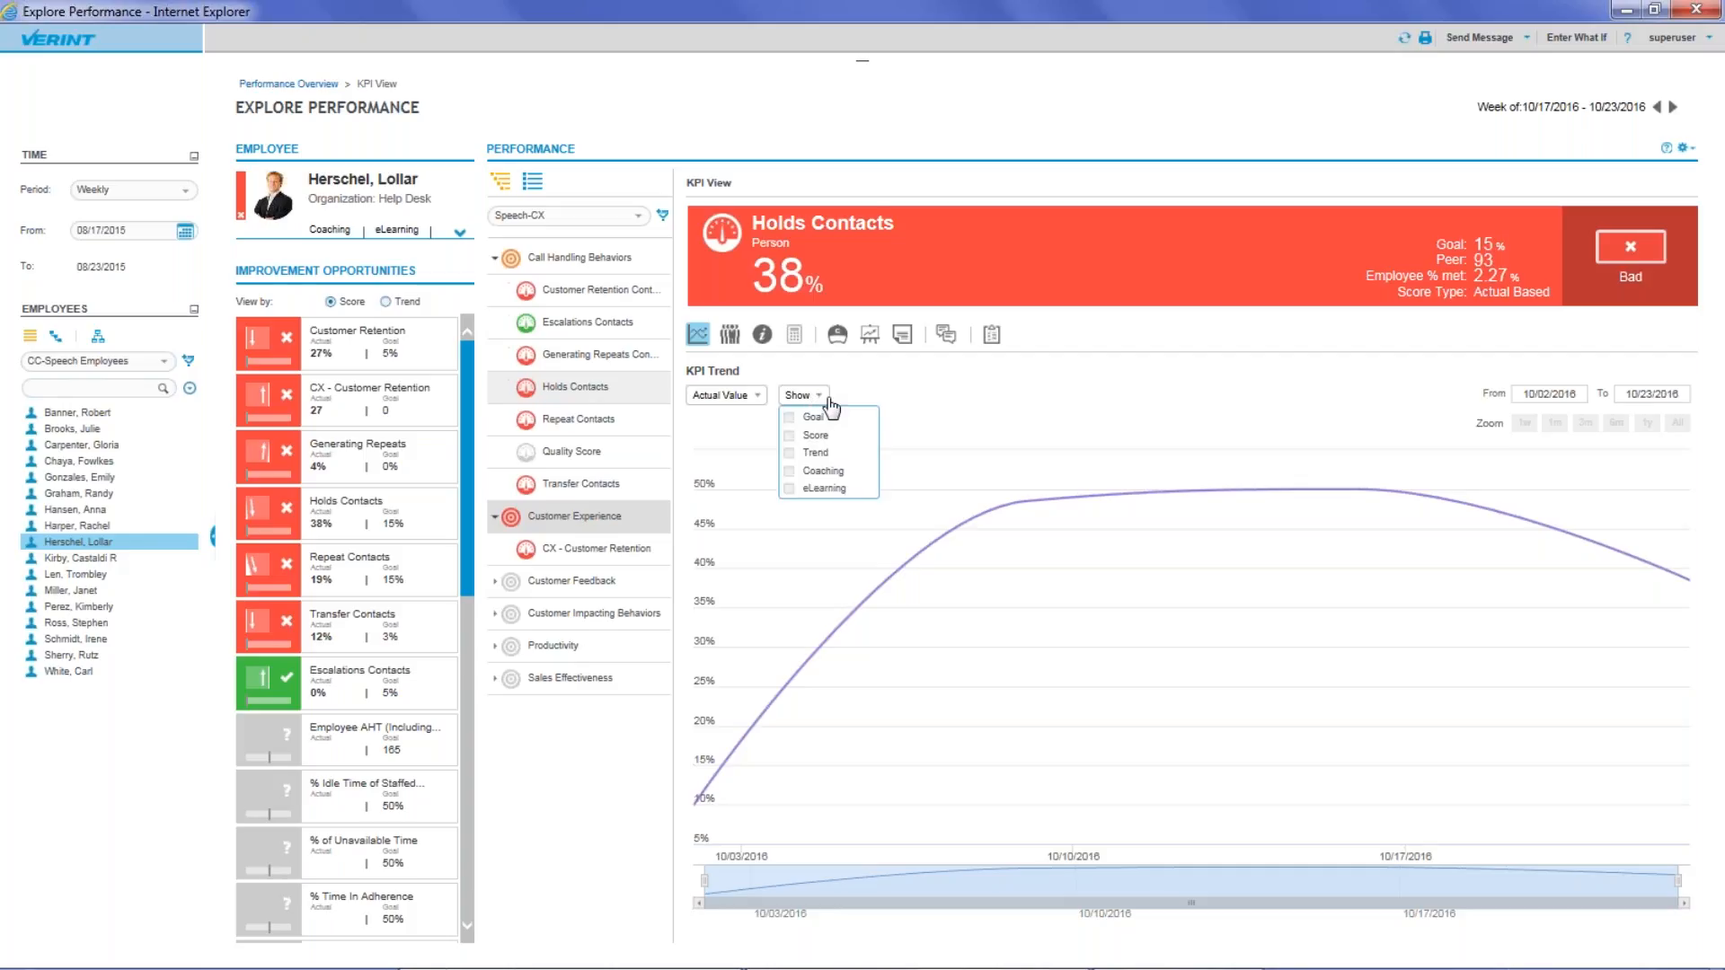
{"action": "left_click", "coordinate": [790, 420]}
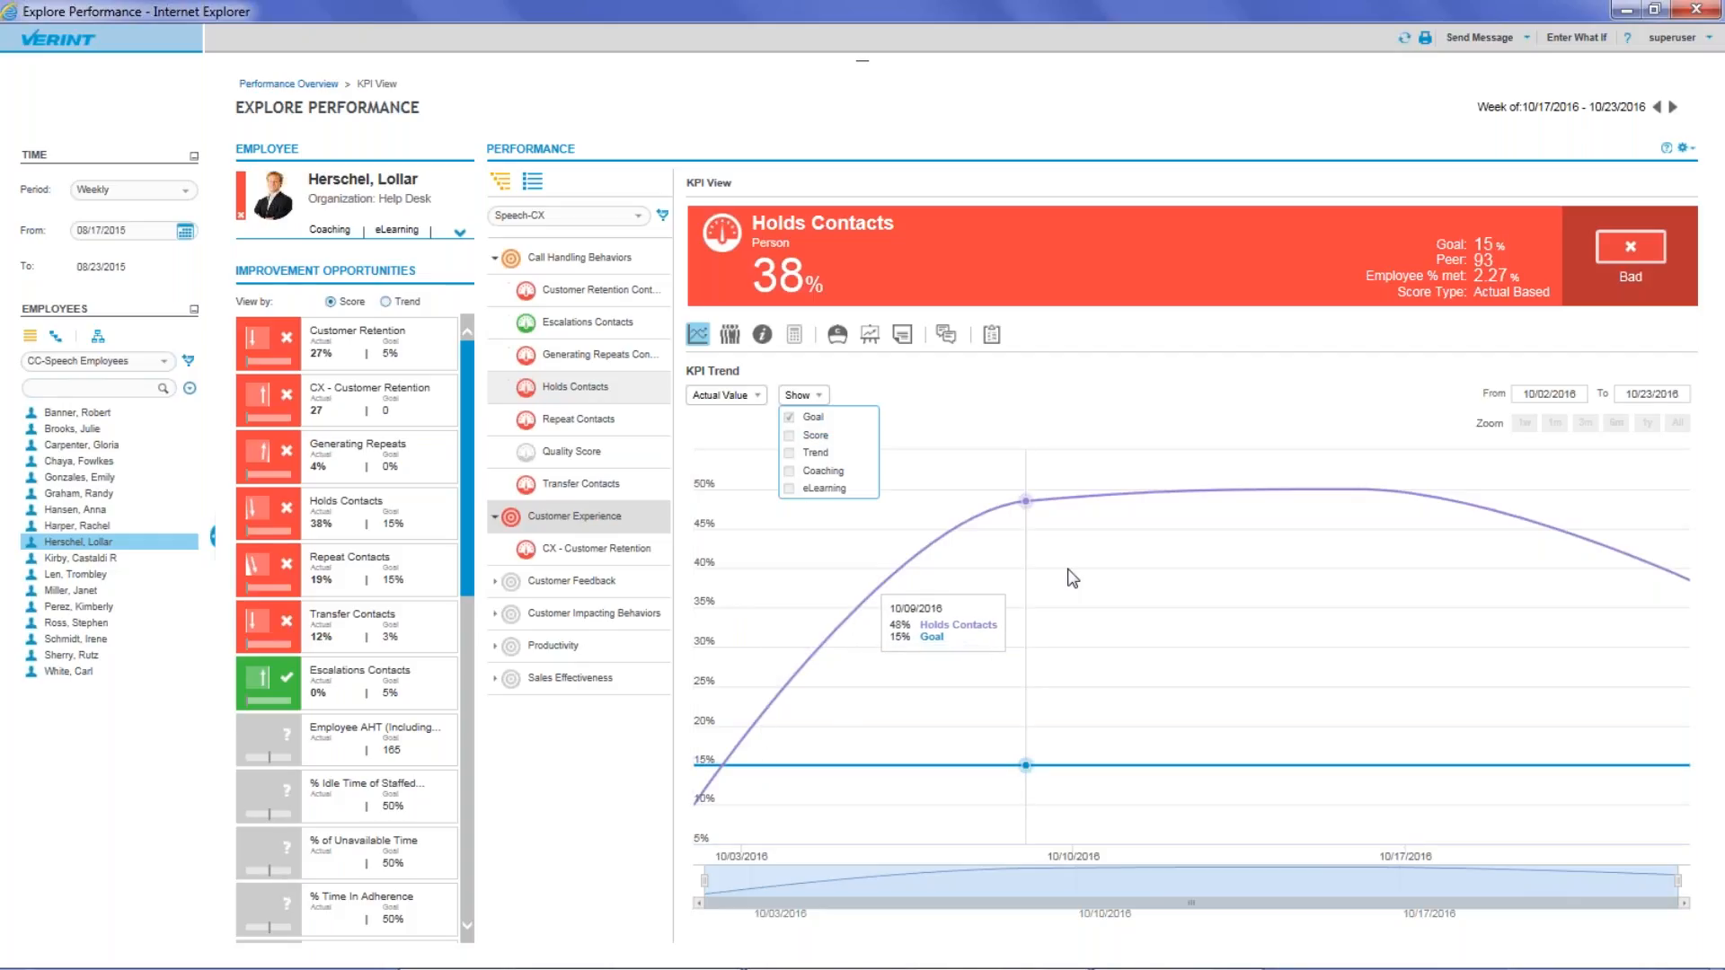
{"action": "left_click", "coordinate": [791, 435]}
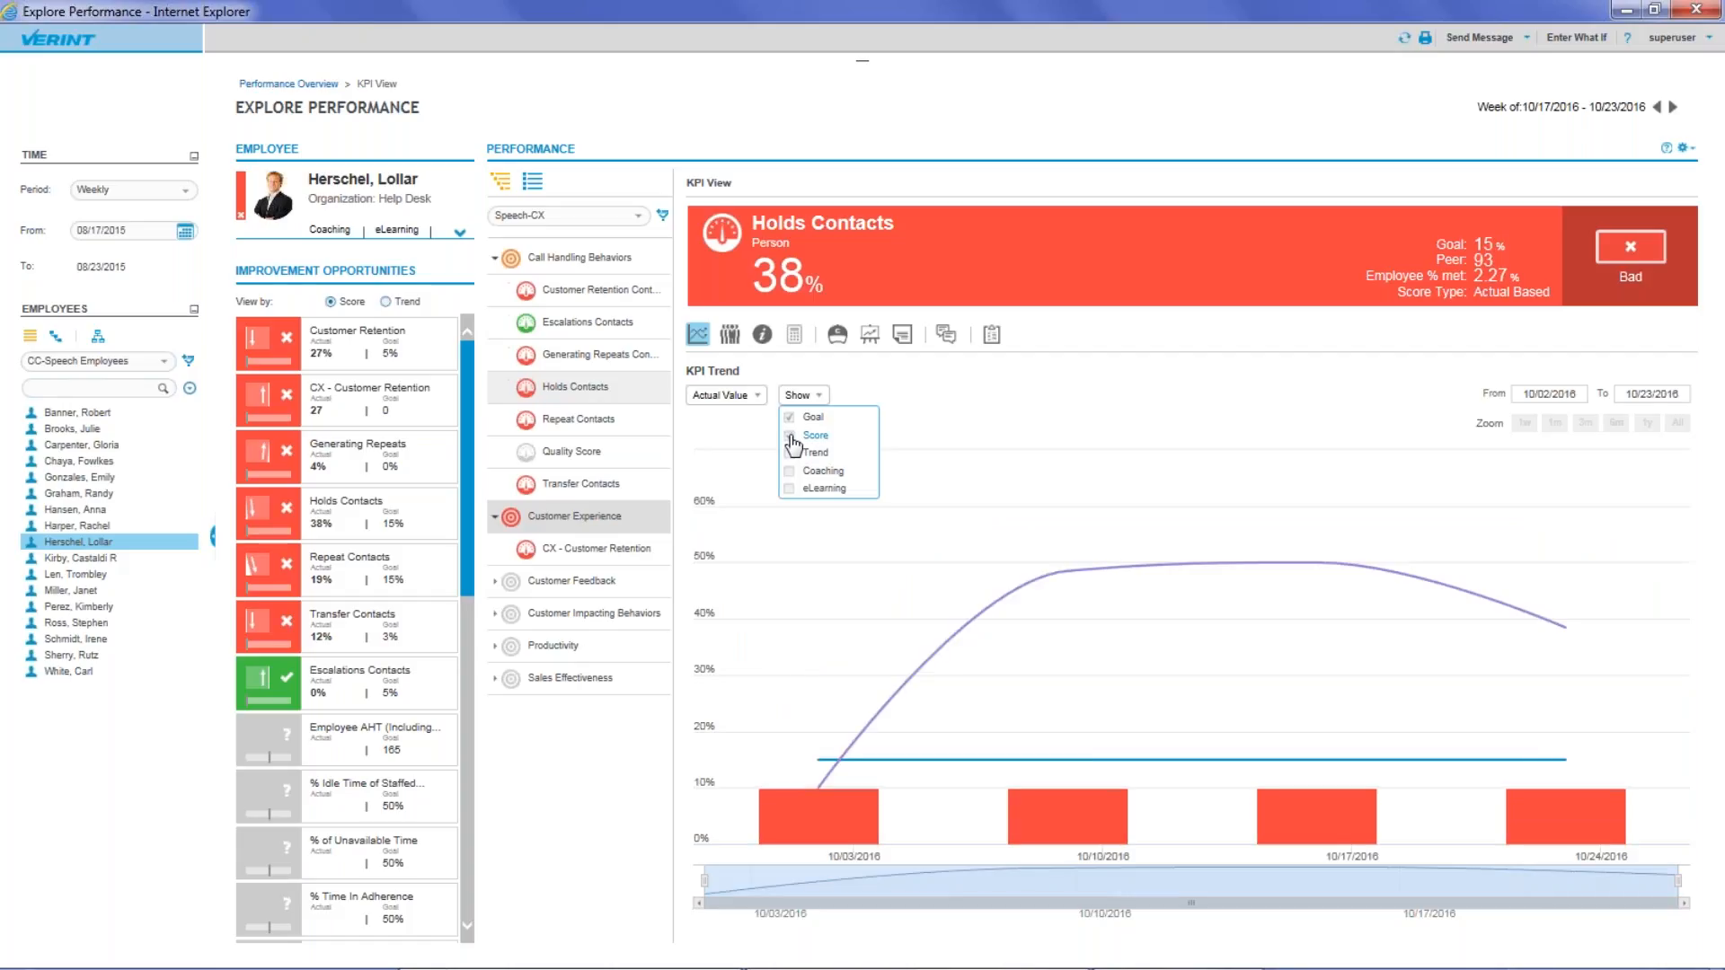
{"action": "left_click", "coordinate": [790, 456]}
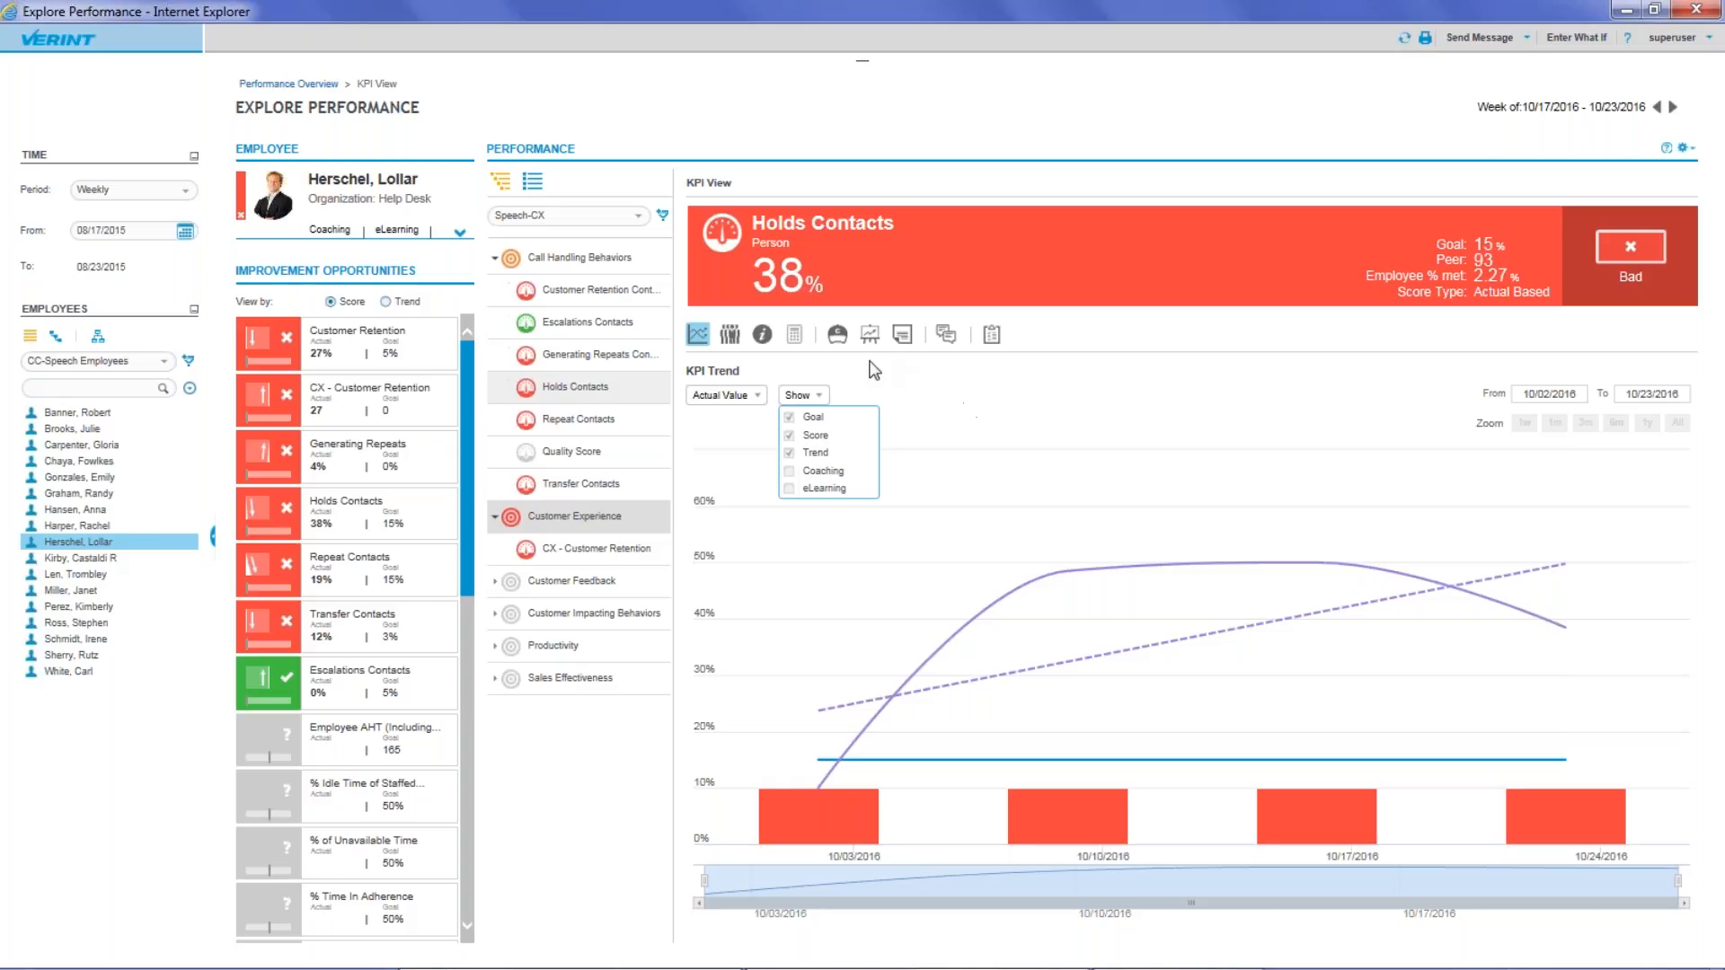
Step: Start a coaching session for the Holds Contacts KPI and continue to its Manage Coaching Session form
{"action": "left_click", "coordinate": [839, 338]}
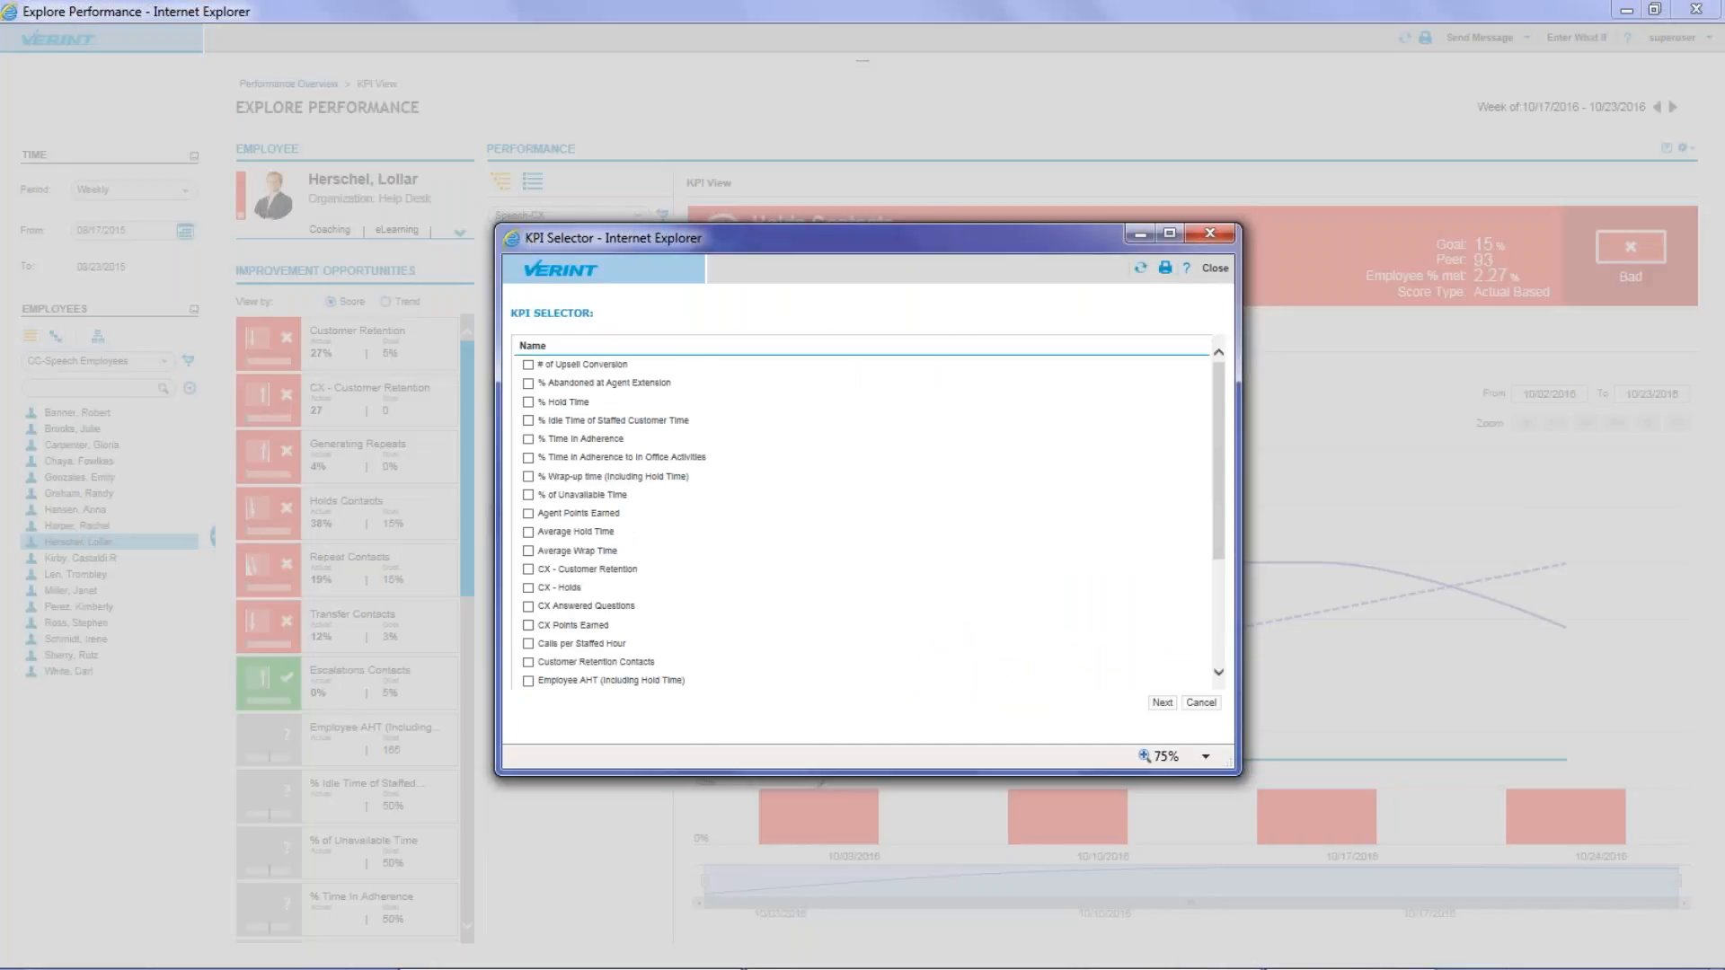
{"action": "left_click_drag", "start_coordinate": [1222, 435], "coordinate": [1222, 527]}
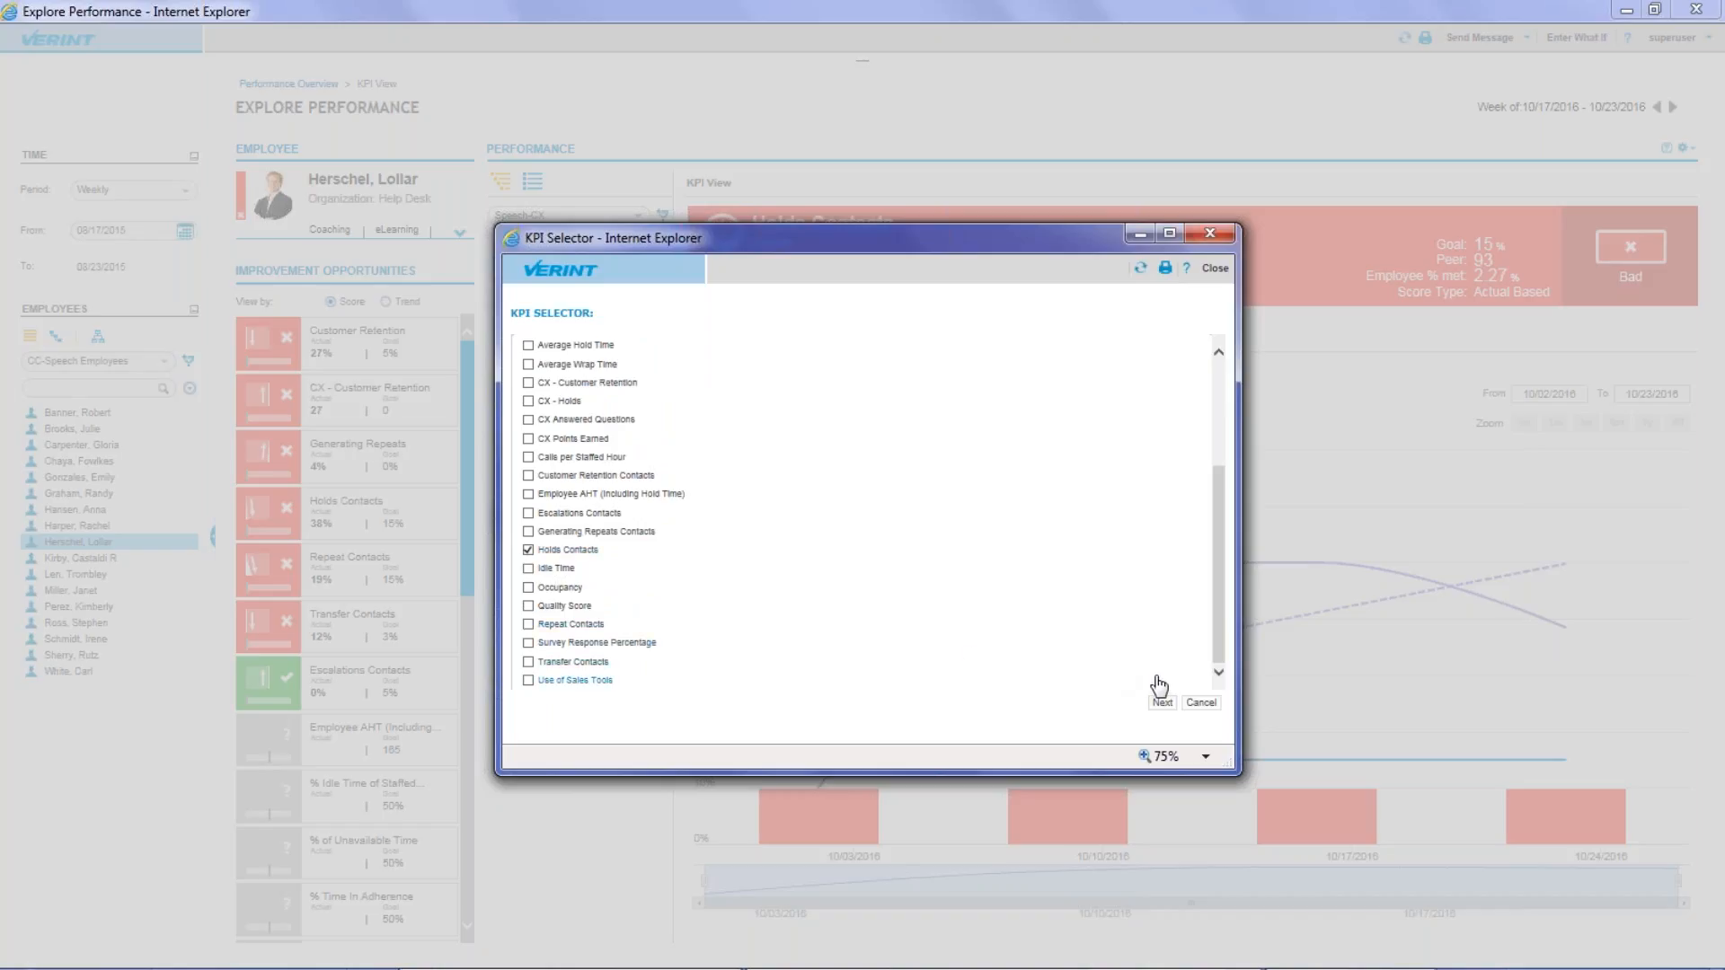
{"action": "left_click", "coordinate": [1161, 704]}
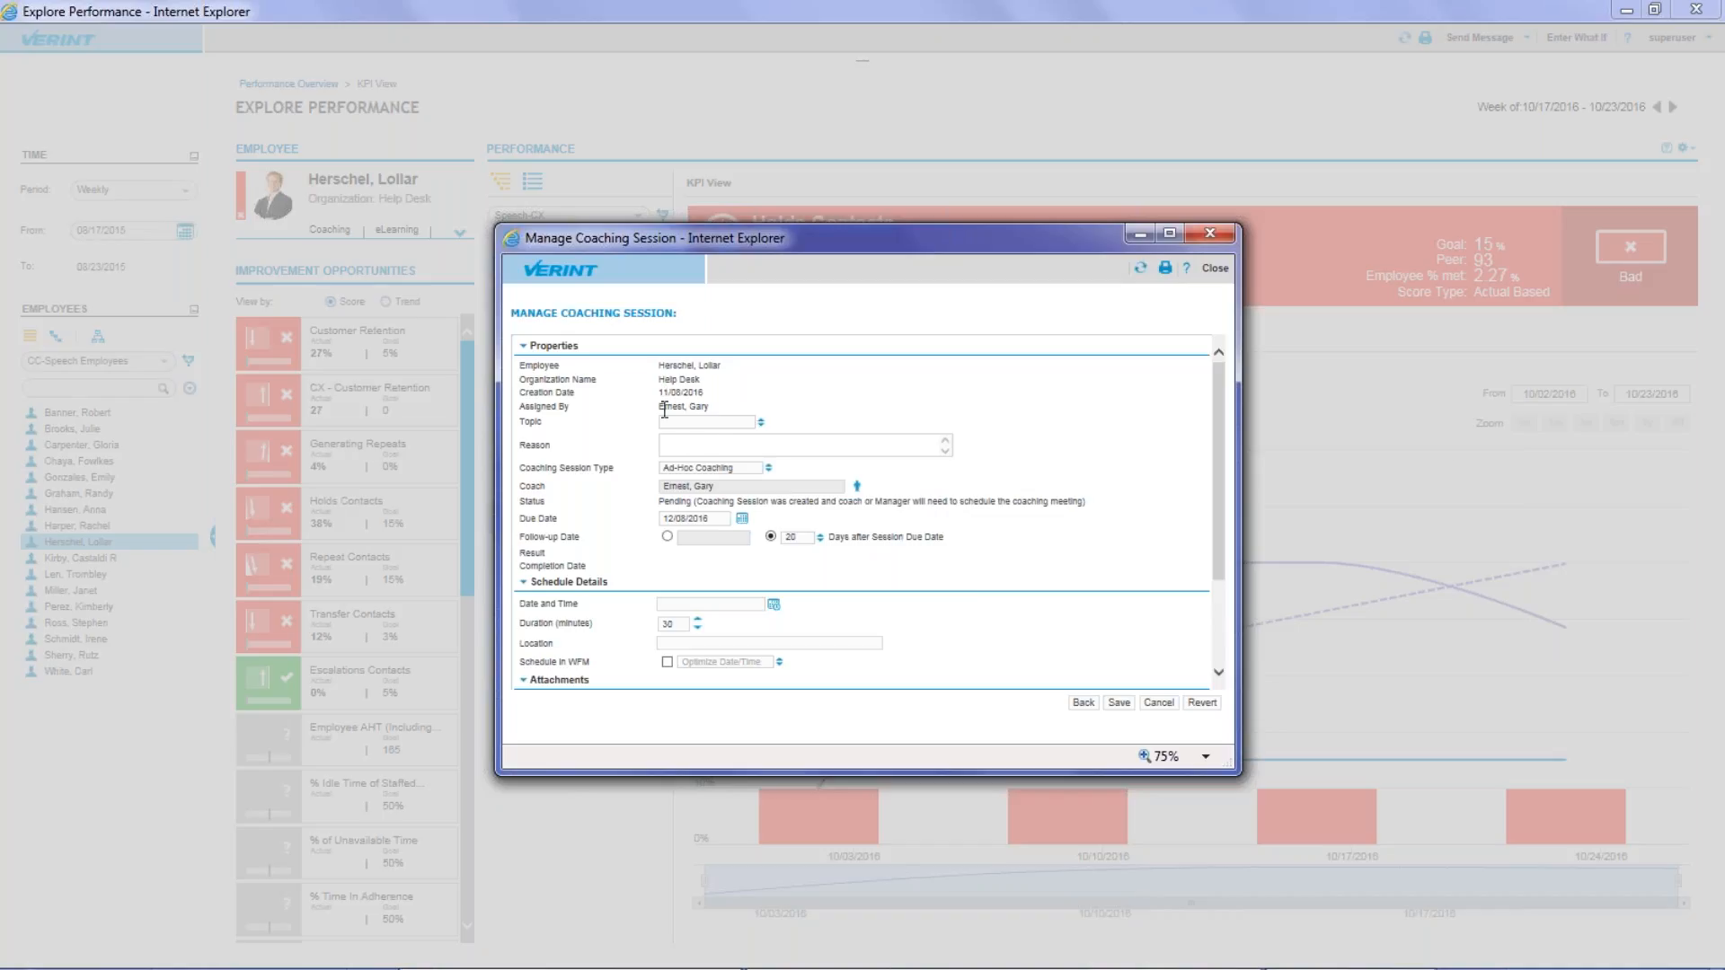
{"action": "left_click", "coordinate": [1712, 283]}
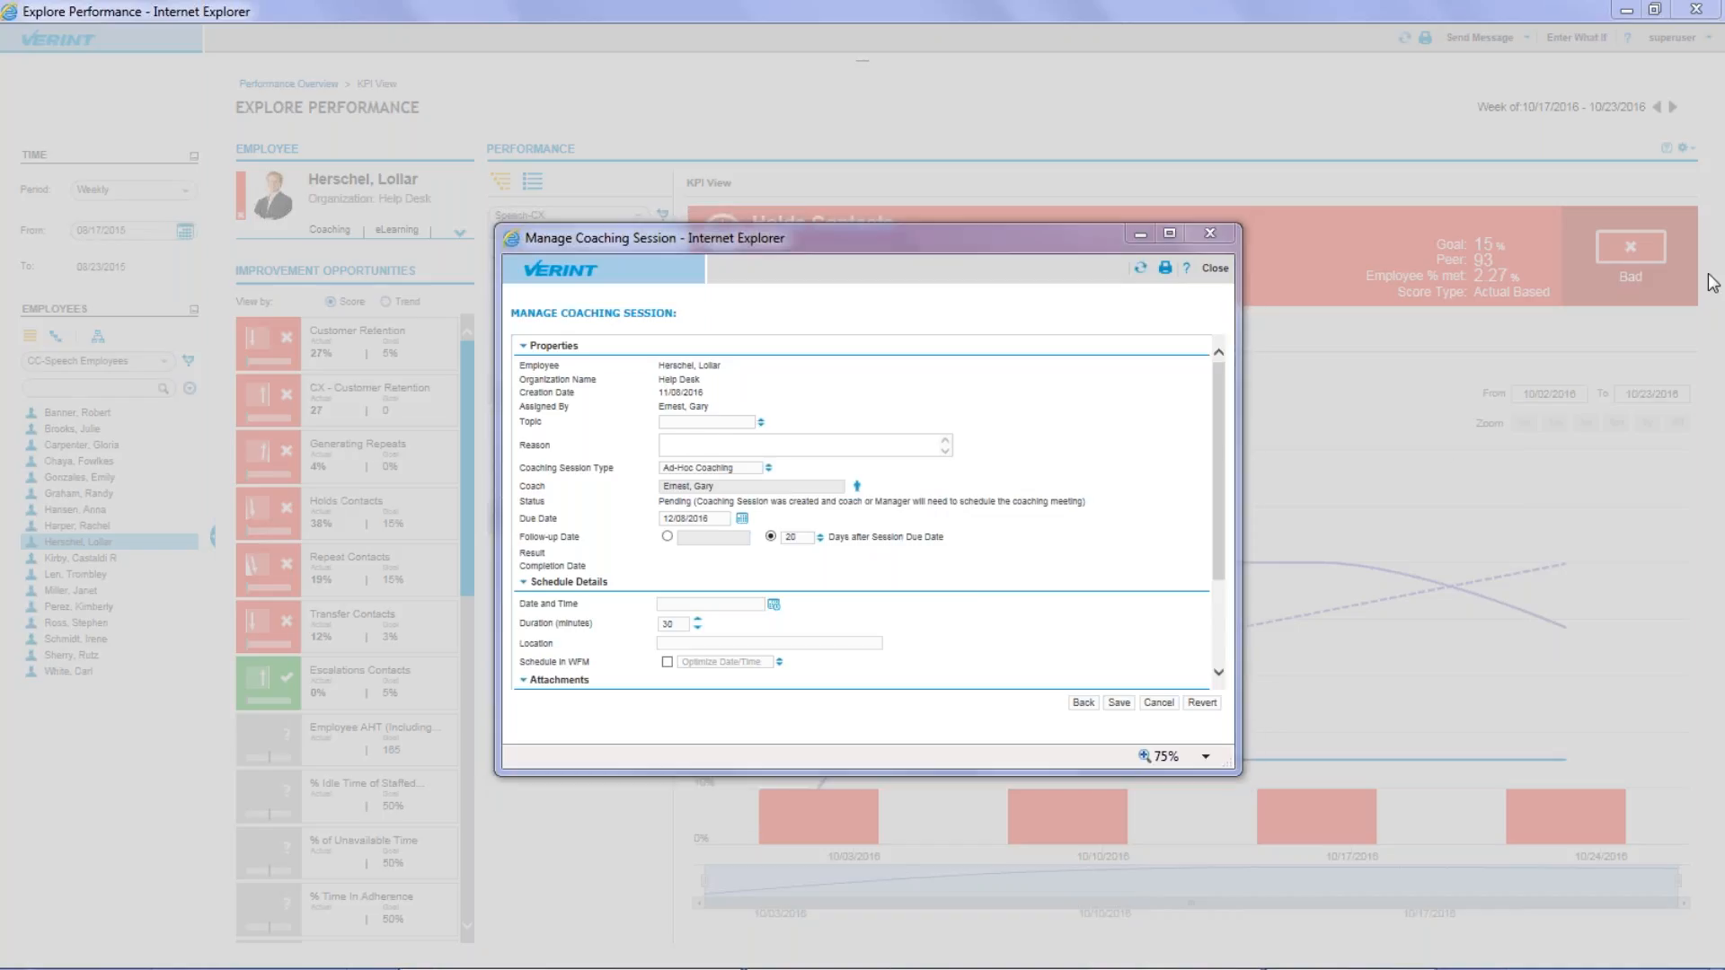
{"action": "left_click", "coordinate": [1578, 363]}
Step: Review the coaching form's Attachments, Meeting Summary and Employee Feedback sections, and close it without saving
{"action": "left_click", "coordinate": [1222, 539]}
{"action": "left_click_drag", "start_coordinate": [1224, 546], "coordinate": [1233, 620]}
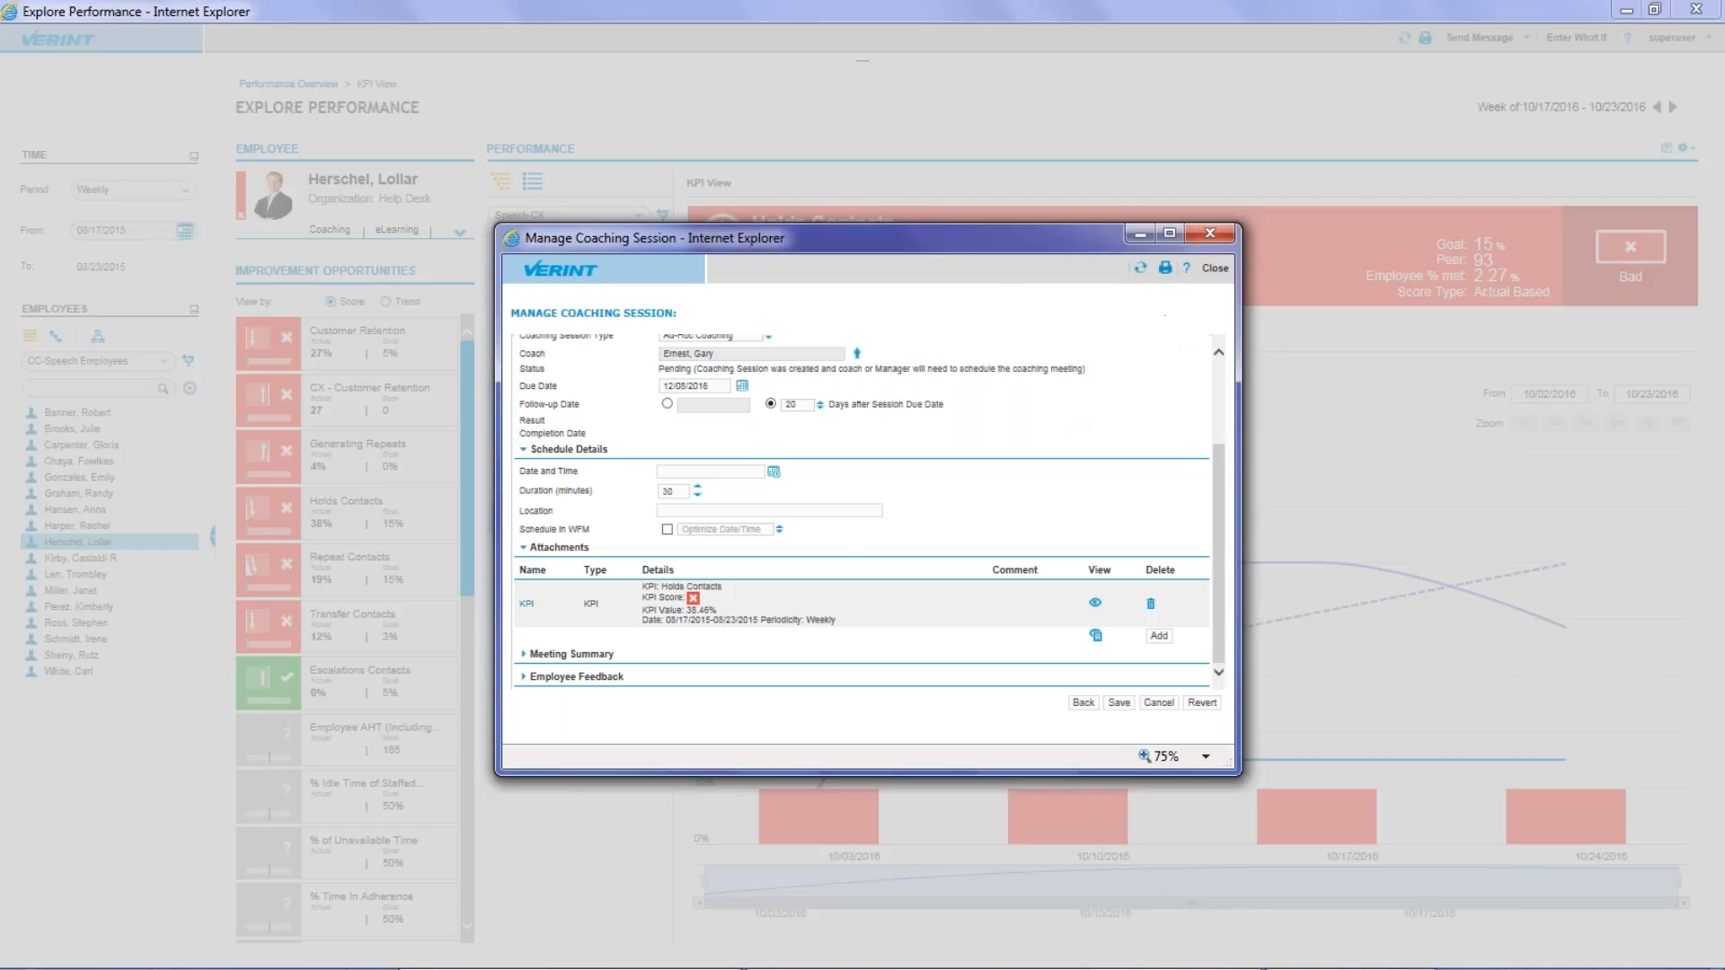
{"action": "left_click", "coordinate": [572, 654]}
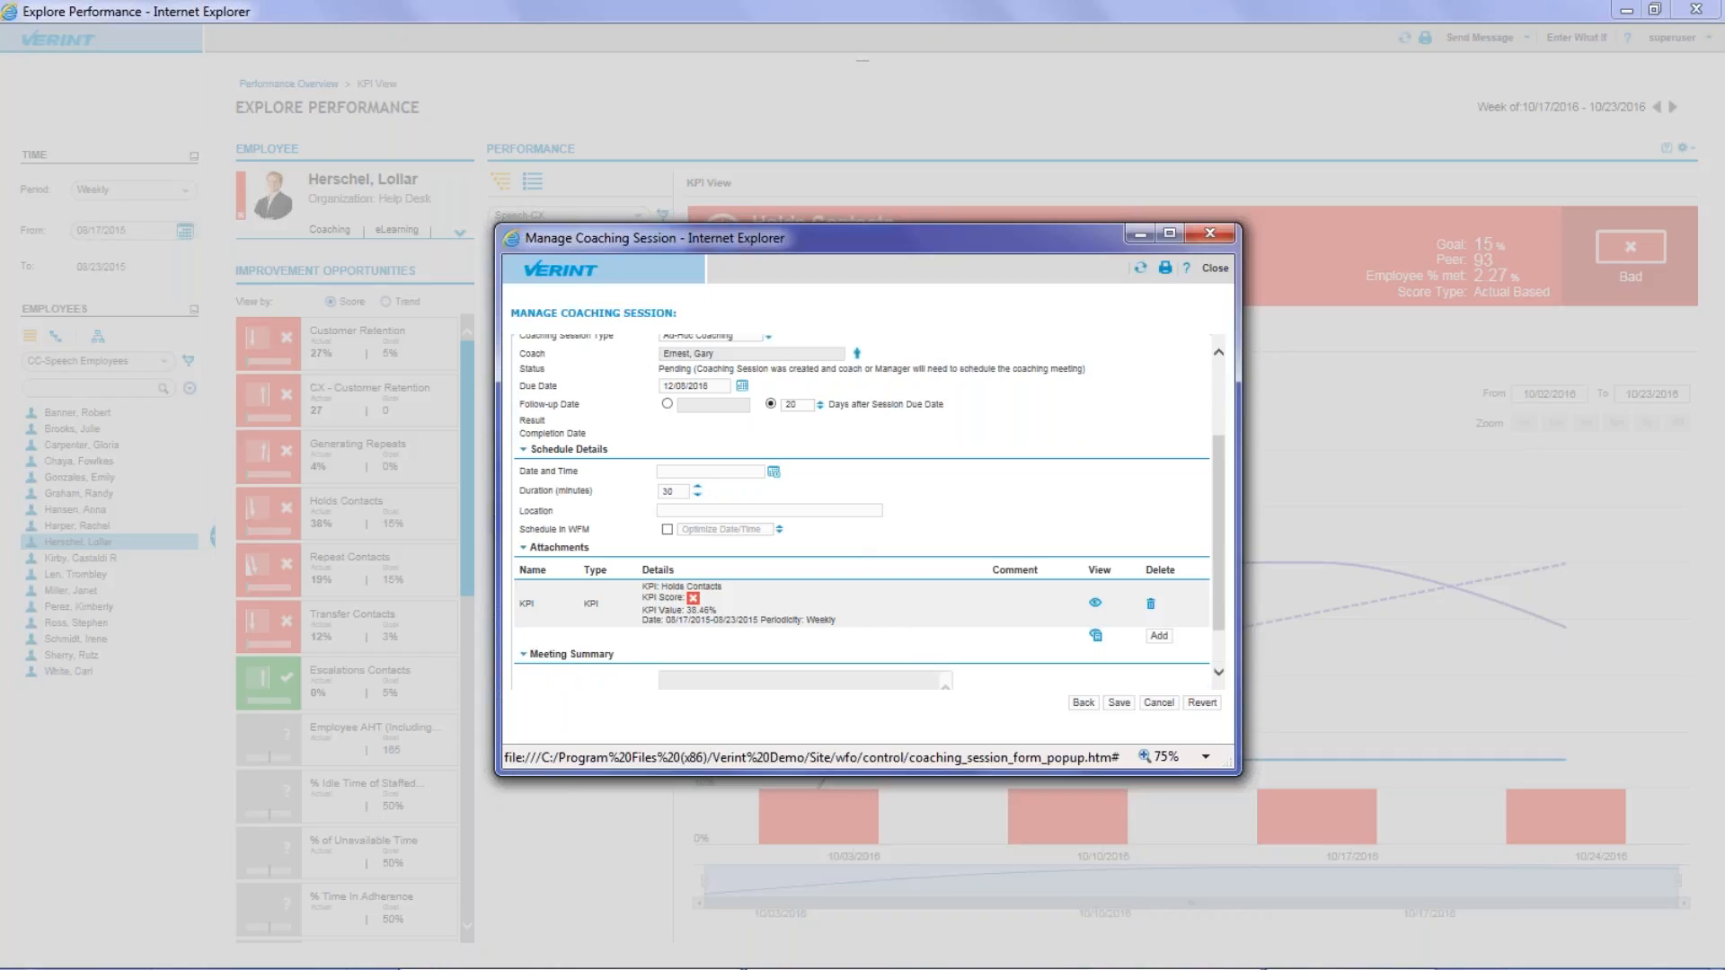
{"action": "left_click_drag", "start_coordinate": [1217, 572], "coordinate": [1217, 596]}
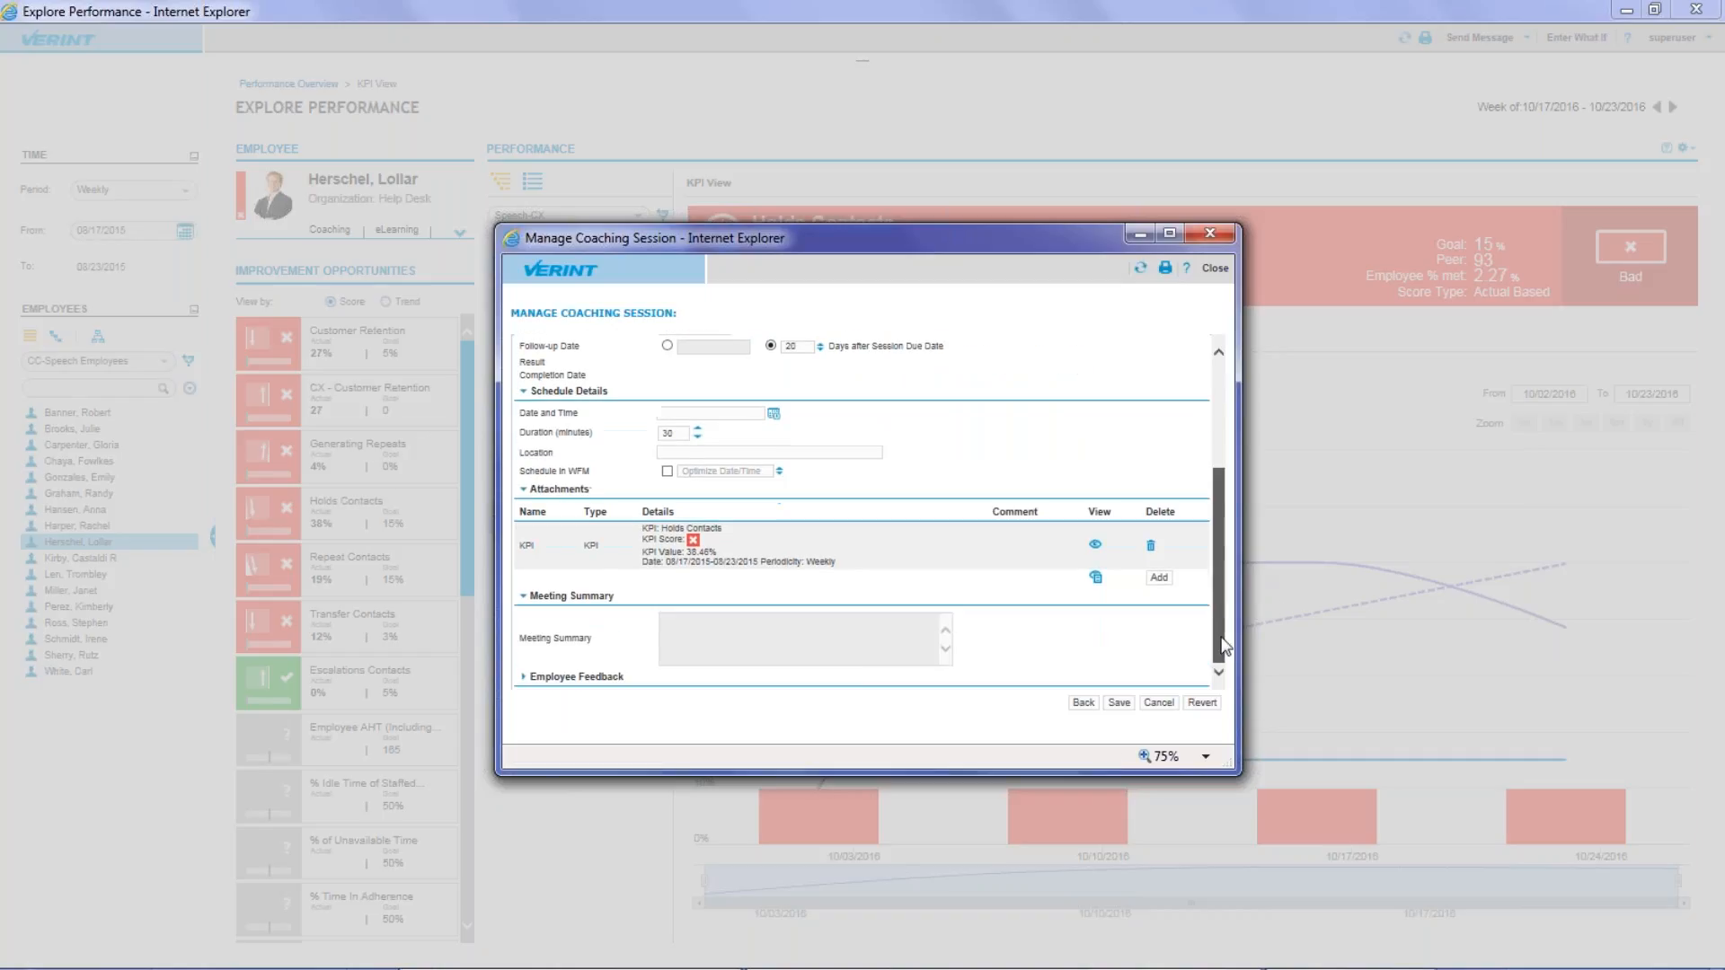
{"action": "left_click", "coordinate": [530, 677]}
{"action": "left_click_drag", "start_coordinate": [1219, 586], "coordinate": [1219, 613]}
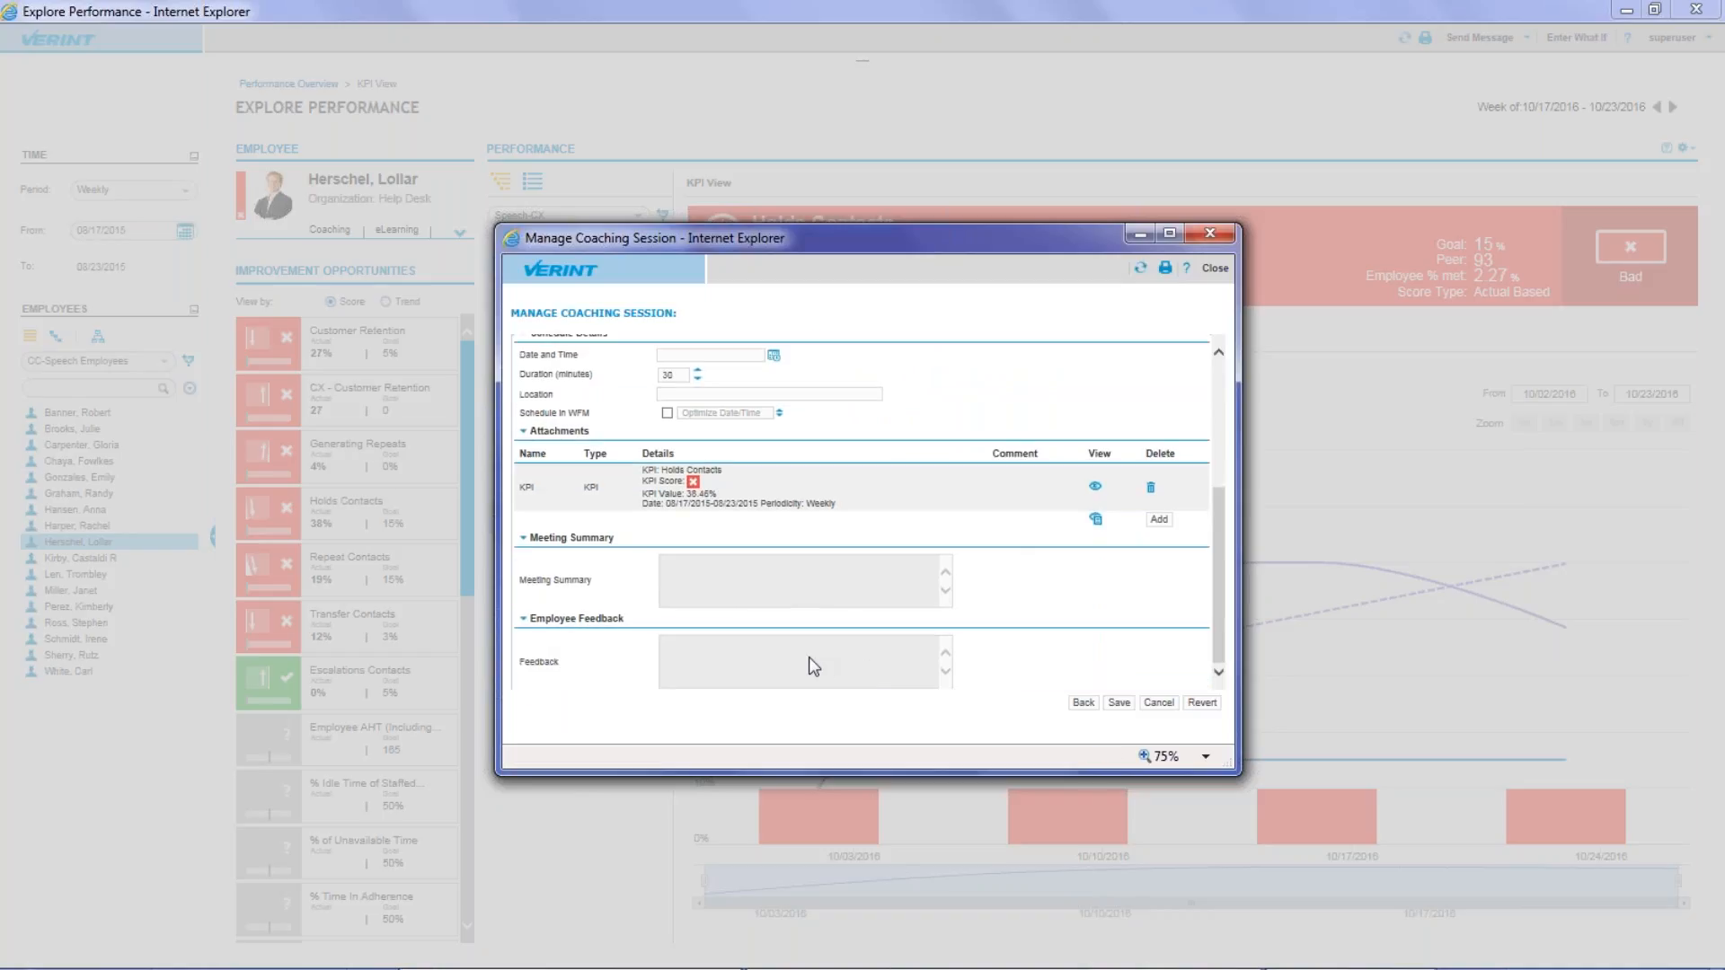
{"action": "left_click", "coordinate": [1210, 235]}
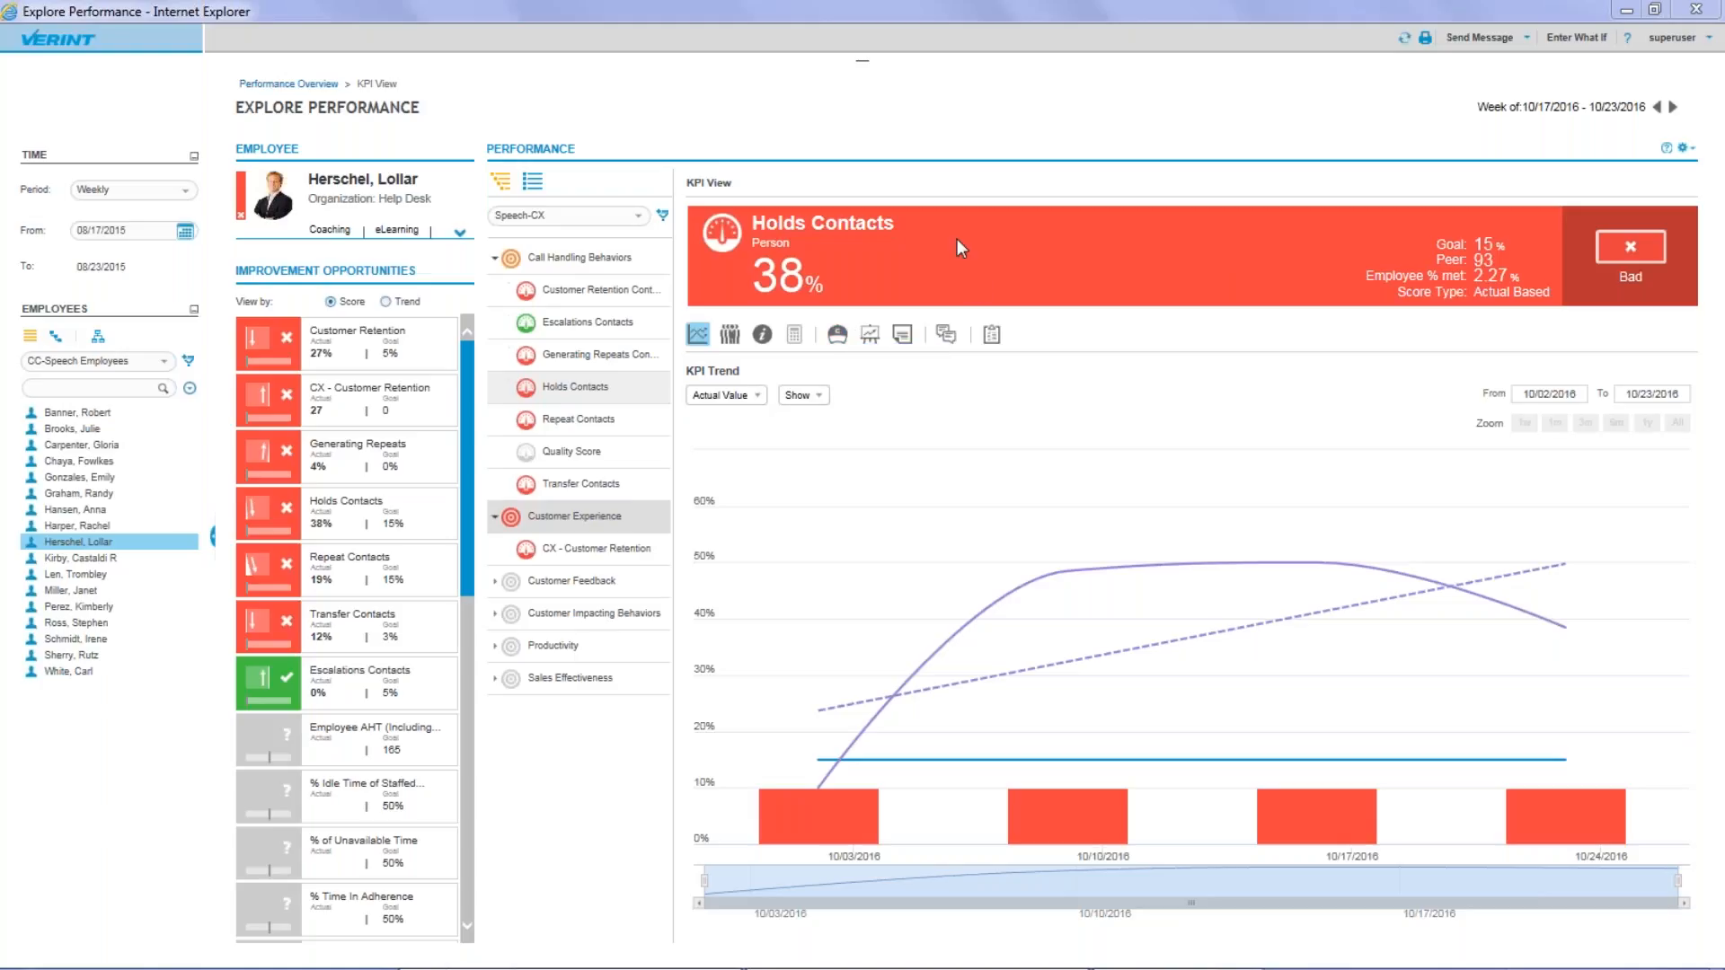
Step: Open a new organization alert rule under the notification rules in Tracking
{"action": "left_click", "coordinate": [191, 56]}
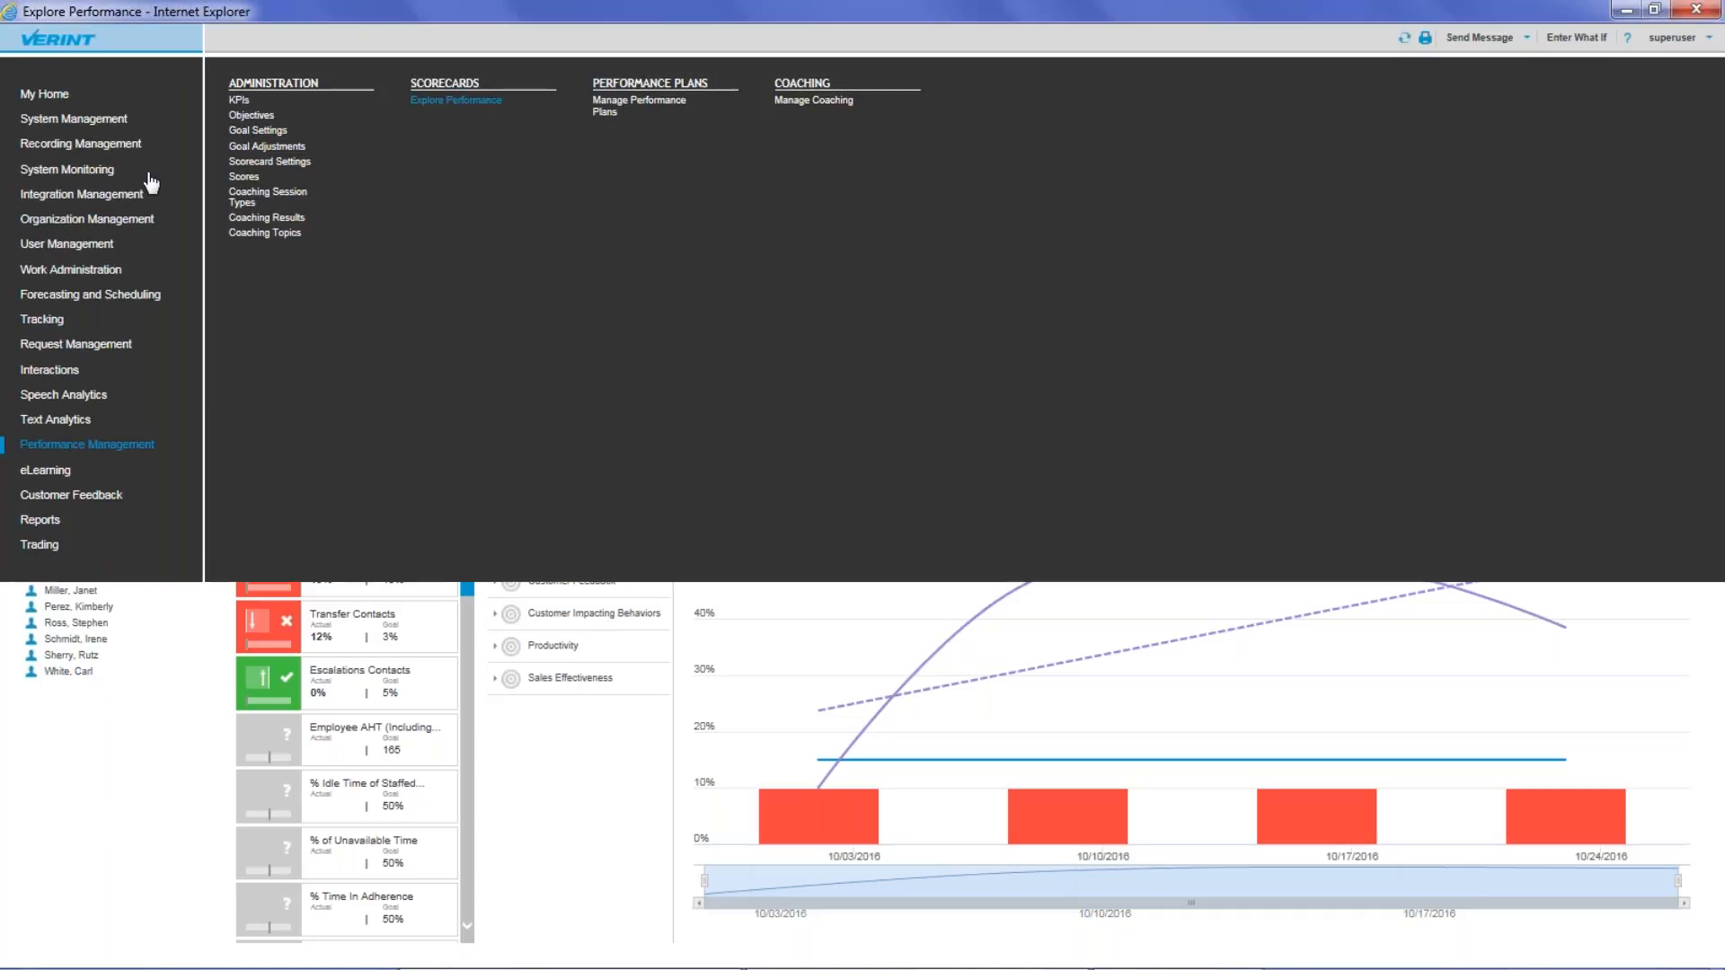
{"action": "mouse_move", "coordinate": [30, 323]}
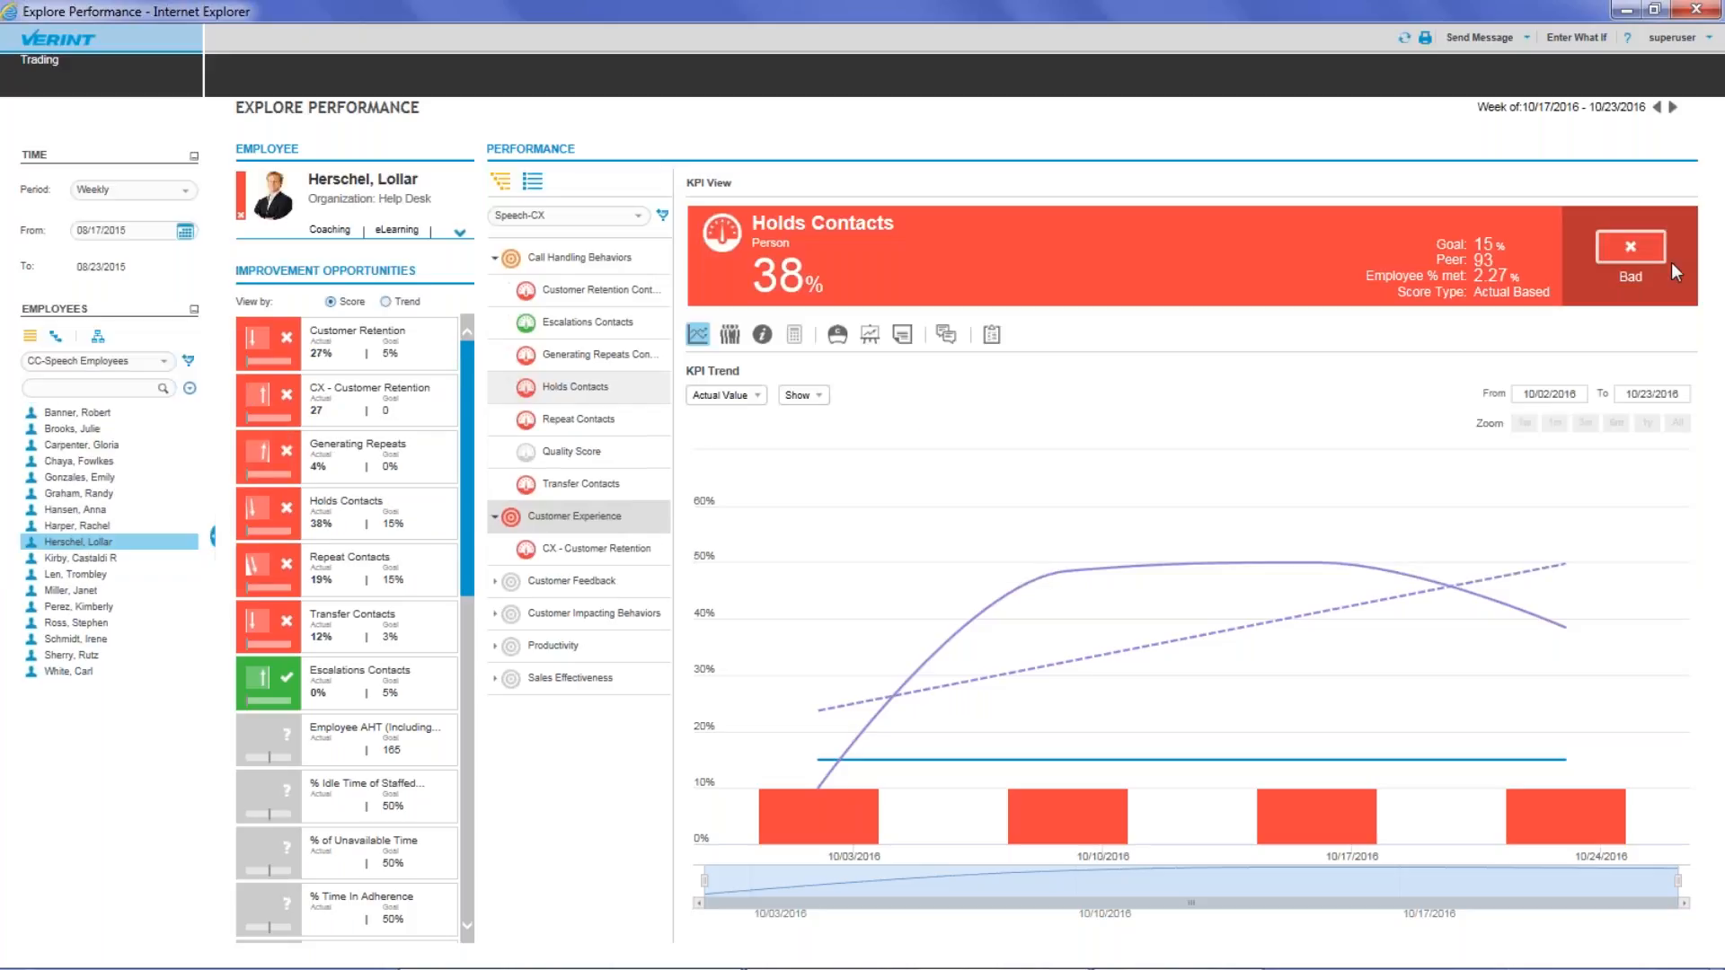
{"action": "left_click", "coordinate": [1705, 272]}
{"action": "left_click", "coordinate": [1578, 369]}
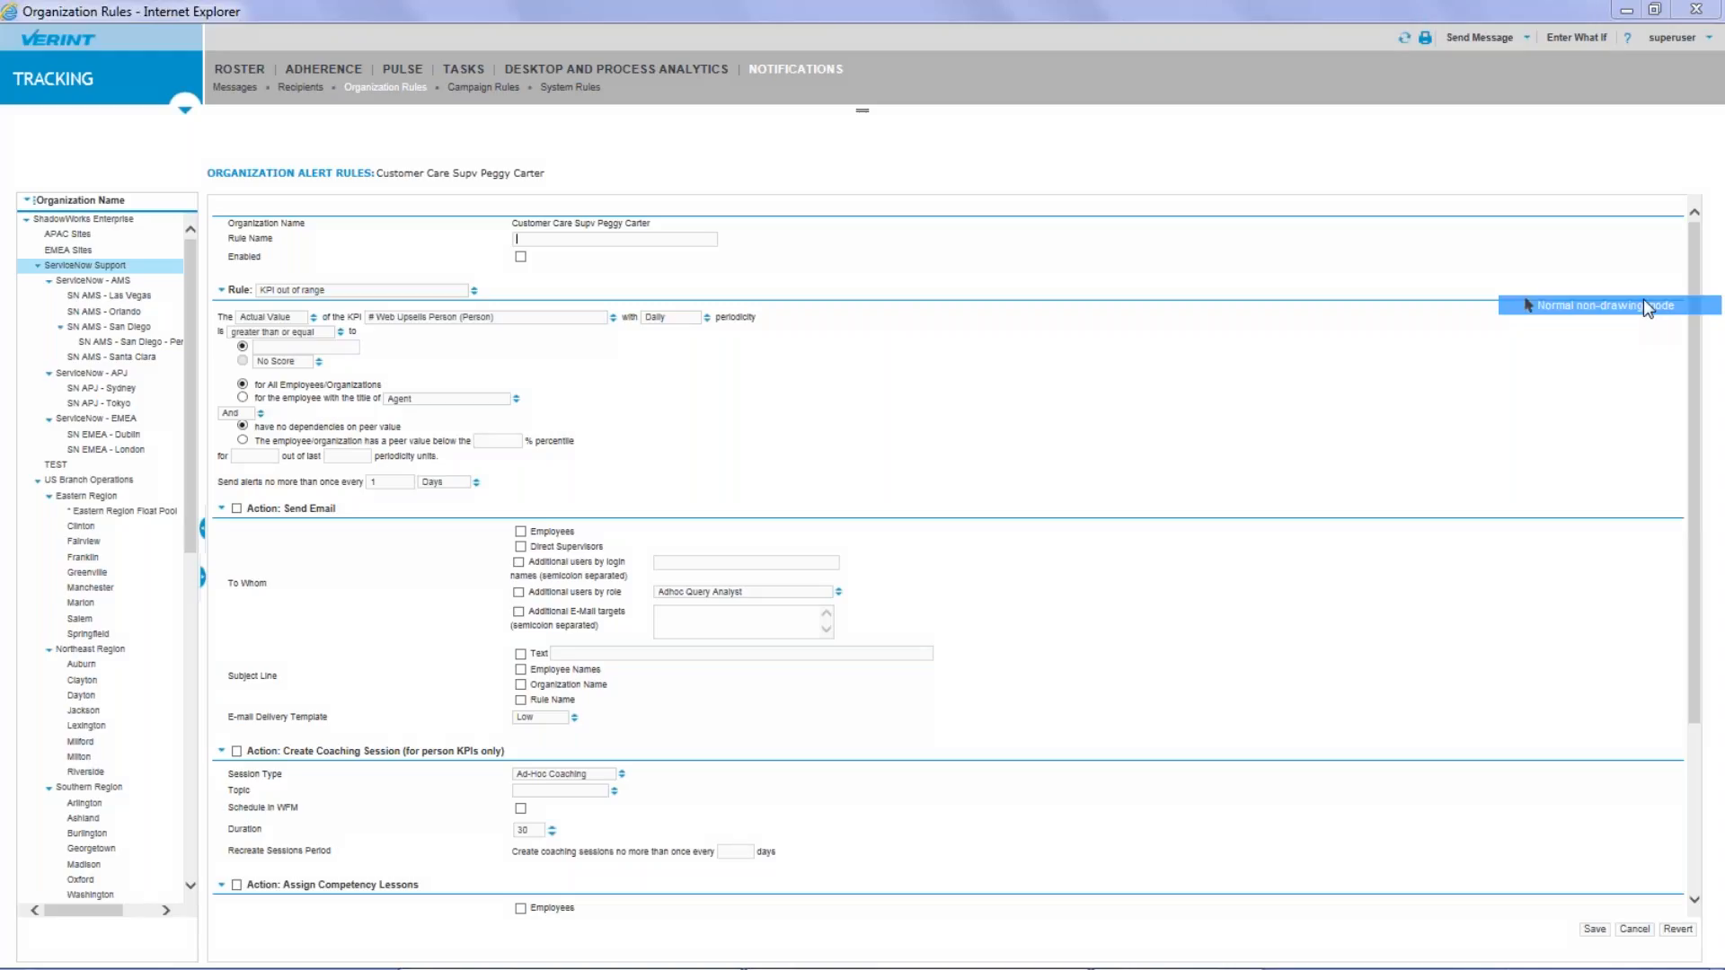
Step: Toggle Employees as a recipient of the Send Email action on and off, and collapse that action
{"action": "scroll", "coordinate": [528, 437], "scroll_direction": "down", "scroll_amount": 3}
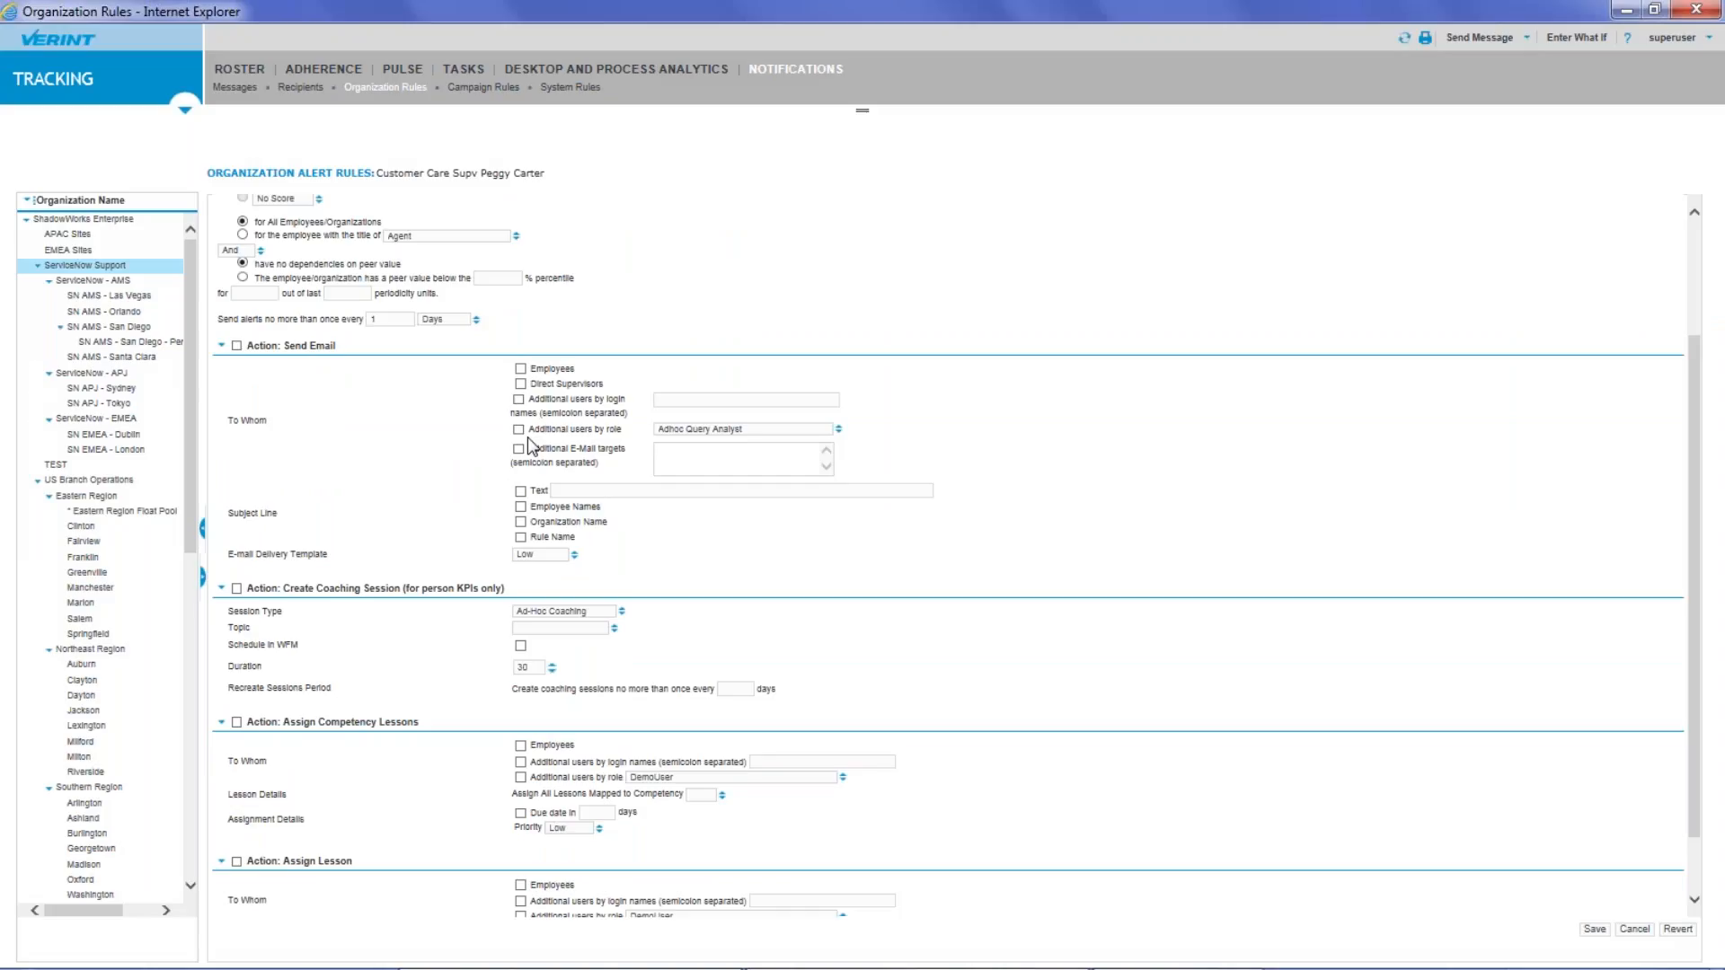
{"action": "left_click", "coordinate": [520, 370]}
{"action": "left_click", "coordinate": [521, 369]}
{"action": "left_click", "coordinate": [221, 346]}
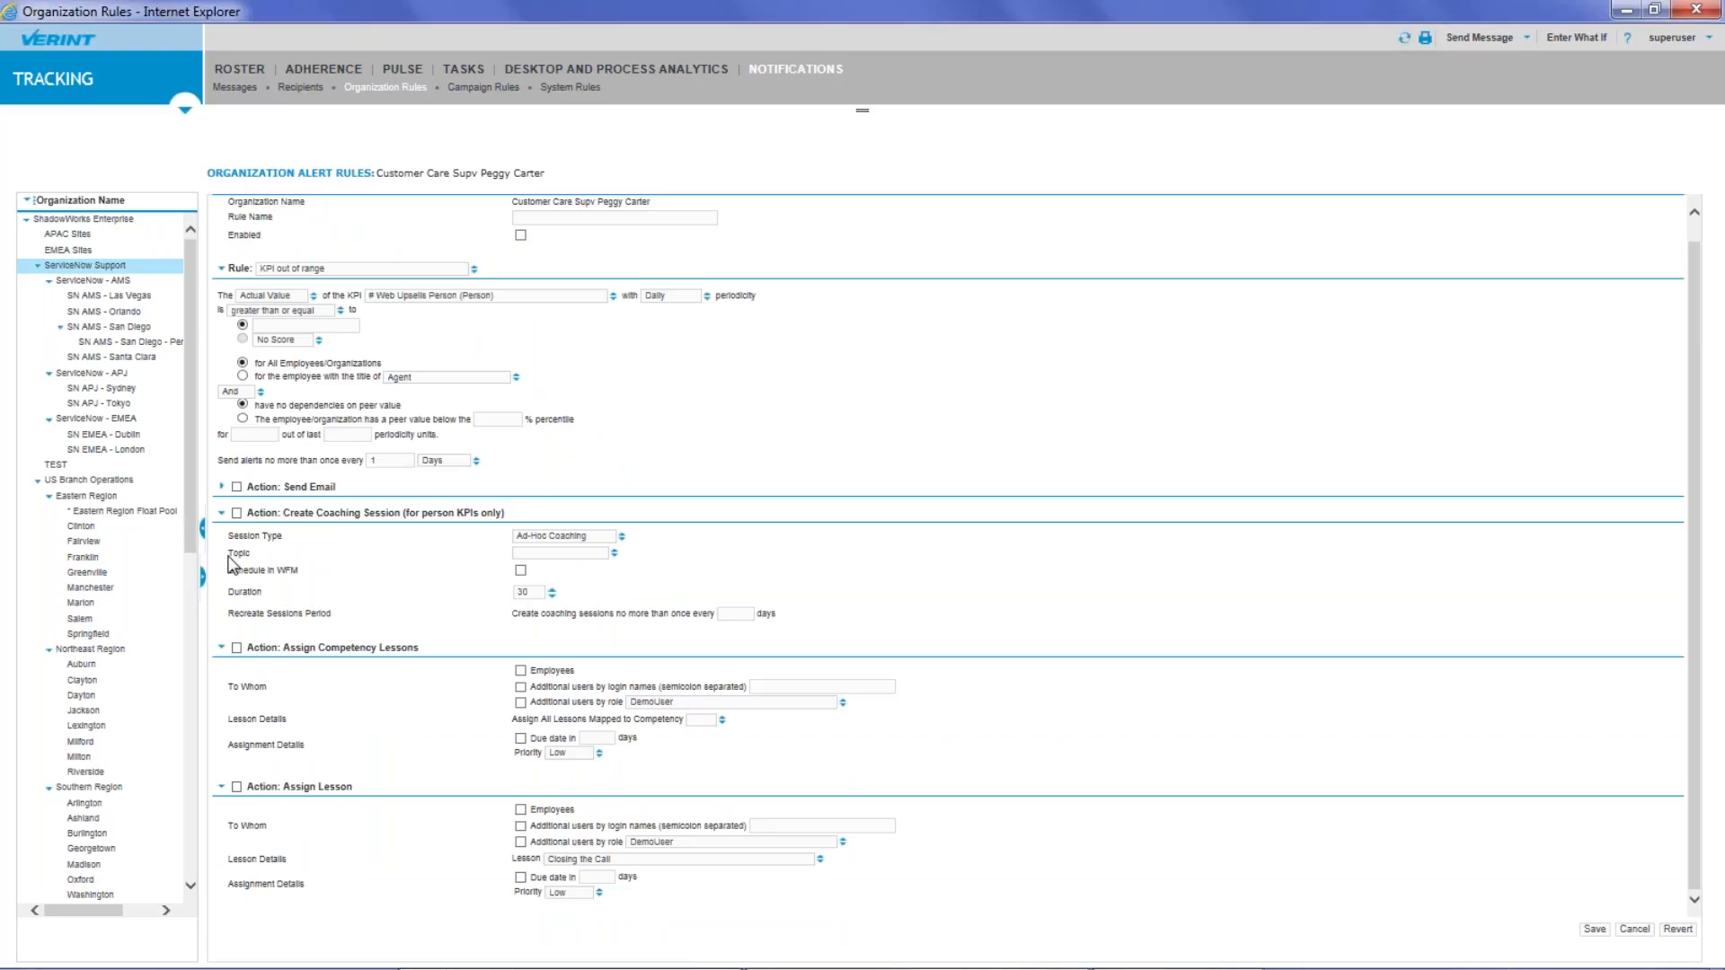
Step: Enable the Create Coaching Session action with topic Customer Retention, WFM scheduling and a recreate sessions period of 7 days
{"action": "left_click", "coordinate": [236, 514]}
{"action": "left_click", "coordinate": [615, 554]}
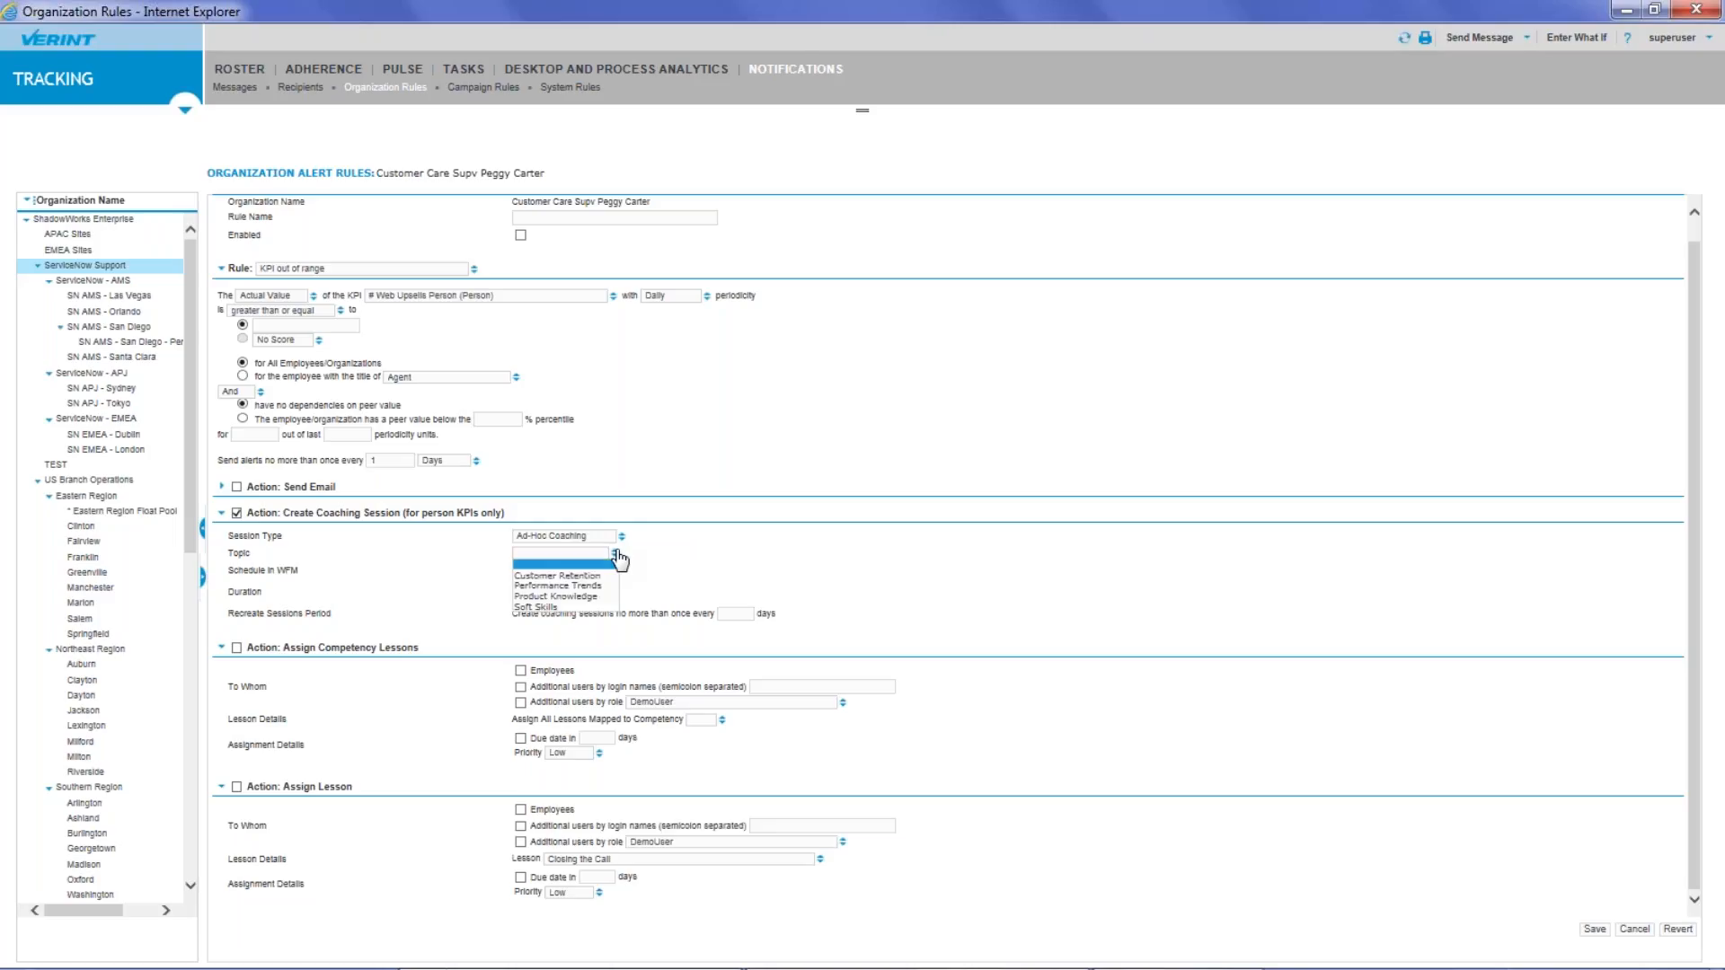
{"action": "left_click", "coordinate": [573, 576]}
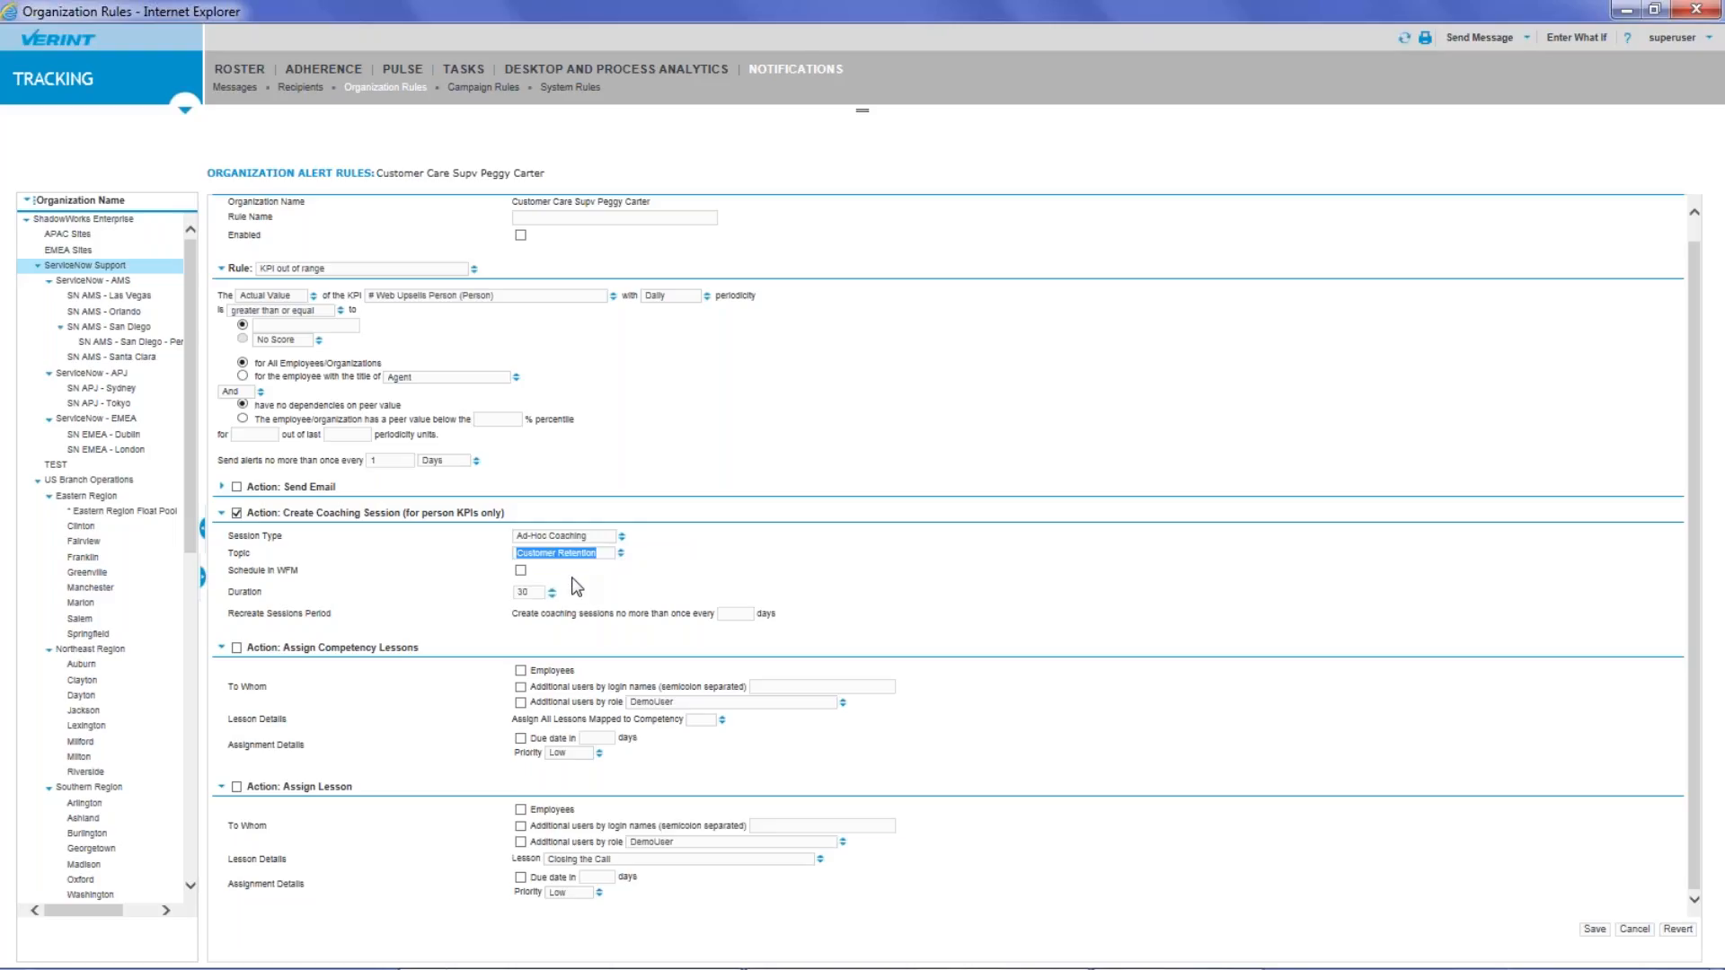
{"action": "left_click", "coordinate": [520, 571]}
{"action": "left_click", "coordinate": [733, 616]}
{"action": "key", "text": "BackSpace"}
{"action": "type", "text": "7"}
Step: Return to Explore Performance under Performance Management, discarding the unsaved alert rule changes
{"action": "left_click", "coordinate": [186, 109]}
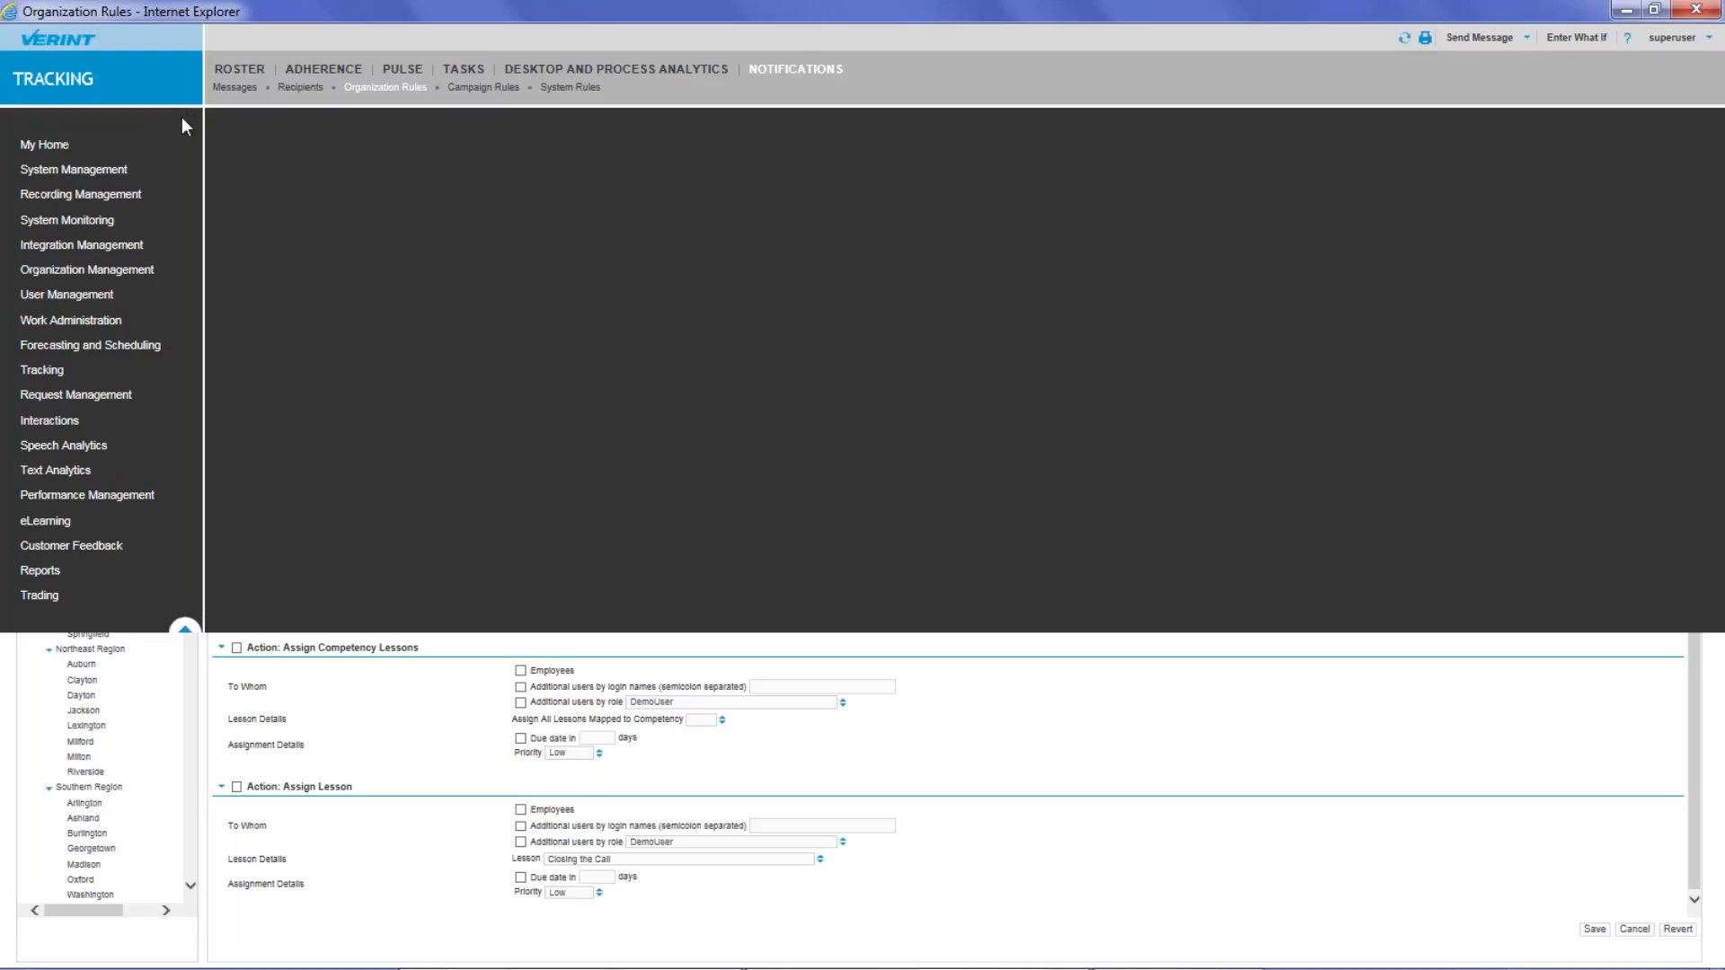
{"action": "mouse_move", "coordinate": [90, 509]}
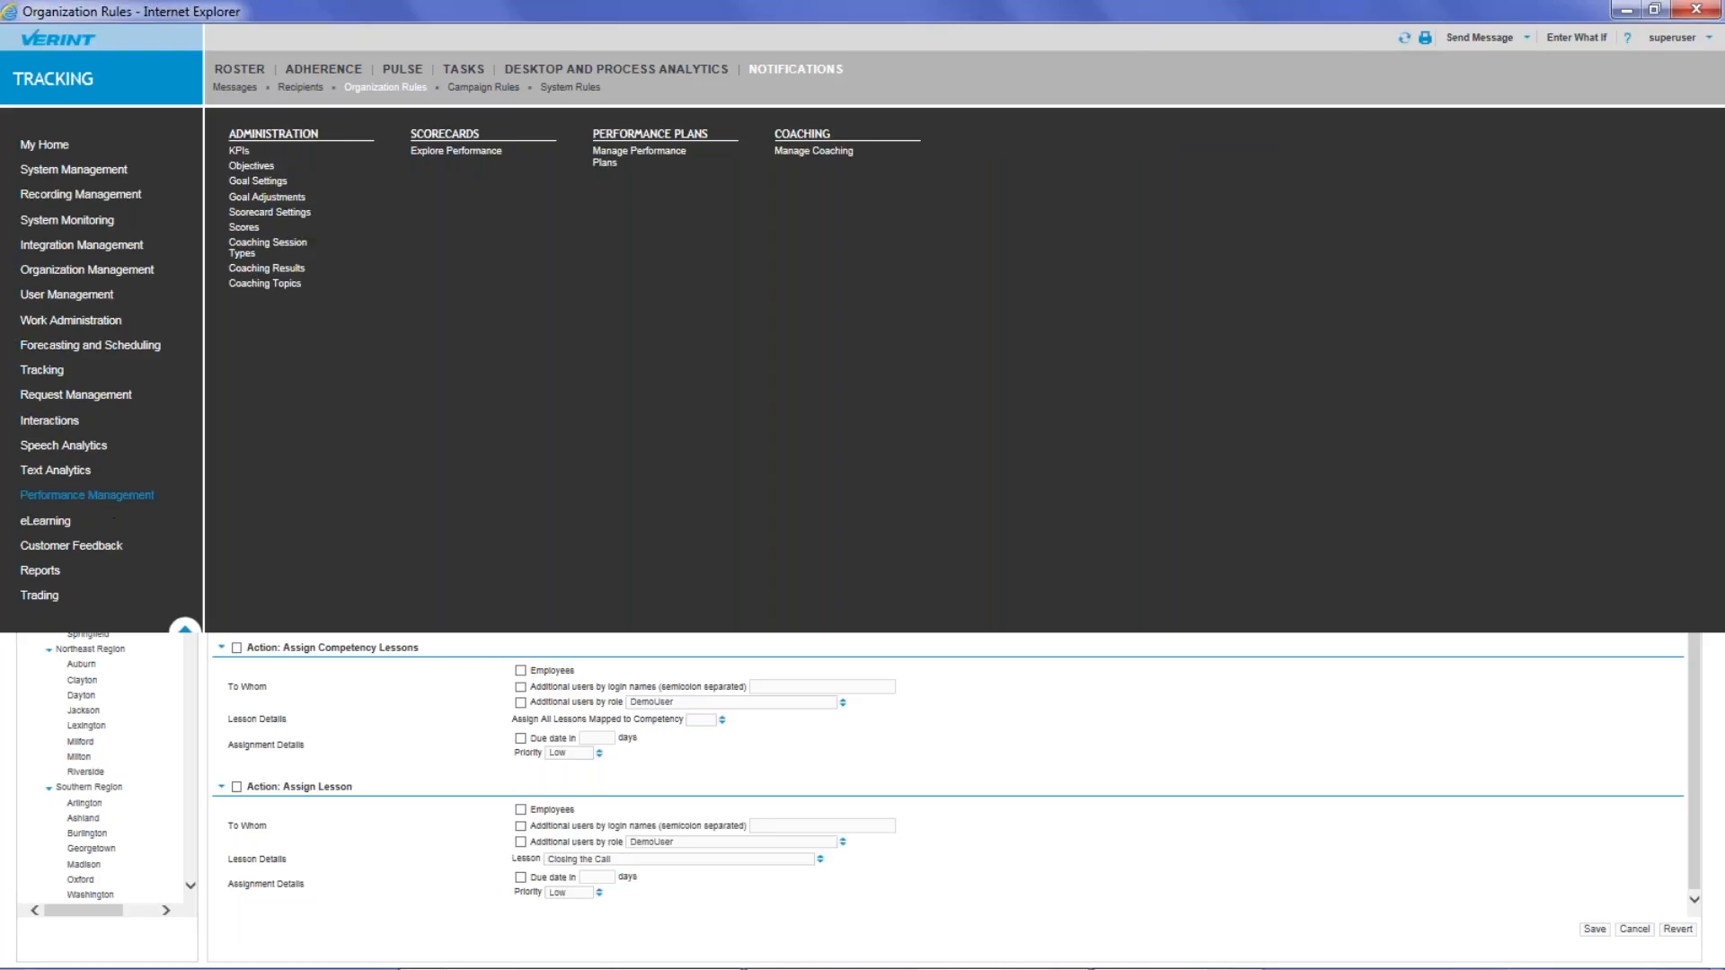
{"action": "left_click", "coordinate": [456, 151]}
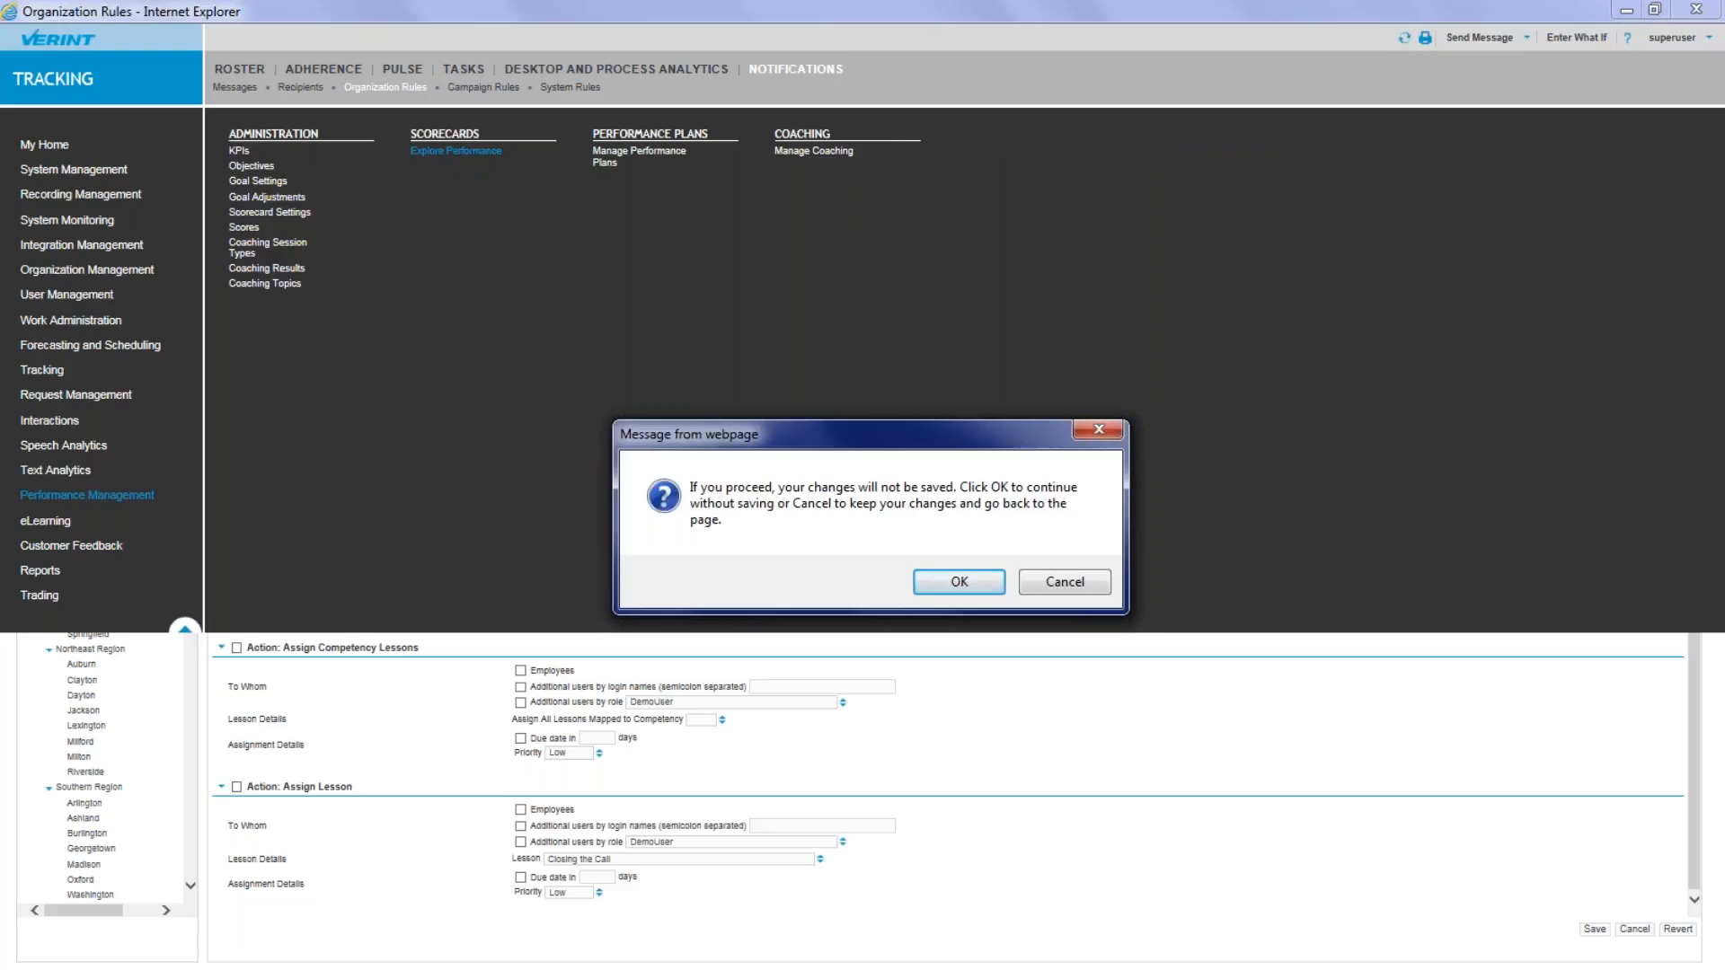
{"action": "left_click", "coordinate": [961, 580]}
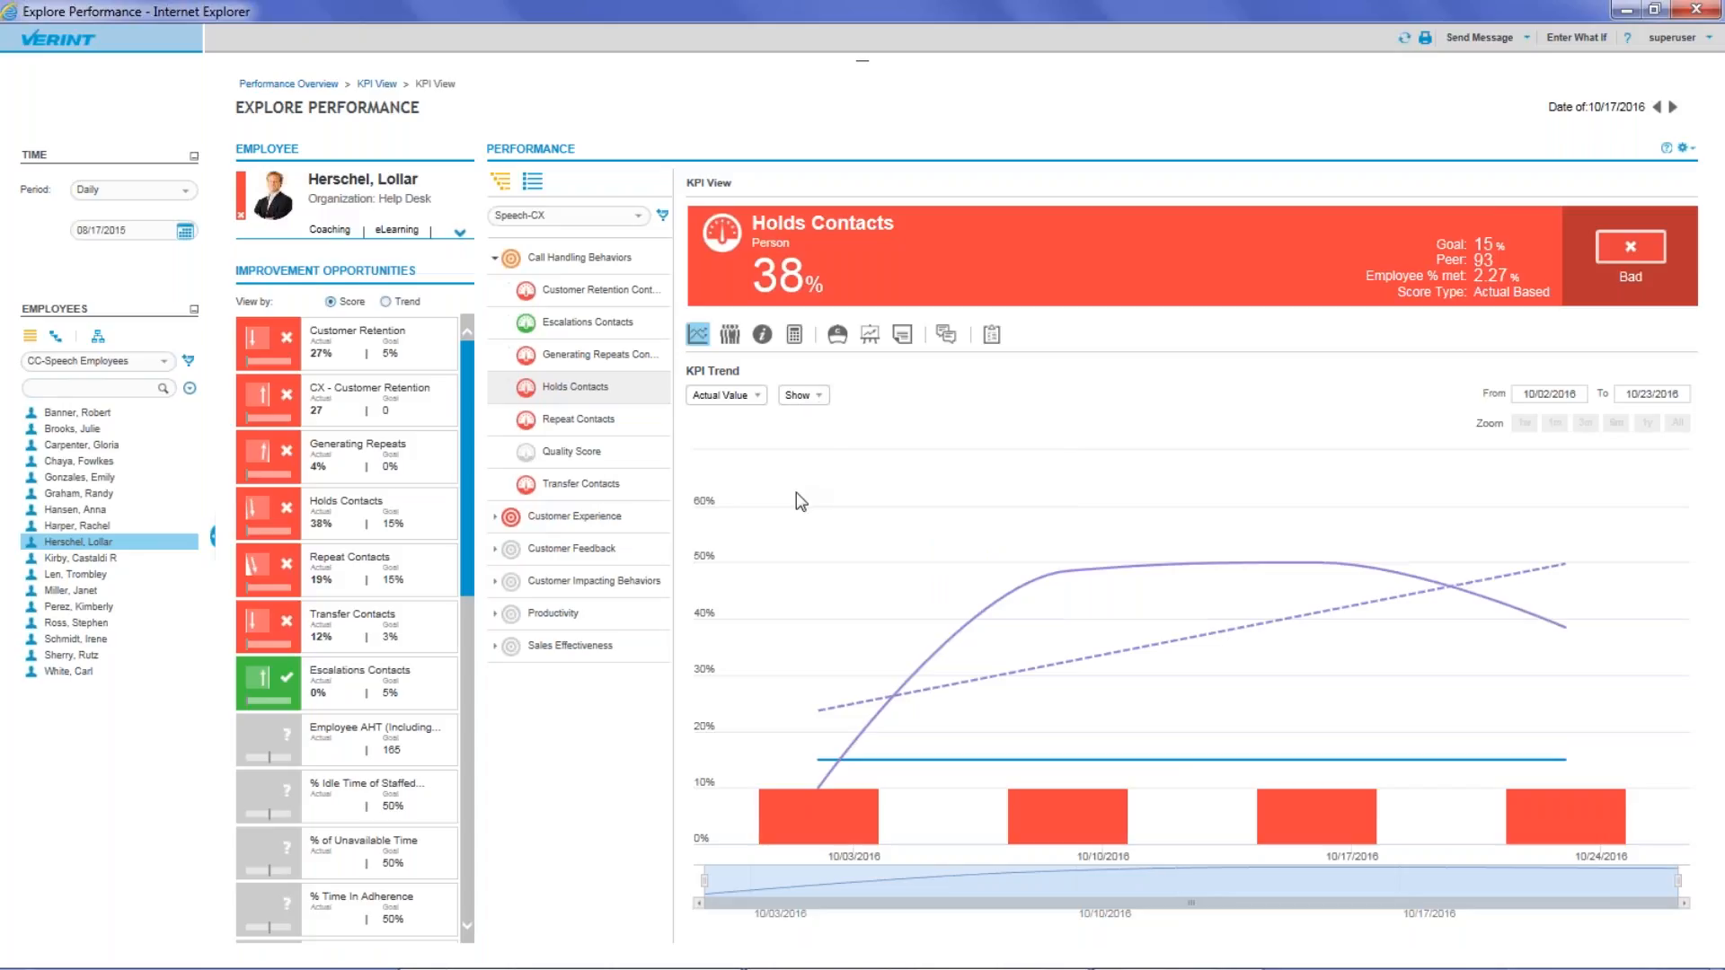
Step: Examine the Holds Contacts trend values and the peer comparison of high performers
{"action": "mouse_move", "coordinate": [753, 504]}
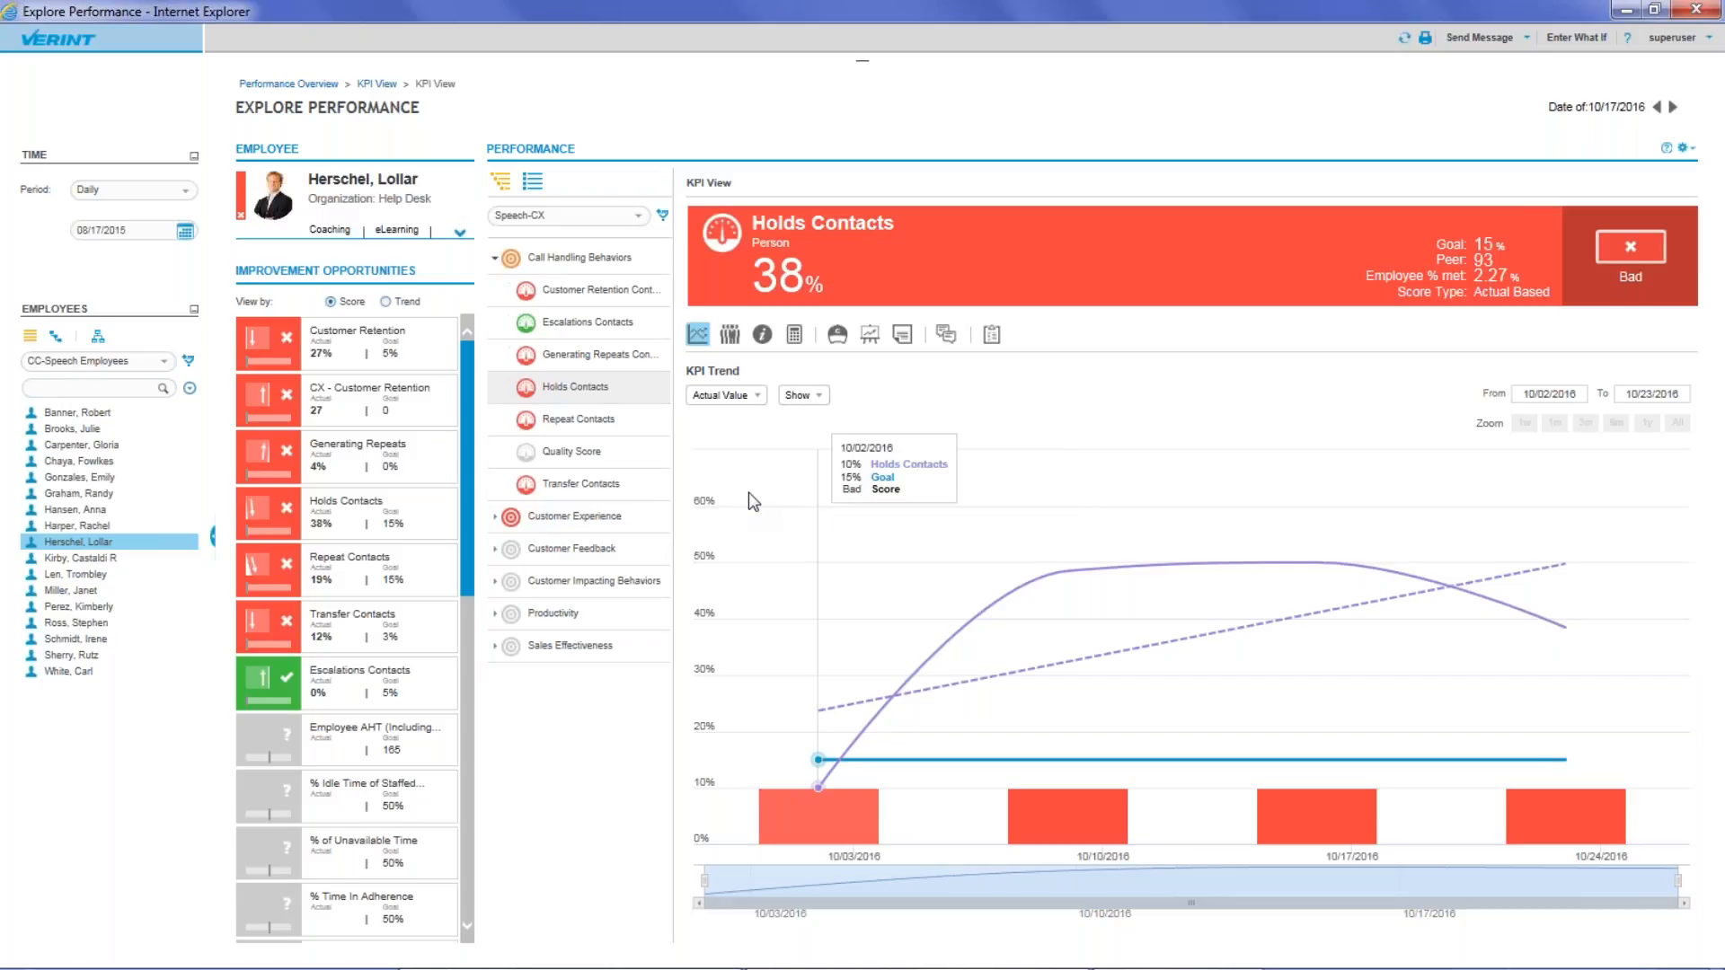
{"action": "left_click", "coordinate": [729, 342]}
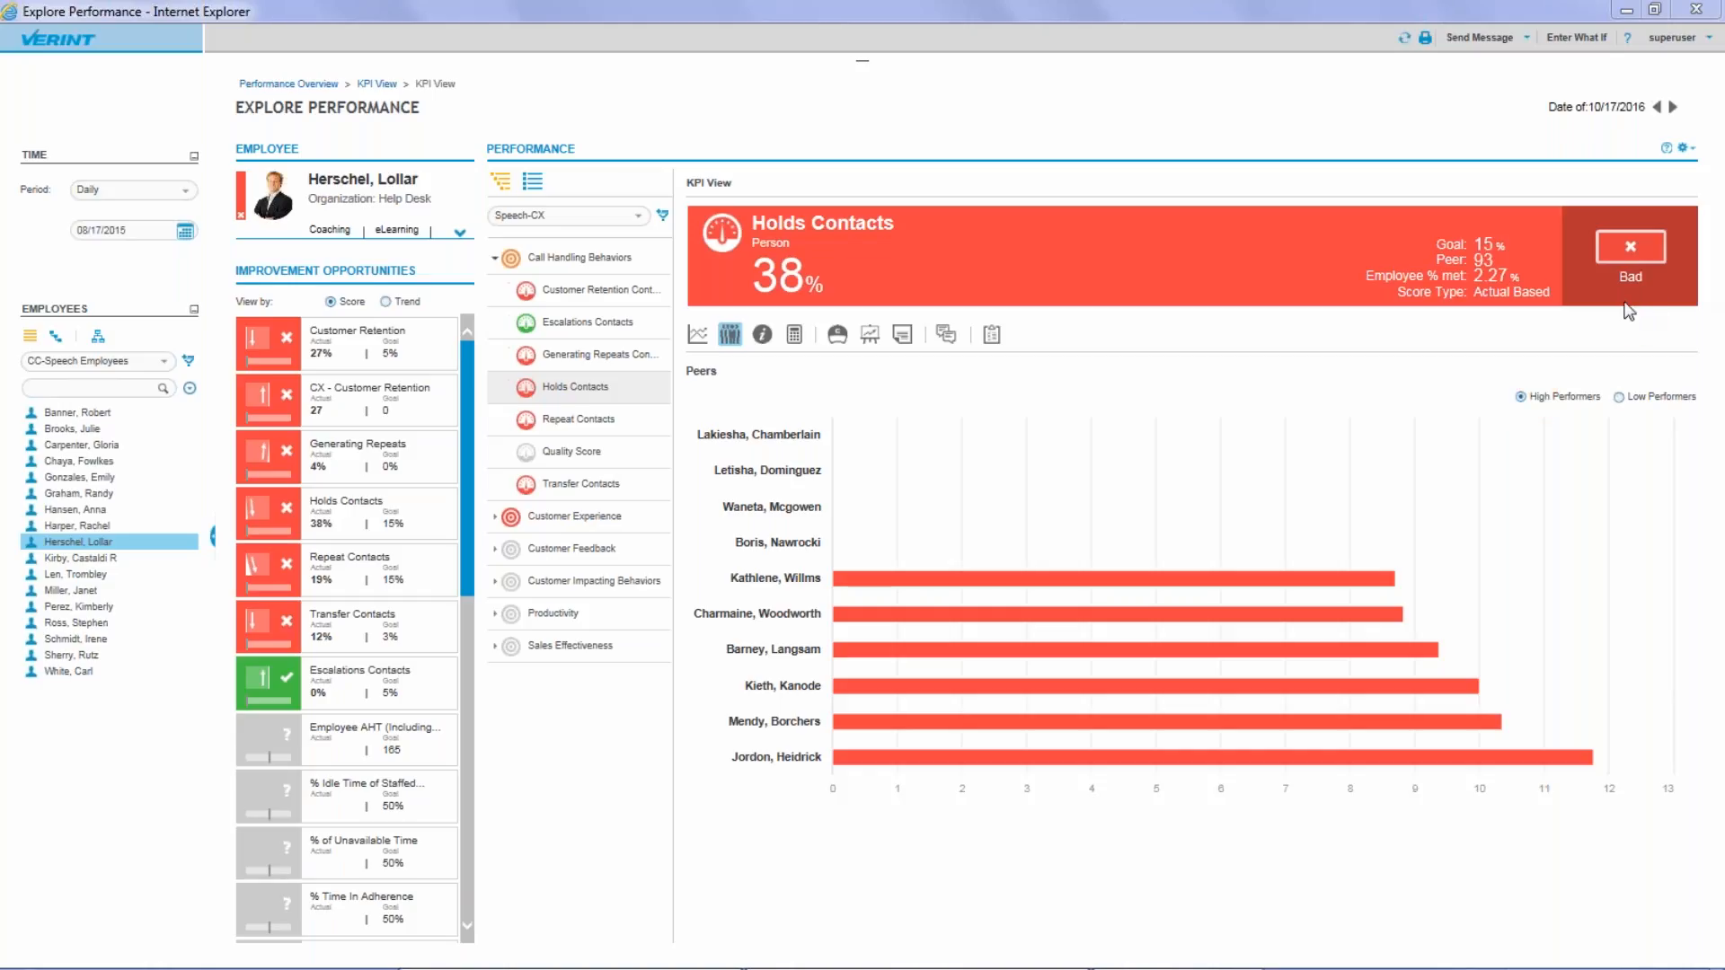
{"action": "mouse_move", "coordinate": [1039, 541]}
{"action": "mouse_move", "coordinate": [901, 596]}
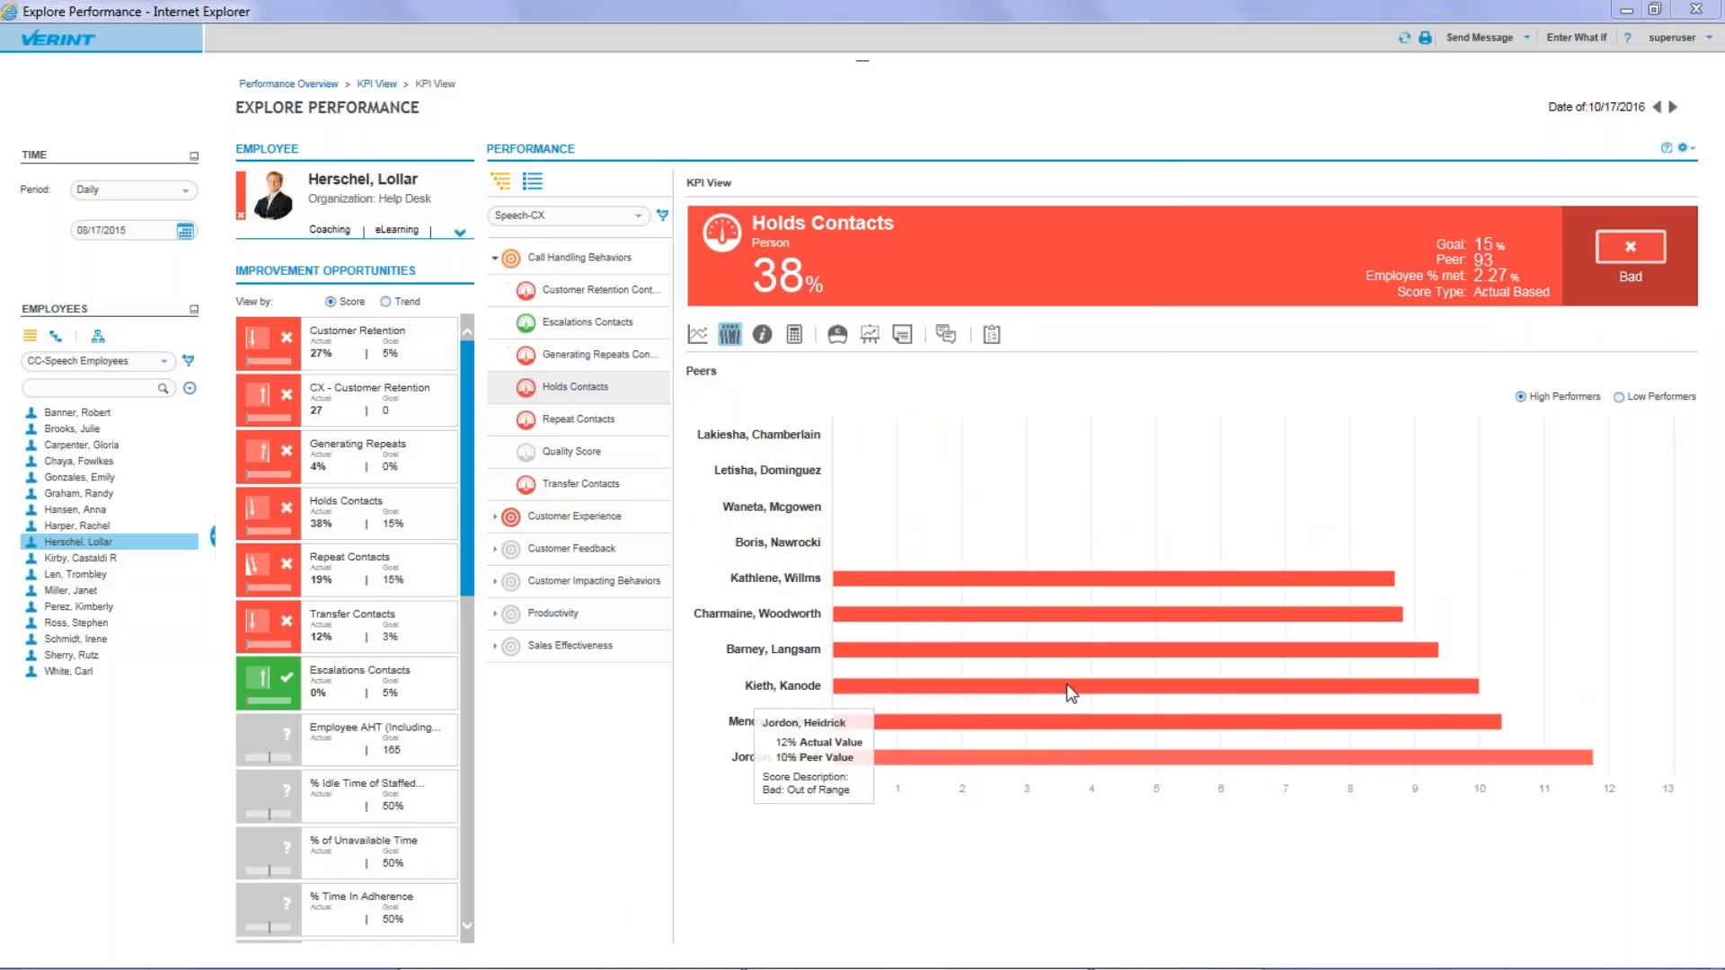
Step: Select every employee in the list to compare them in the Heat Map, and switch to the PowerPoint slide show
{"action": "left_click", "coordinate": [97, 415]}
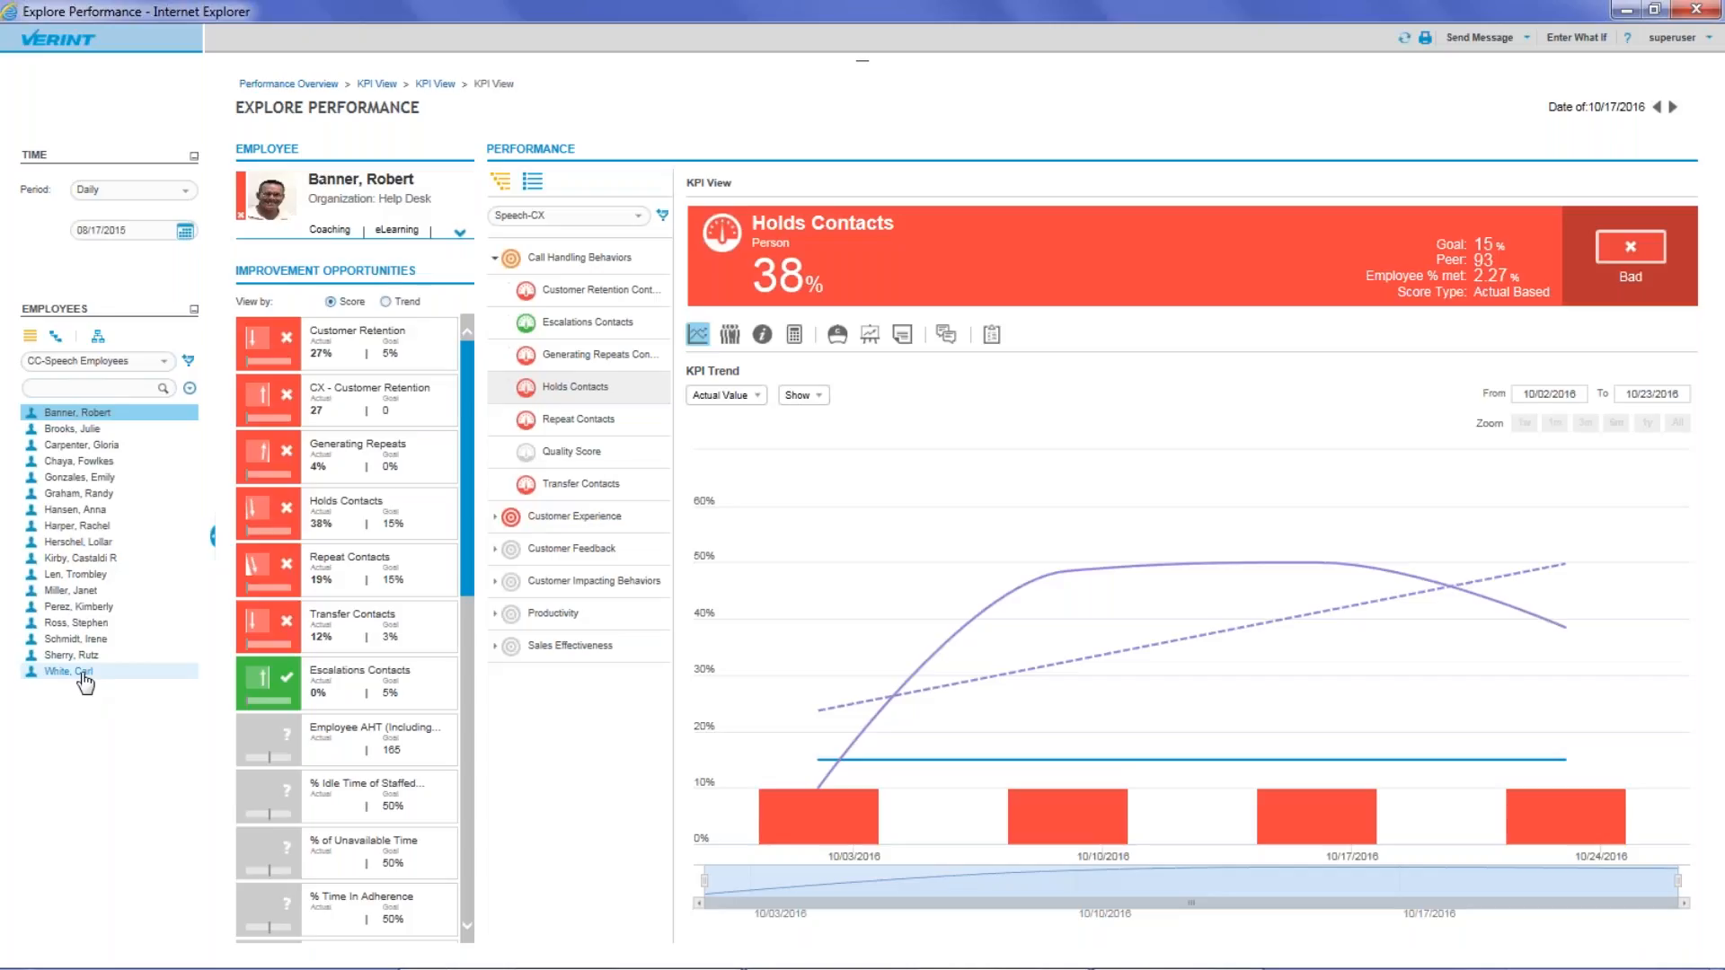
{"action": "left_click", "coordinate": [81, 673], "text": "shift"}
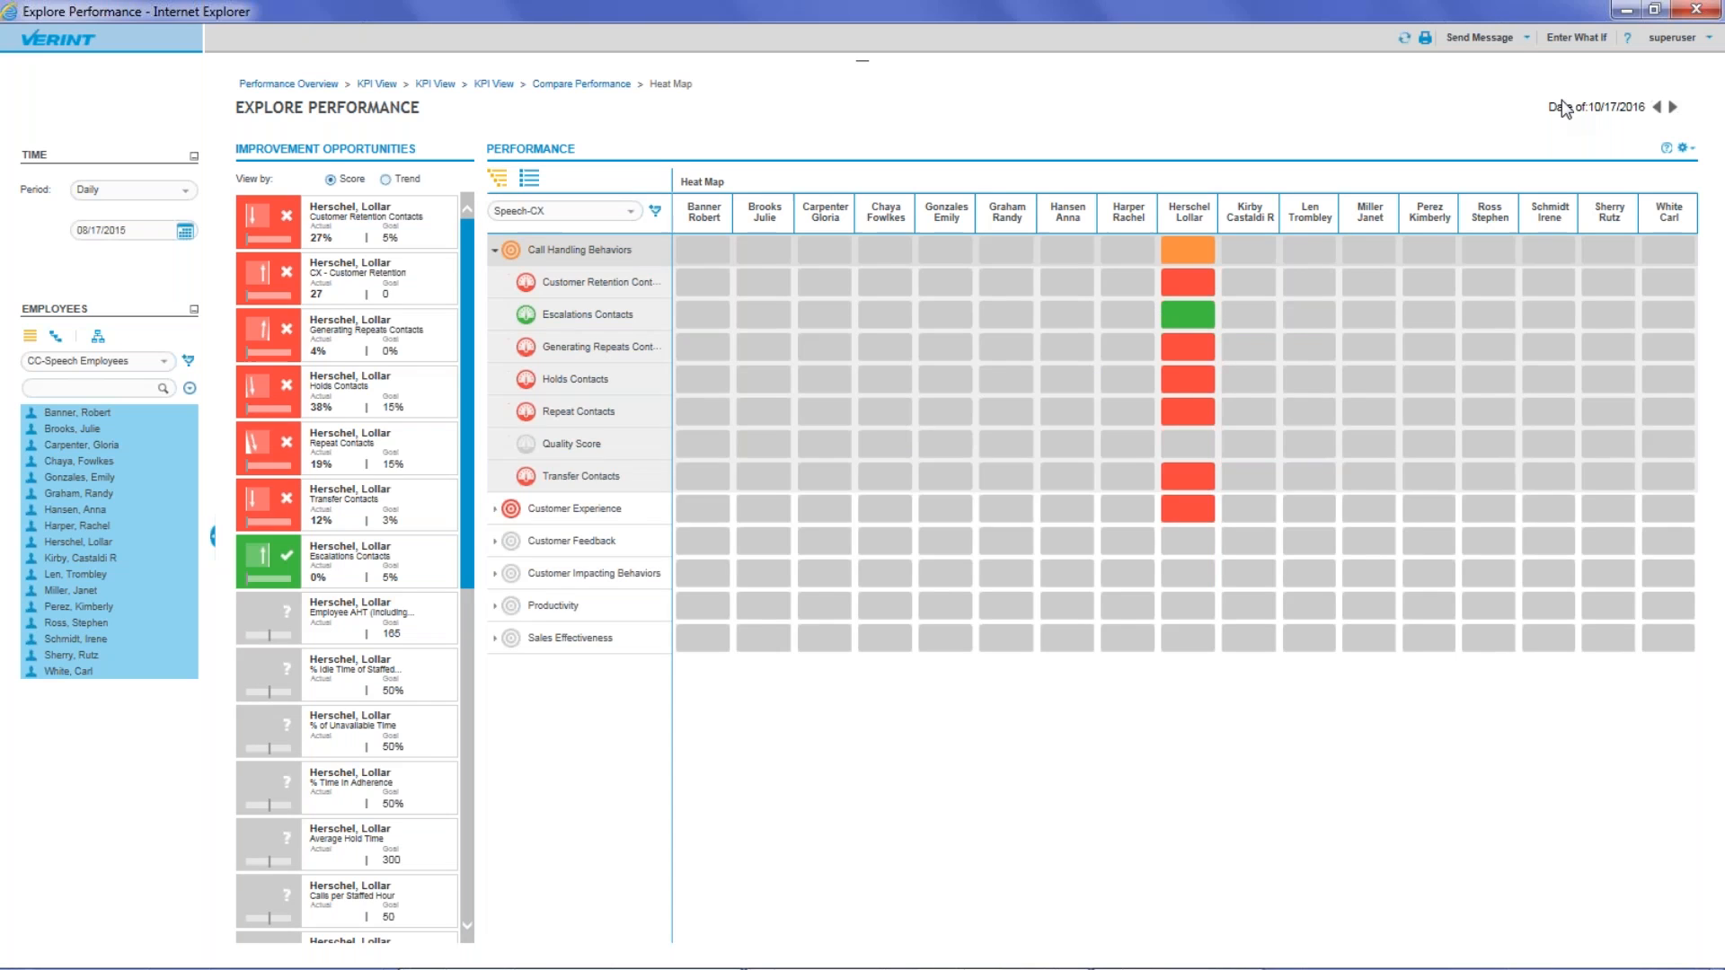
{"action": "key", "text": "alt+Tab"}
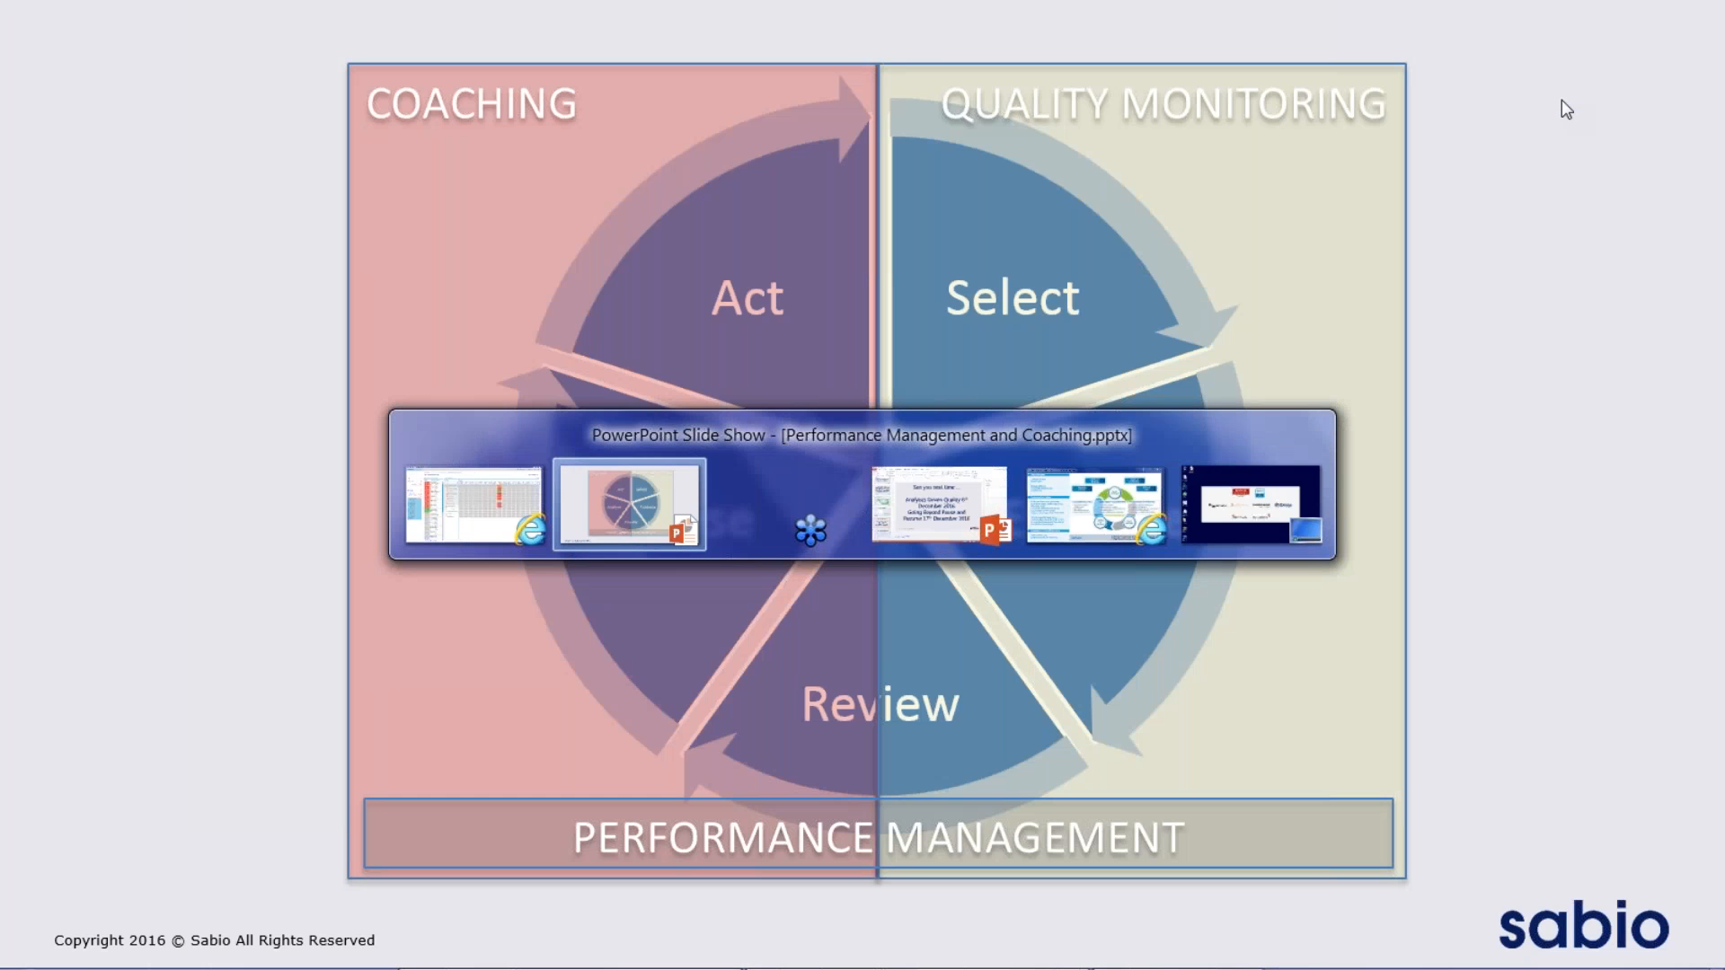
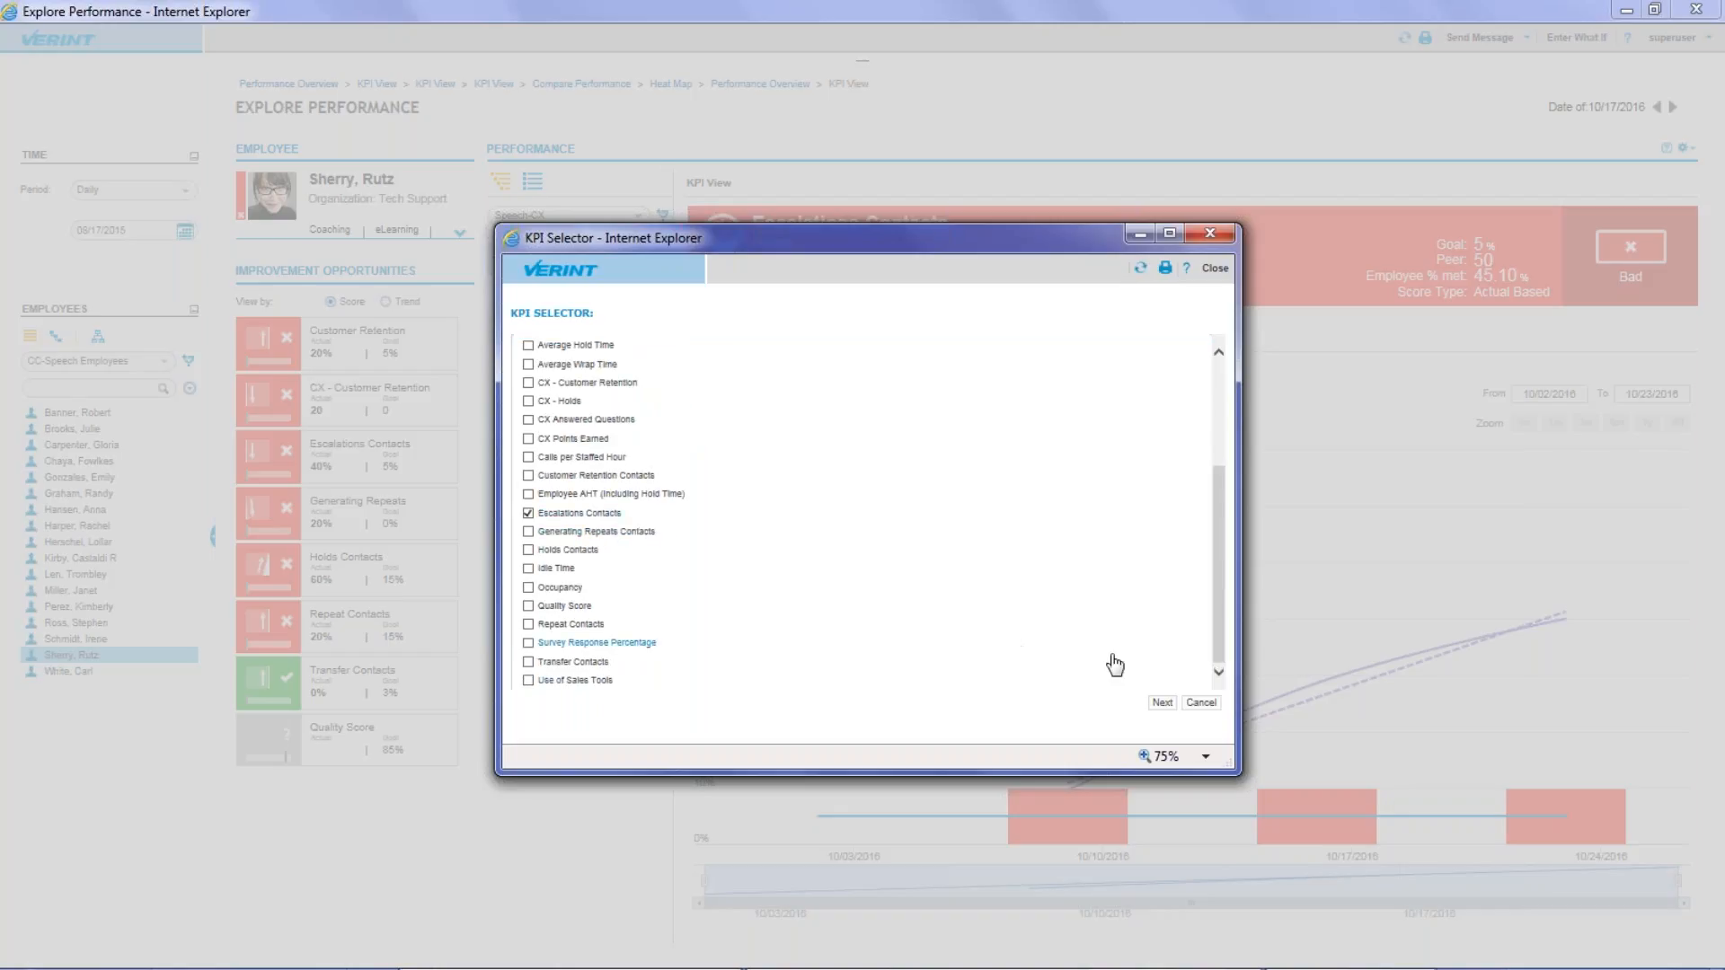
Step: Open the performance plan for the selected Escalations Contacts KPI, review its milestones and targets, and leave it without saving
{"action": "left_click", "coordinate": [1161, 703]}
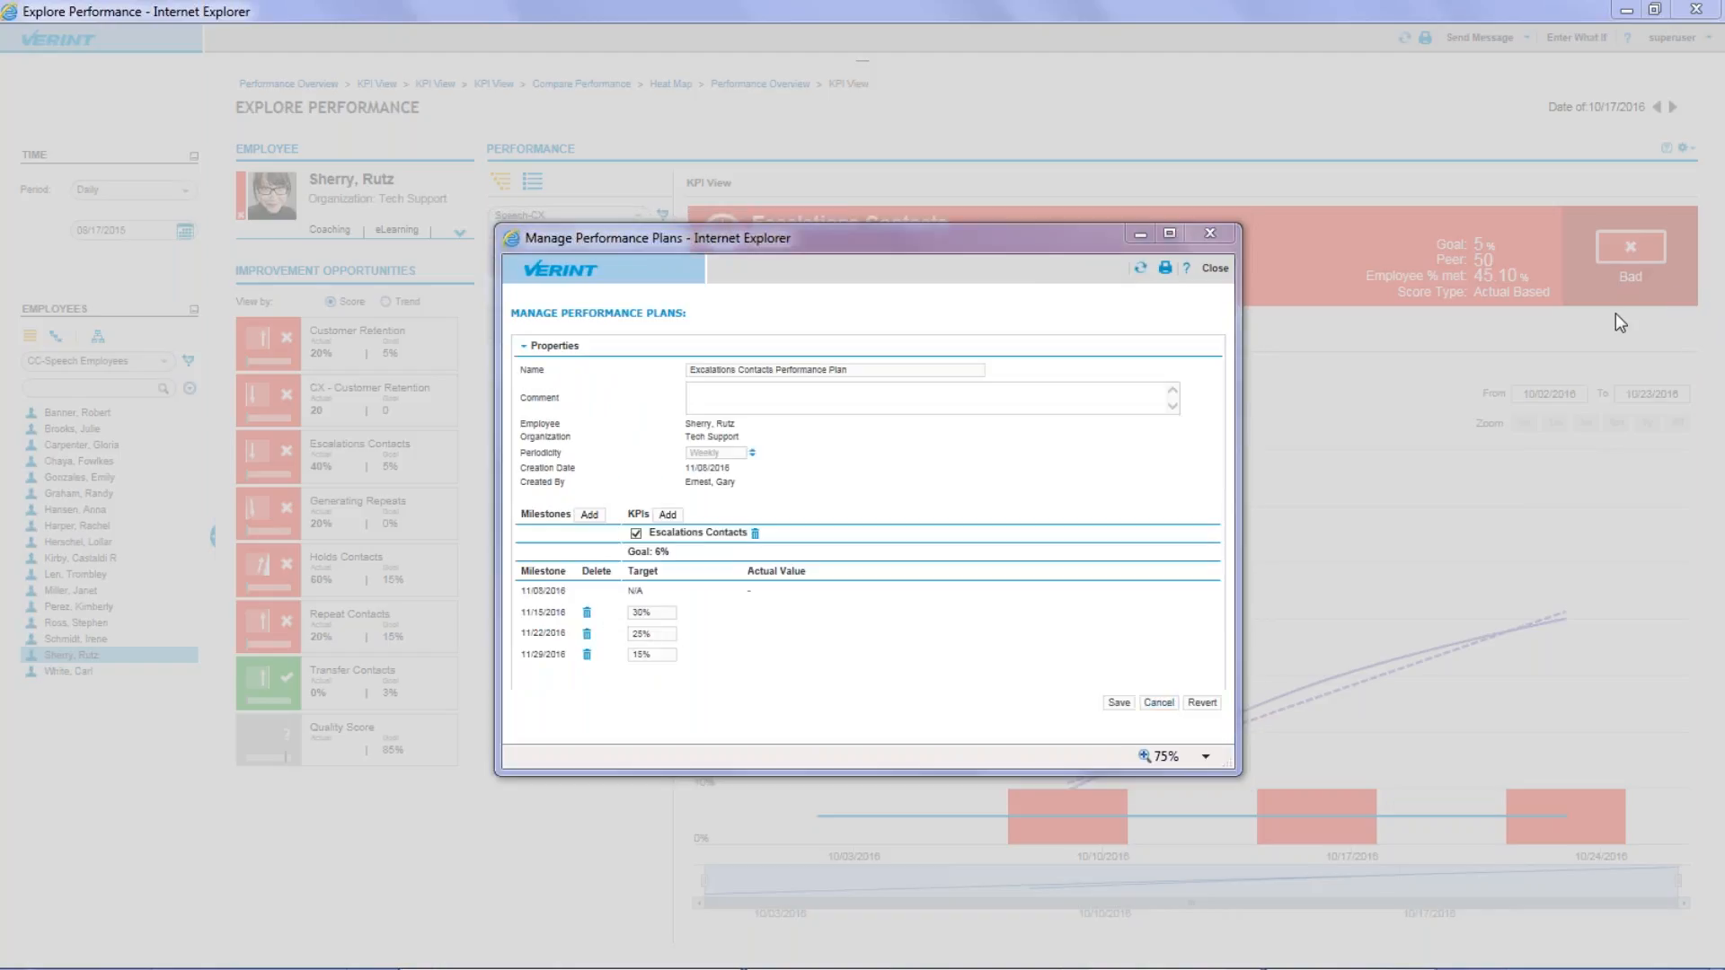
{"action": "left_click", "coordinate": [1222, 416]}
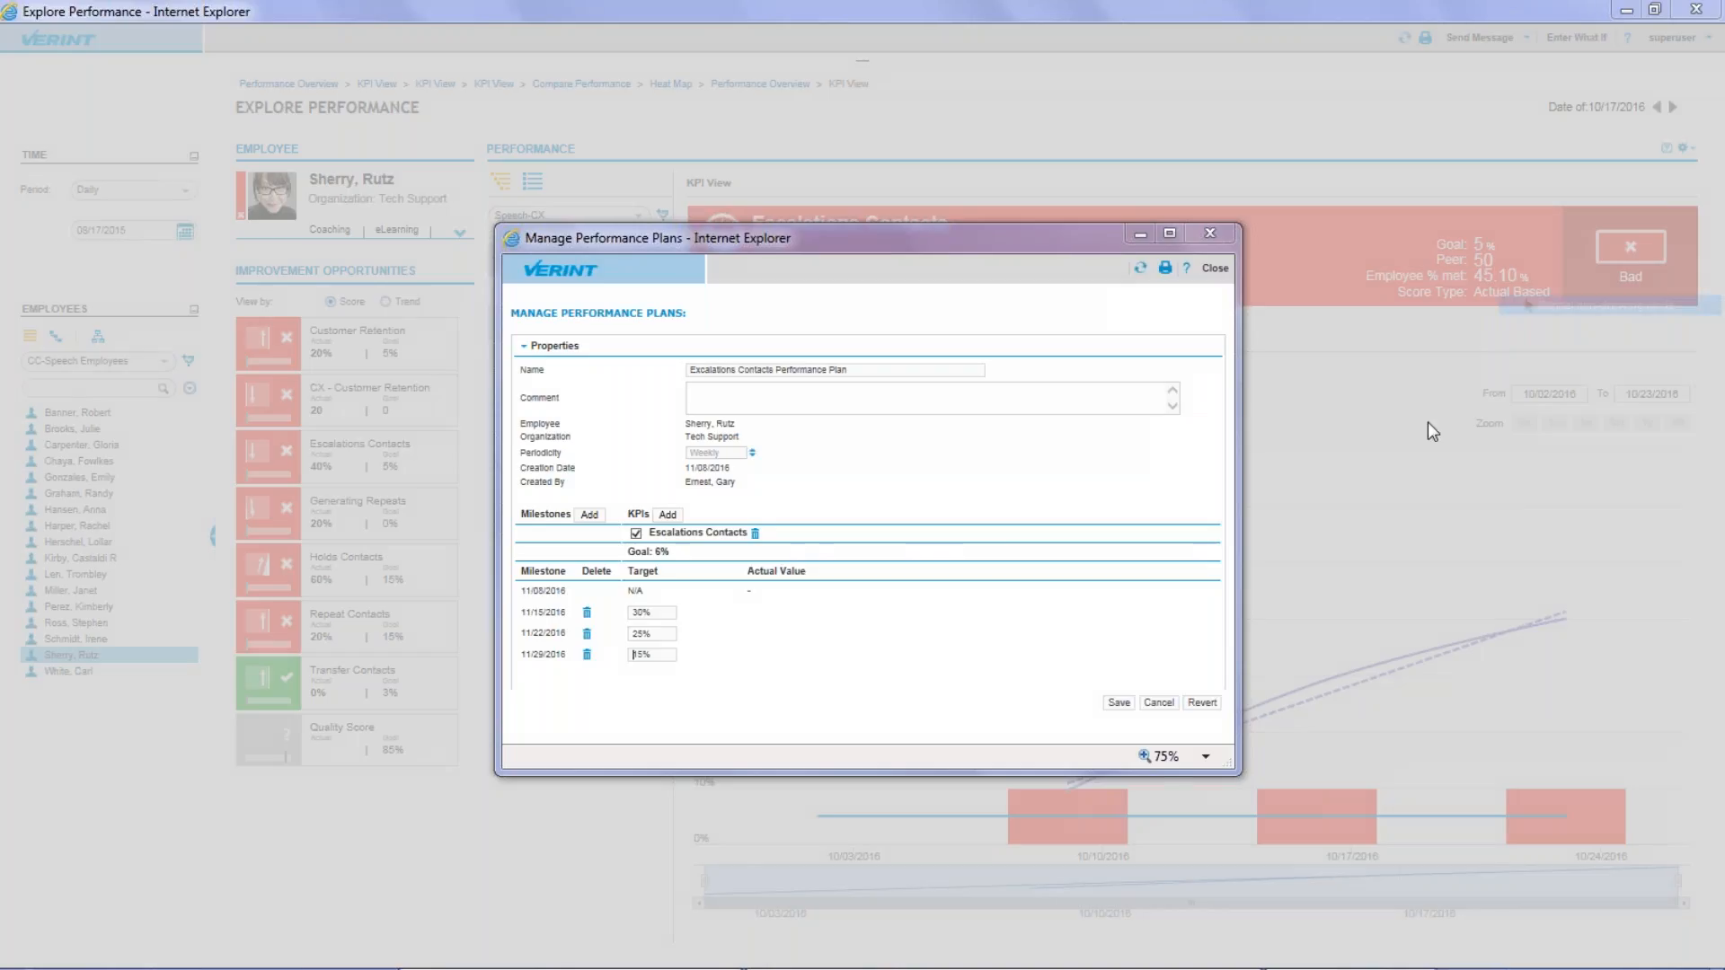
{"action": "left_click", "coordinate": [1159, 702]}
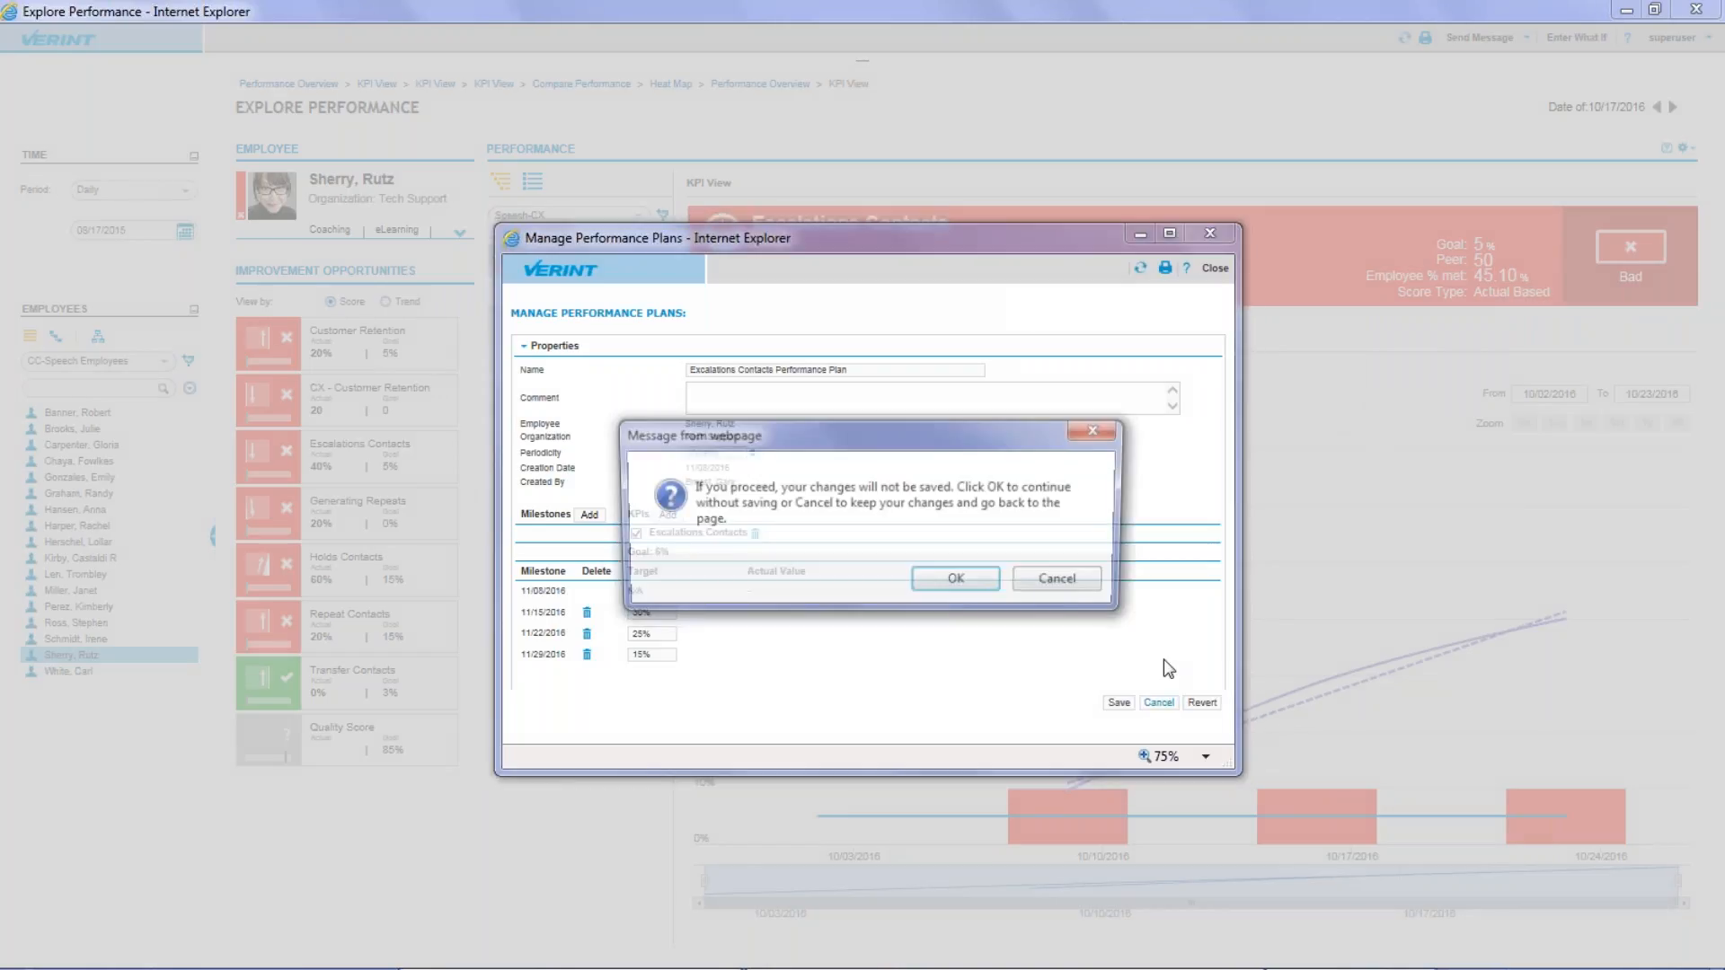
{"action": "left_click", "coordinate": [999, 580]}
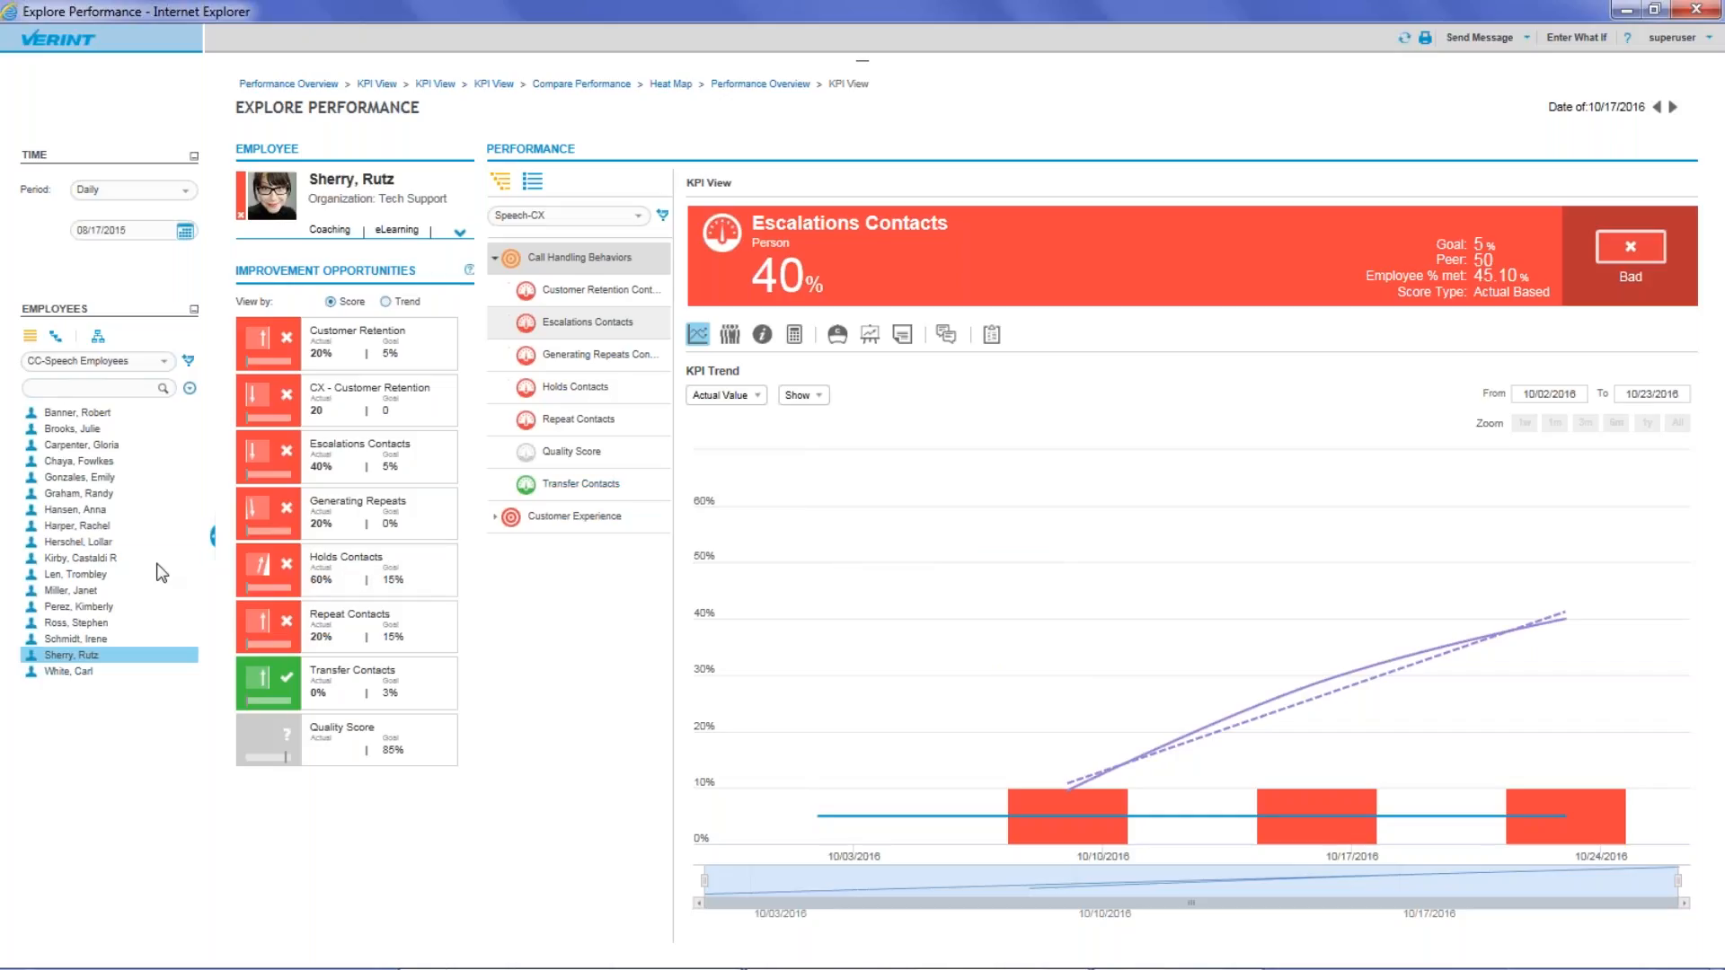
Step: Open the Holds Contacts KPI of the Help Desk employee below the currently expanded list's middle and inspect its 10/02/2016 trend values
{"action": "left_click", "coordinate": [88, 543]}
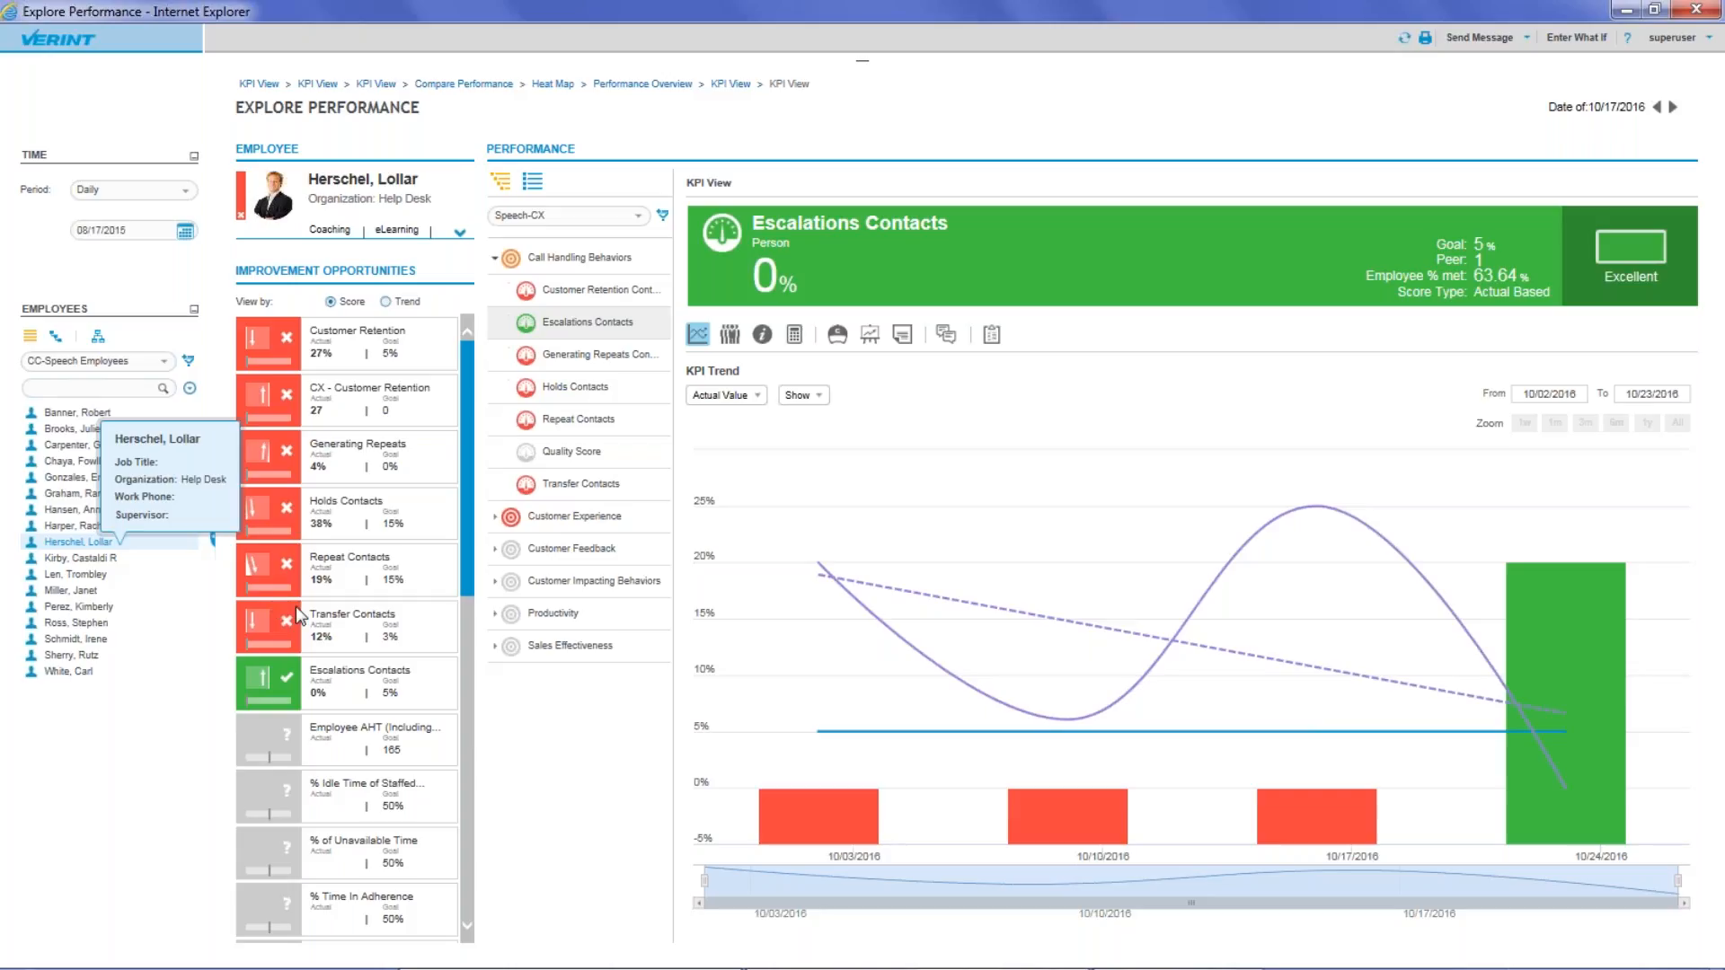
{"action": "left_click", "coordinate": [324, 516]}
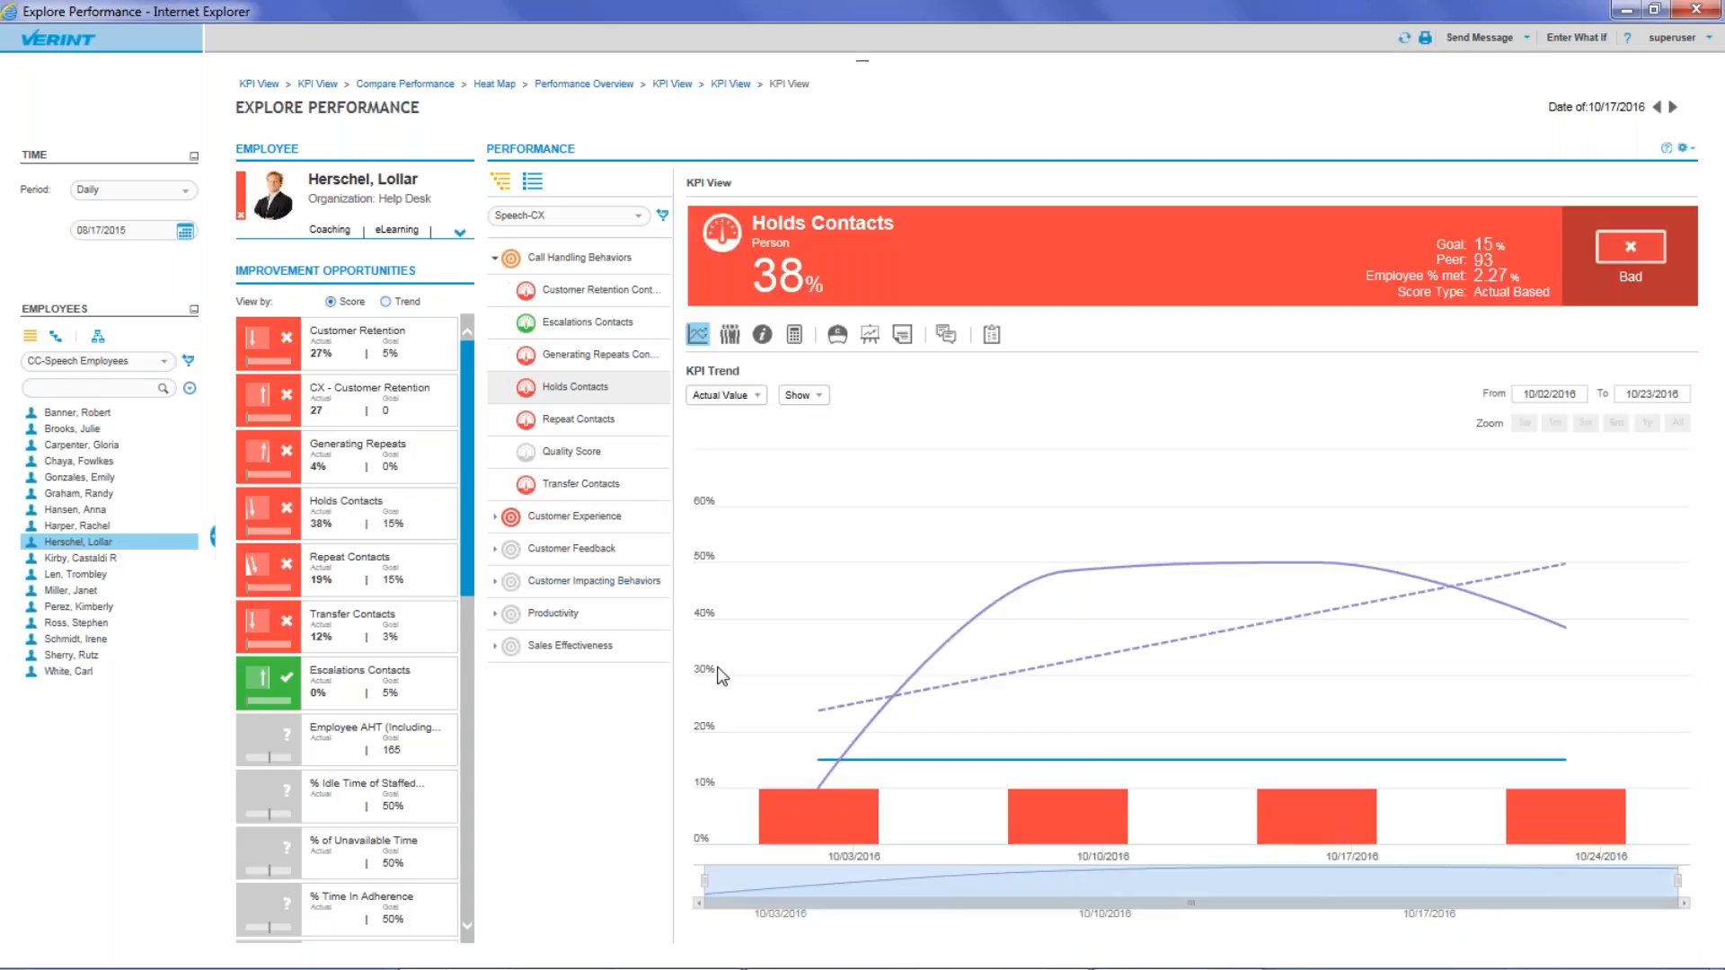
{"action": "mouse_move", "coordinate": [890, 568]}
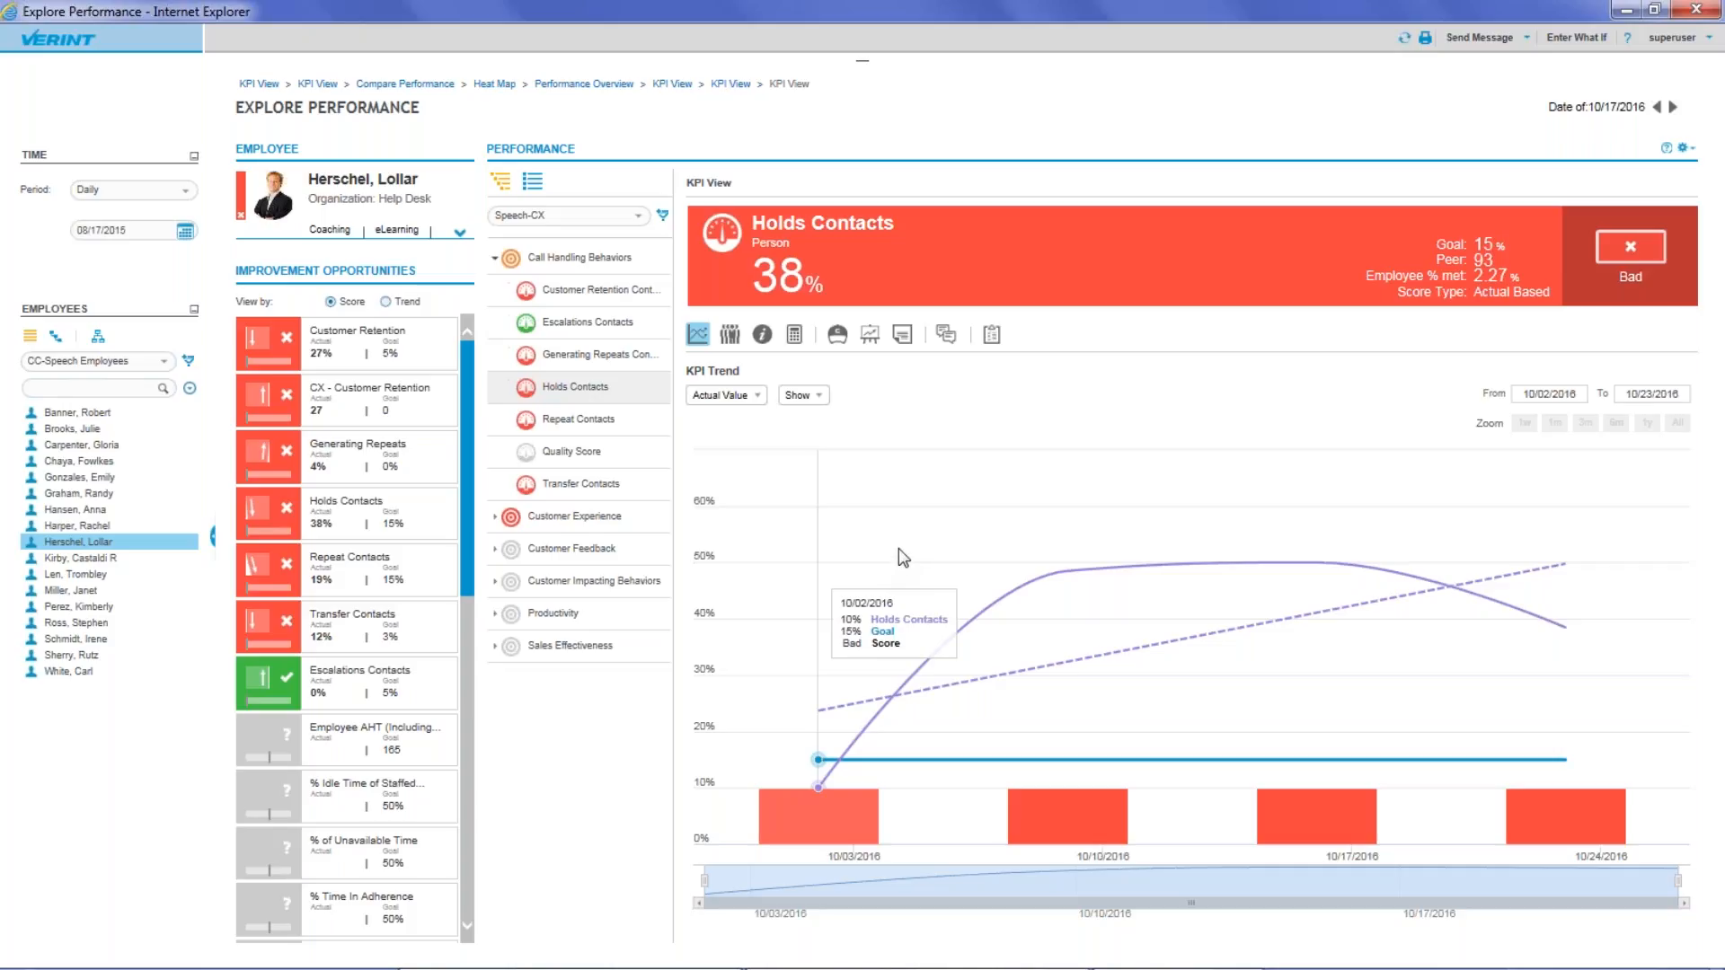
Step: Open the recorded interactions behind the Holds Contacts KPI in a maximized window and expand the interaction's playback timeline
{"action": "left_click", "coordinate": [946, 334]}
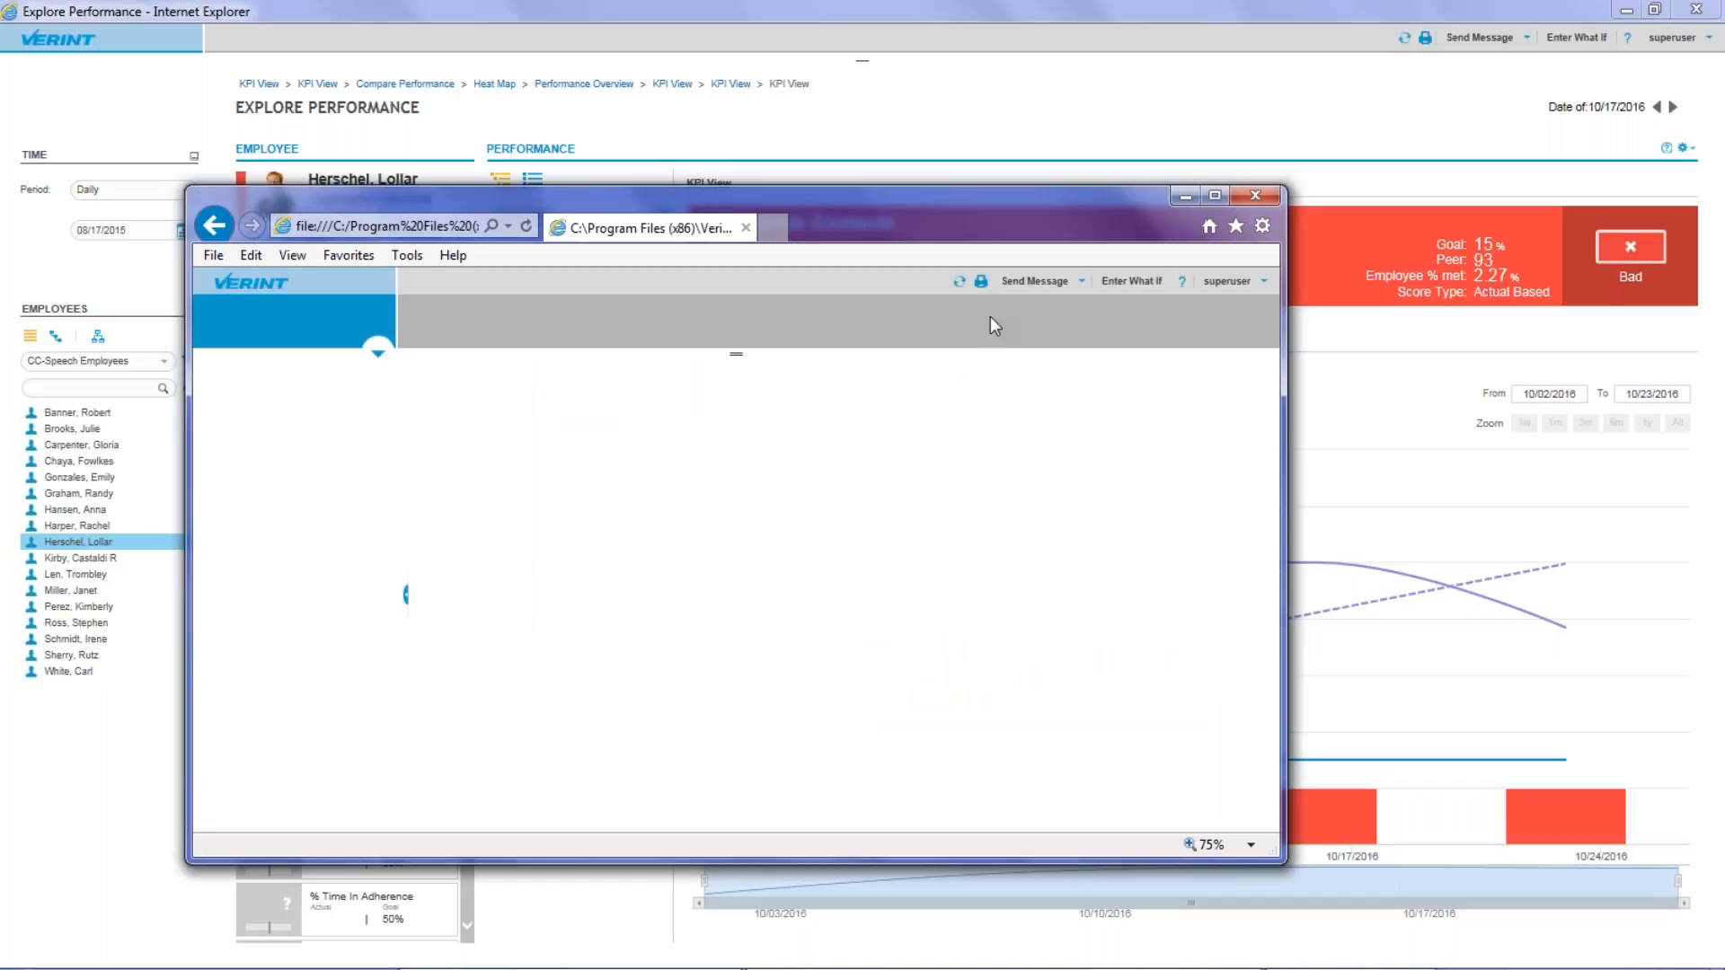
{"action": "left_click", "coordinate": [1214, 197]}
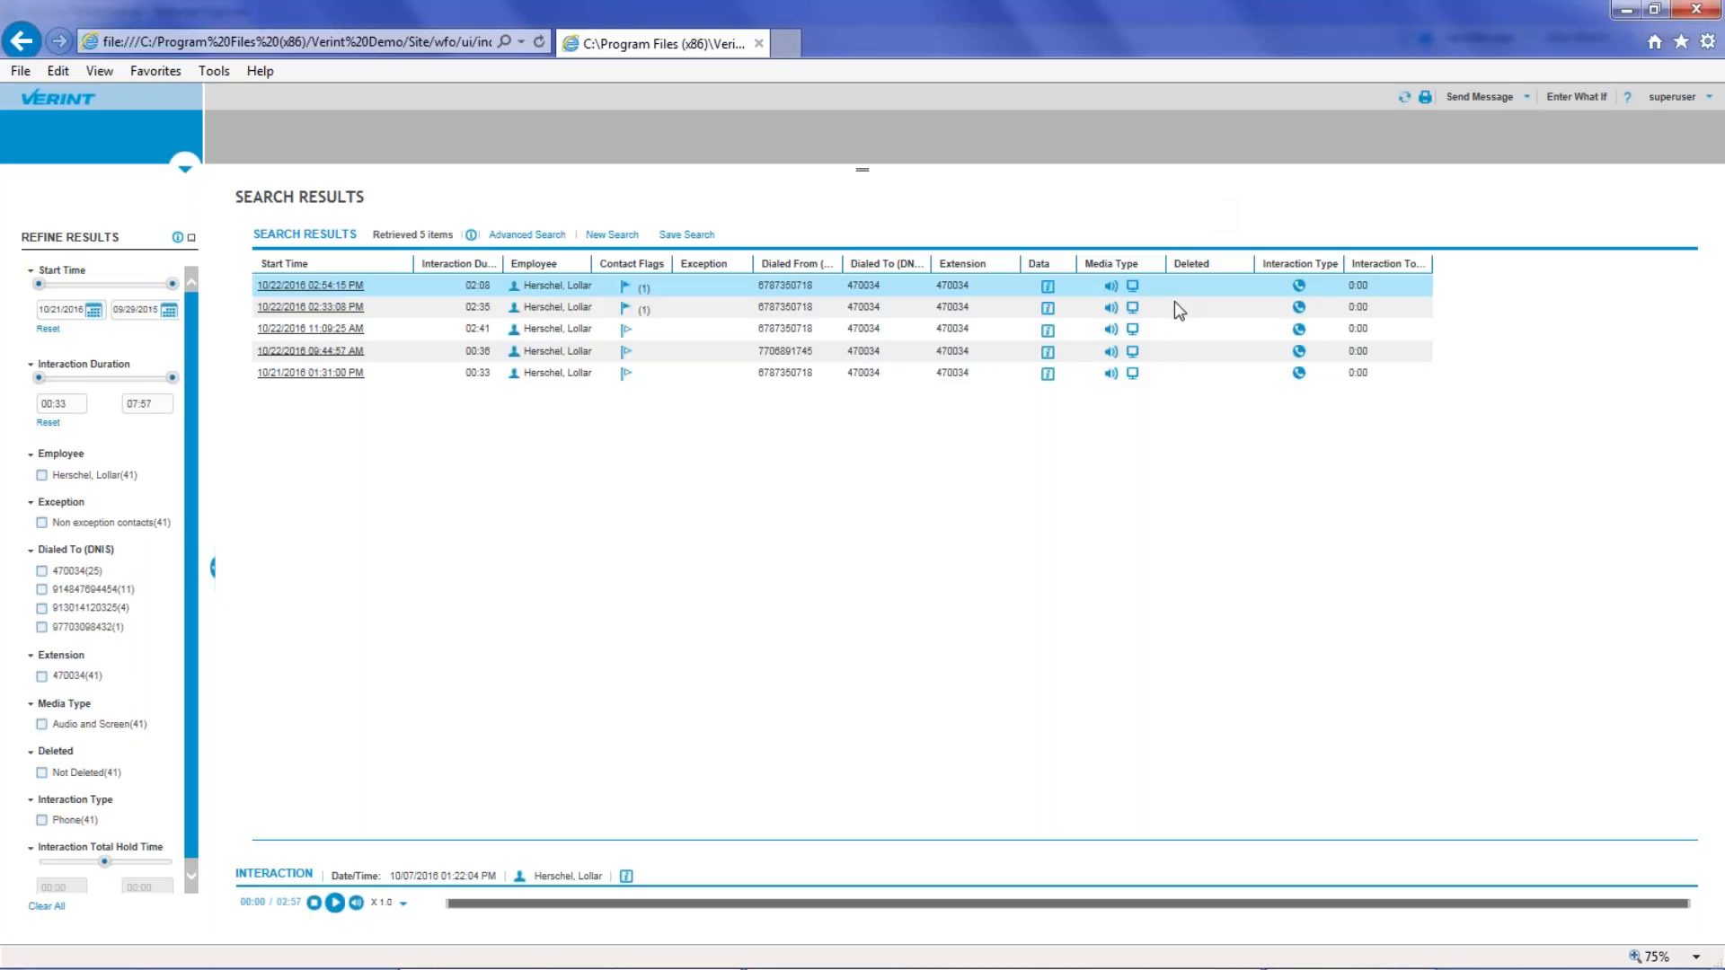
{"action": "mouse_move", "coordinate": [1458, 913]}
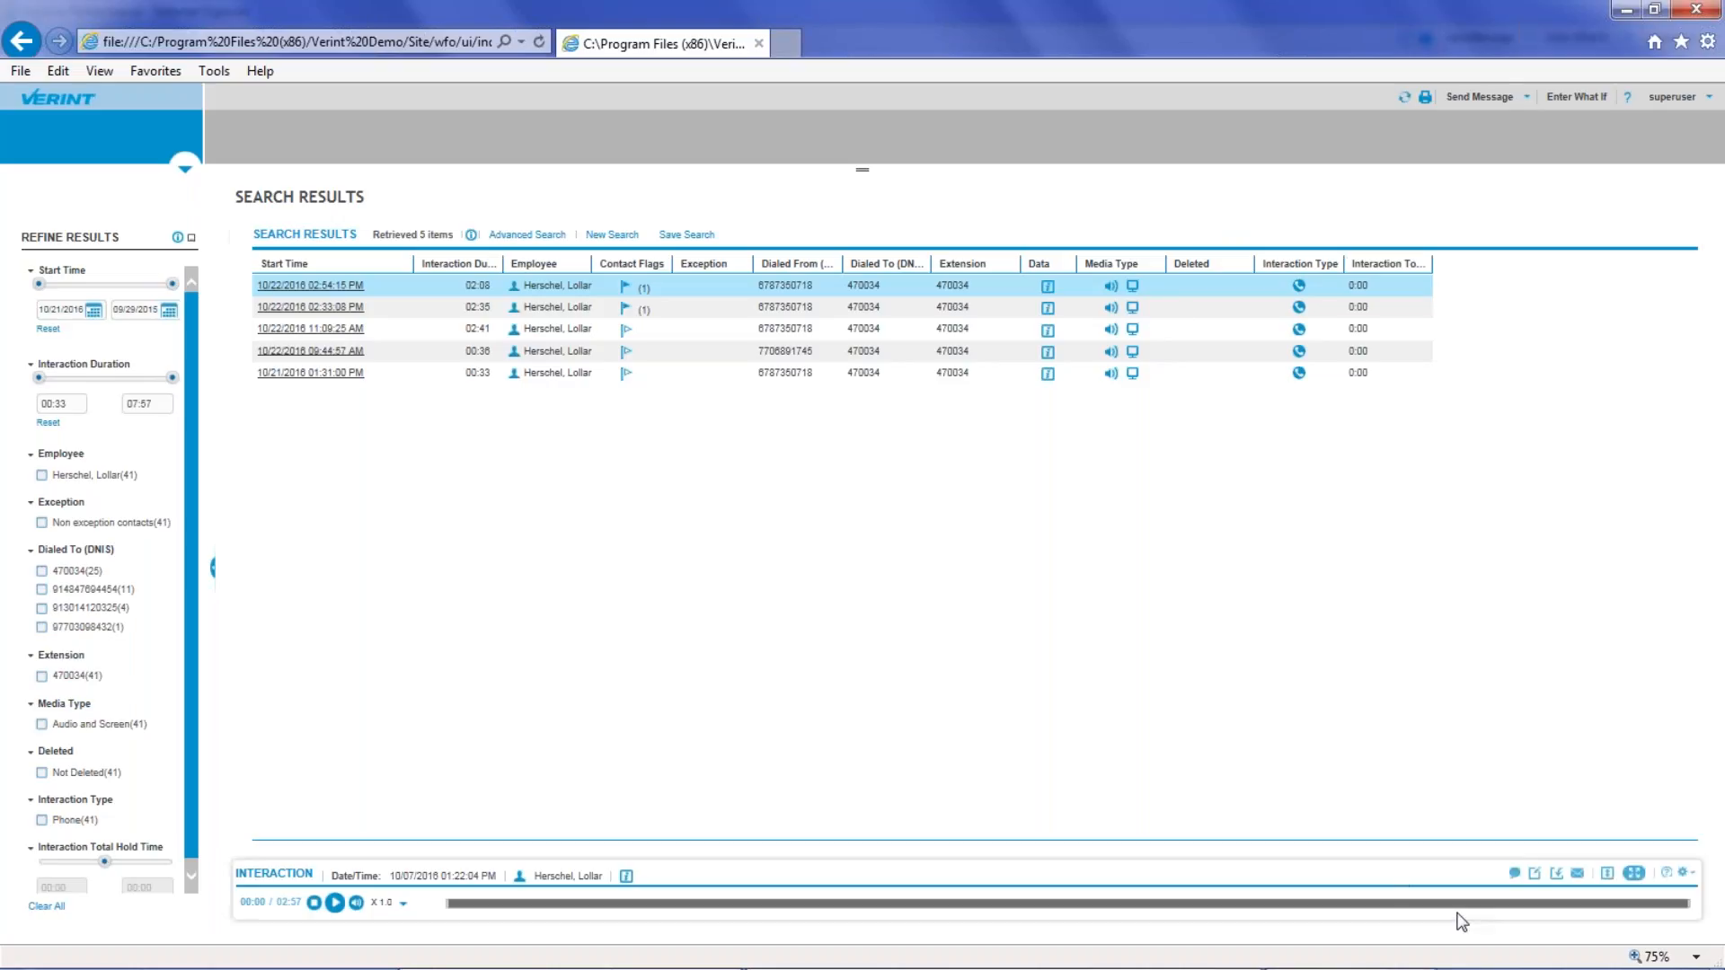
{"action": "left_click", "coordinate": [1608, 875]}
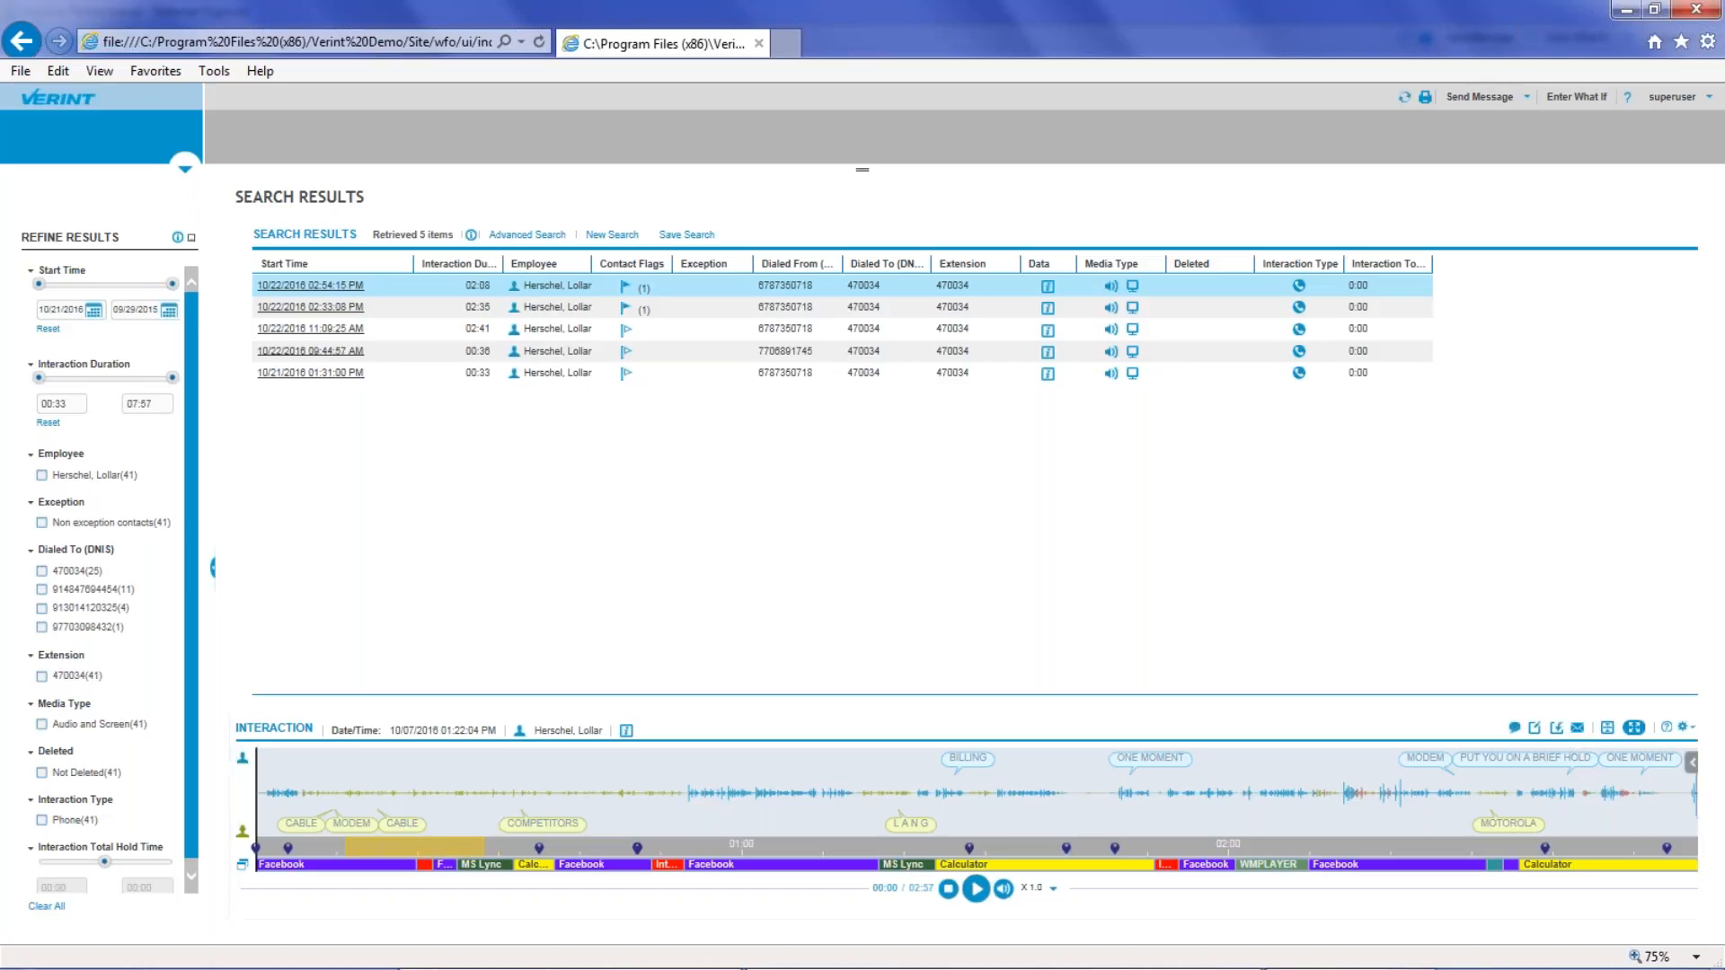
Step: Open the full interaction review and check the employee's Performance and Coaching details, closing the employee card when done
{"action": "left_click", "coordinate": [1635, 729]}
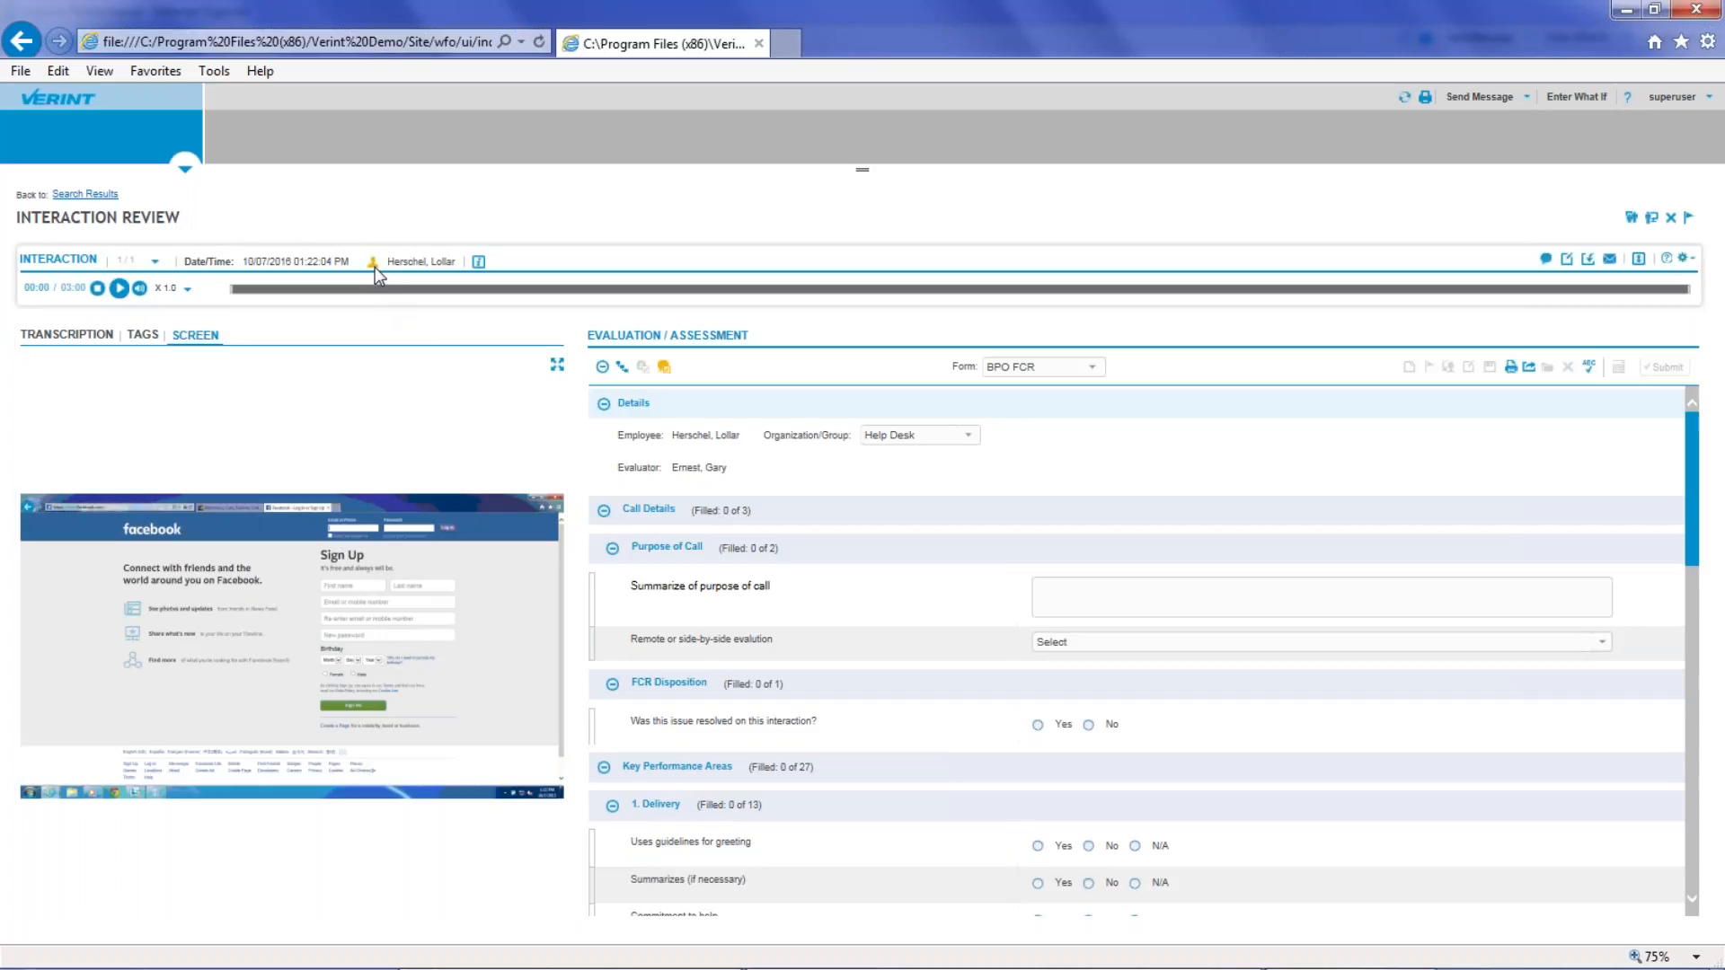
{"action": "mouse_move", "coordinate": [374, 267]}
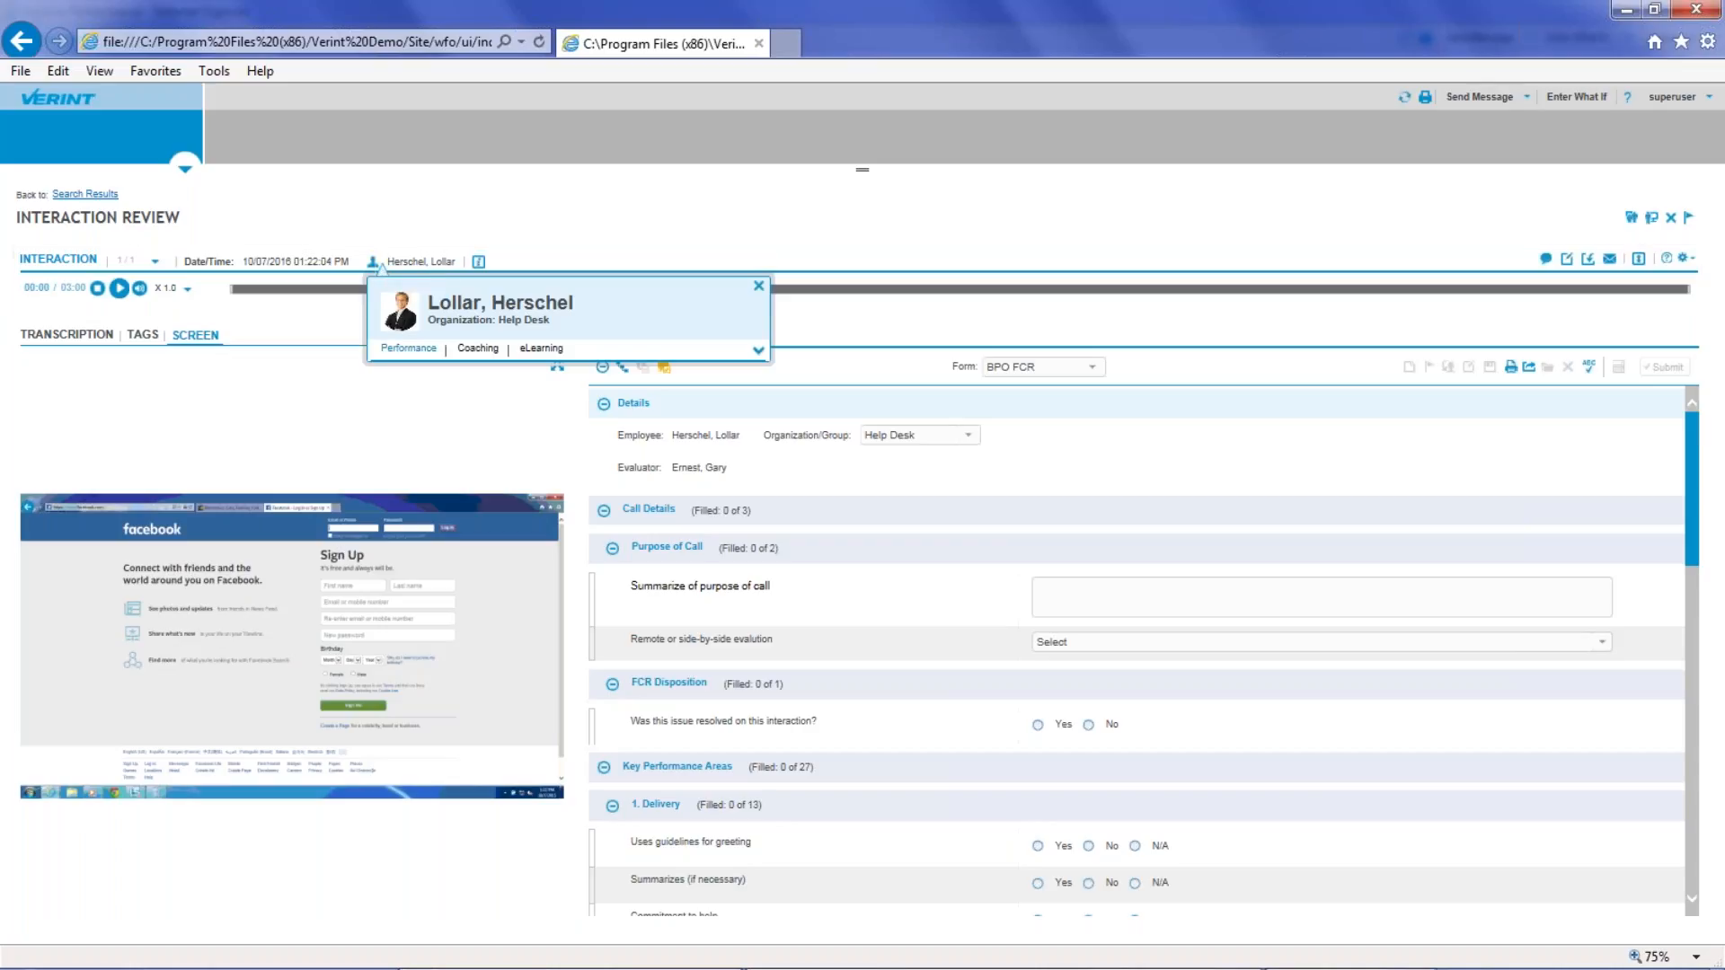
{"action": "left_click", "coordinate": [409, 349]}
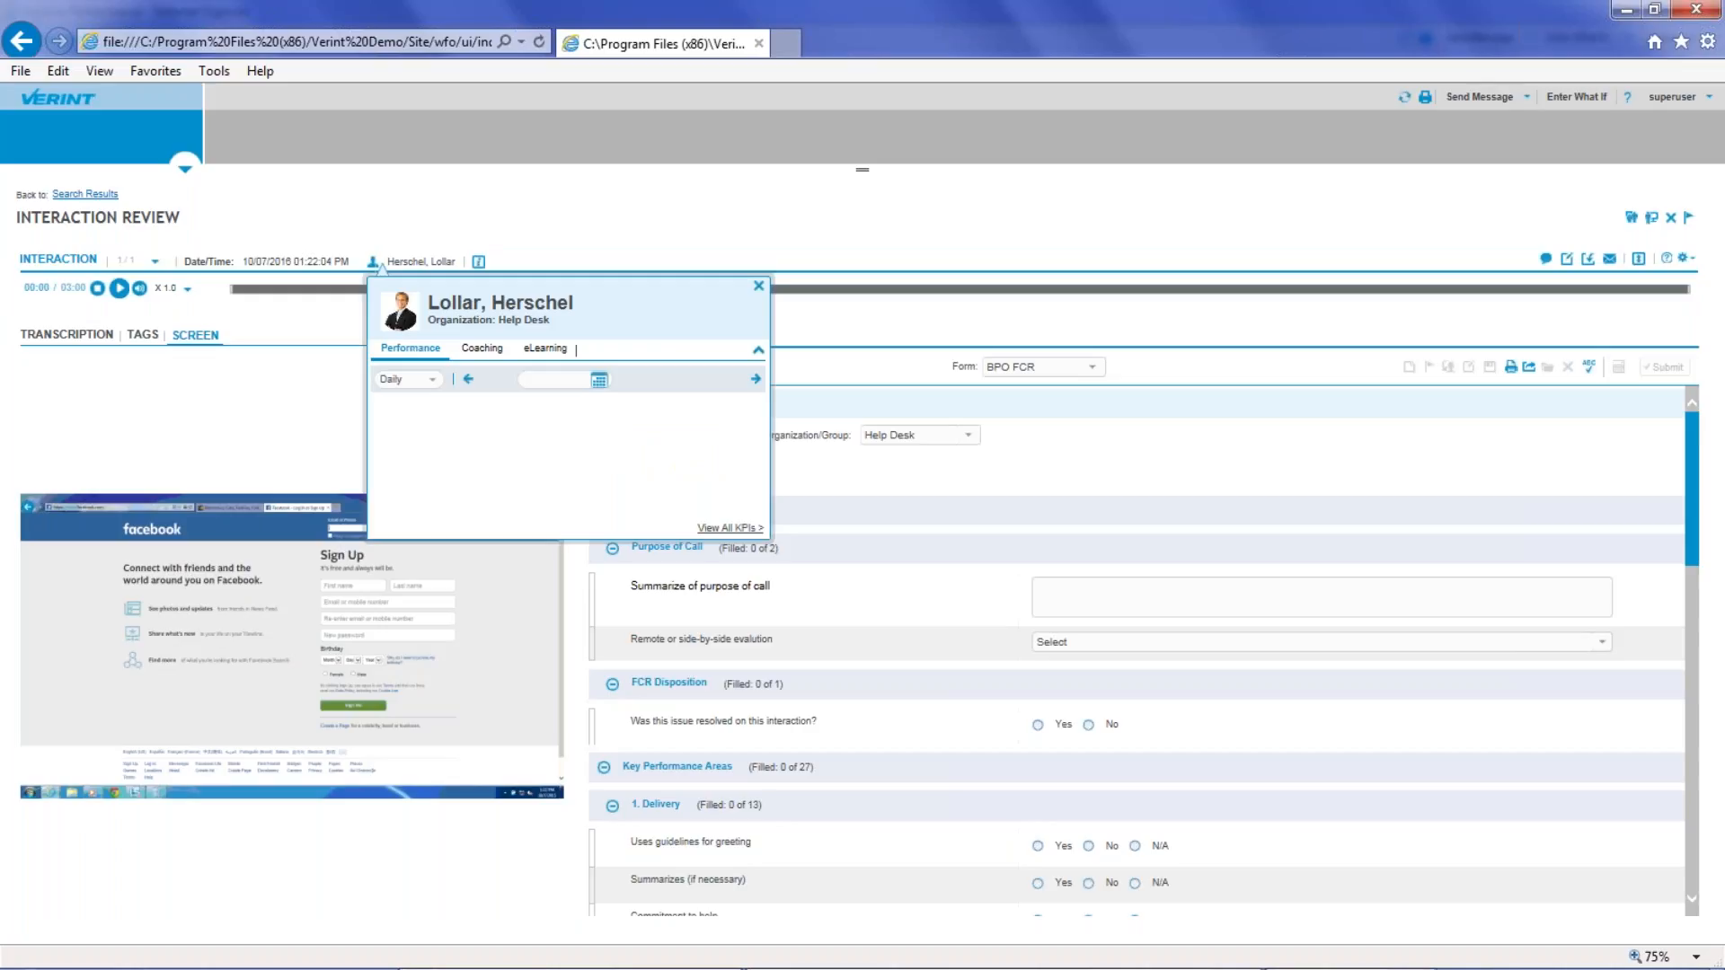
{"action": "left_click", "coordinate": [467, 350]}
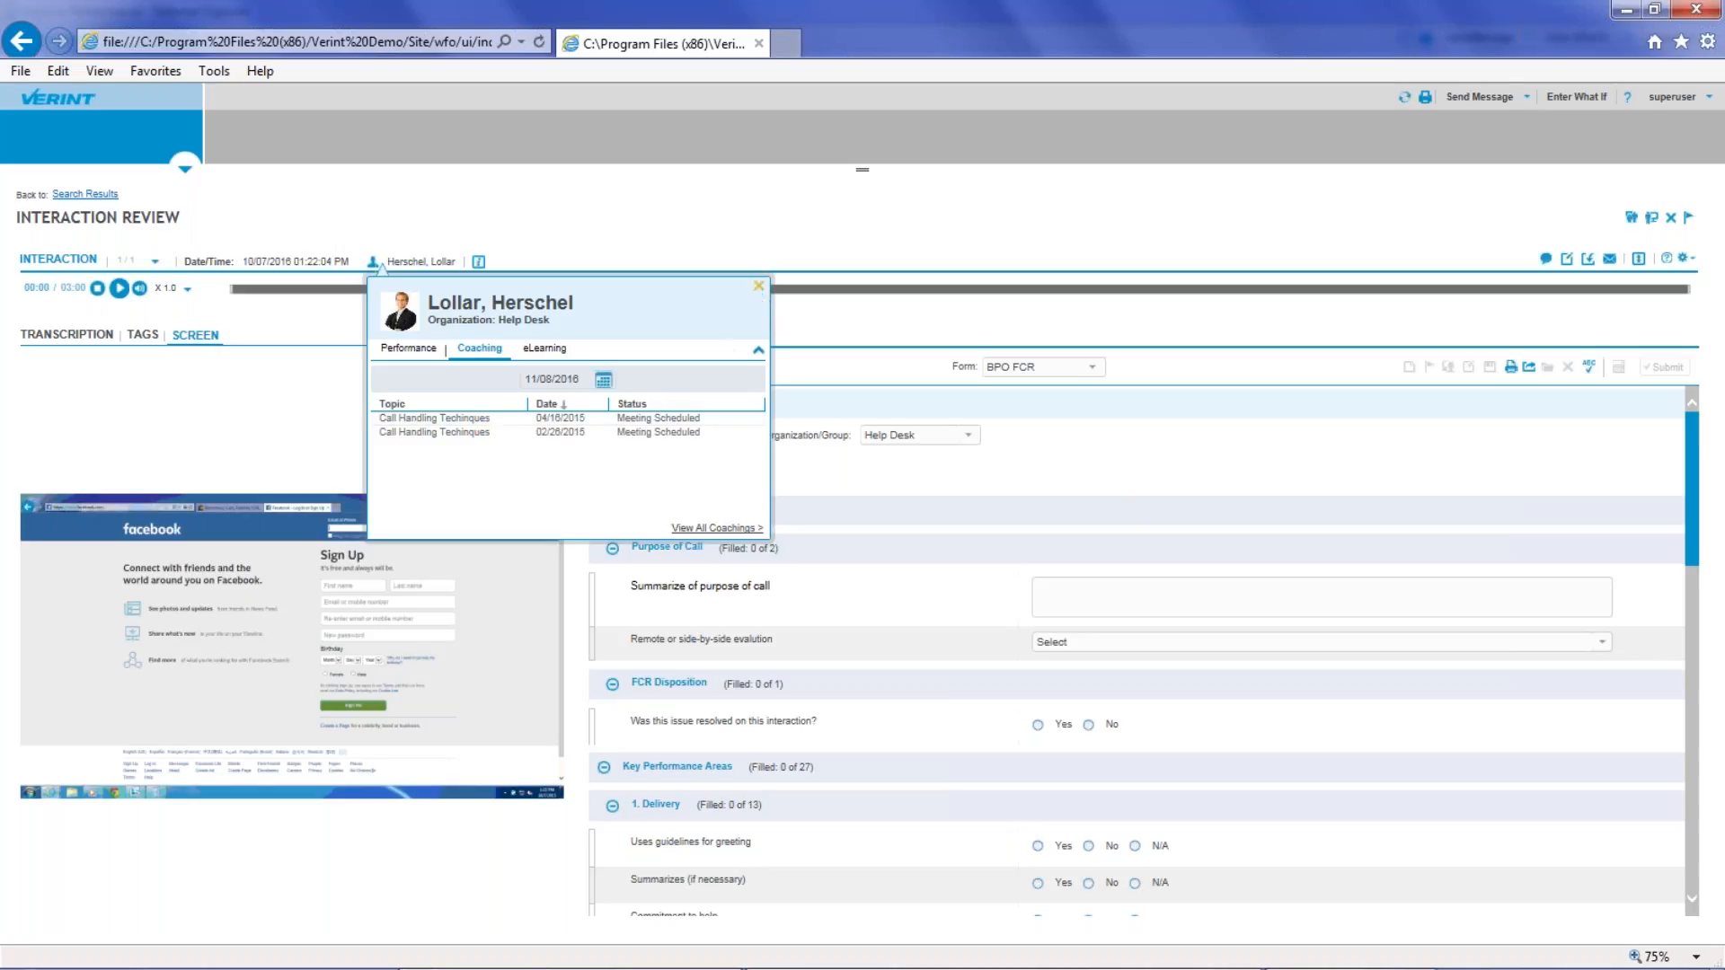
{"action": "left_click", "coordinate": [758, 285]}
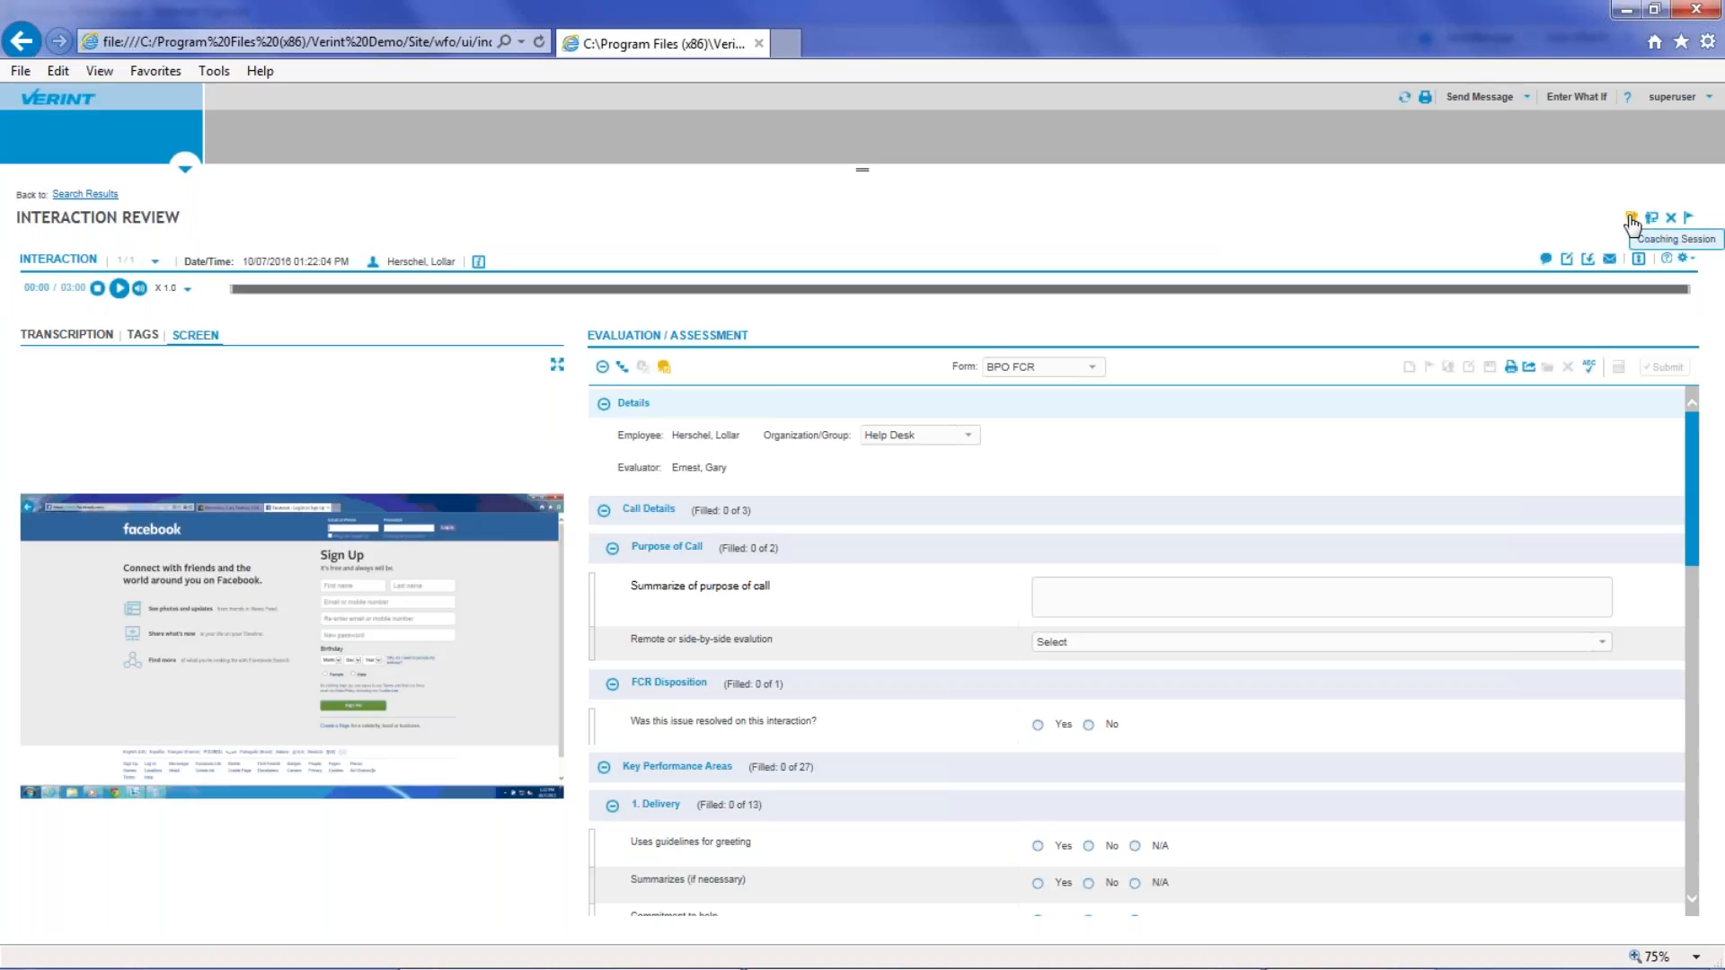
Step: Open a coaching session from the interaction, review the attachment types that can be added, and close it without saving
{"action": "left_click", "coordinate": [1631, 218]}
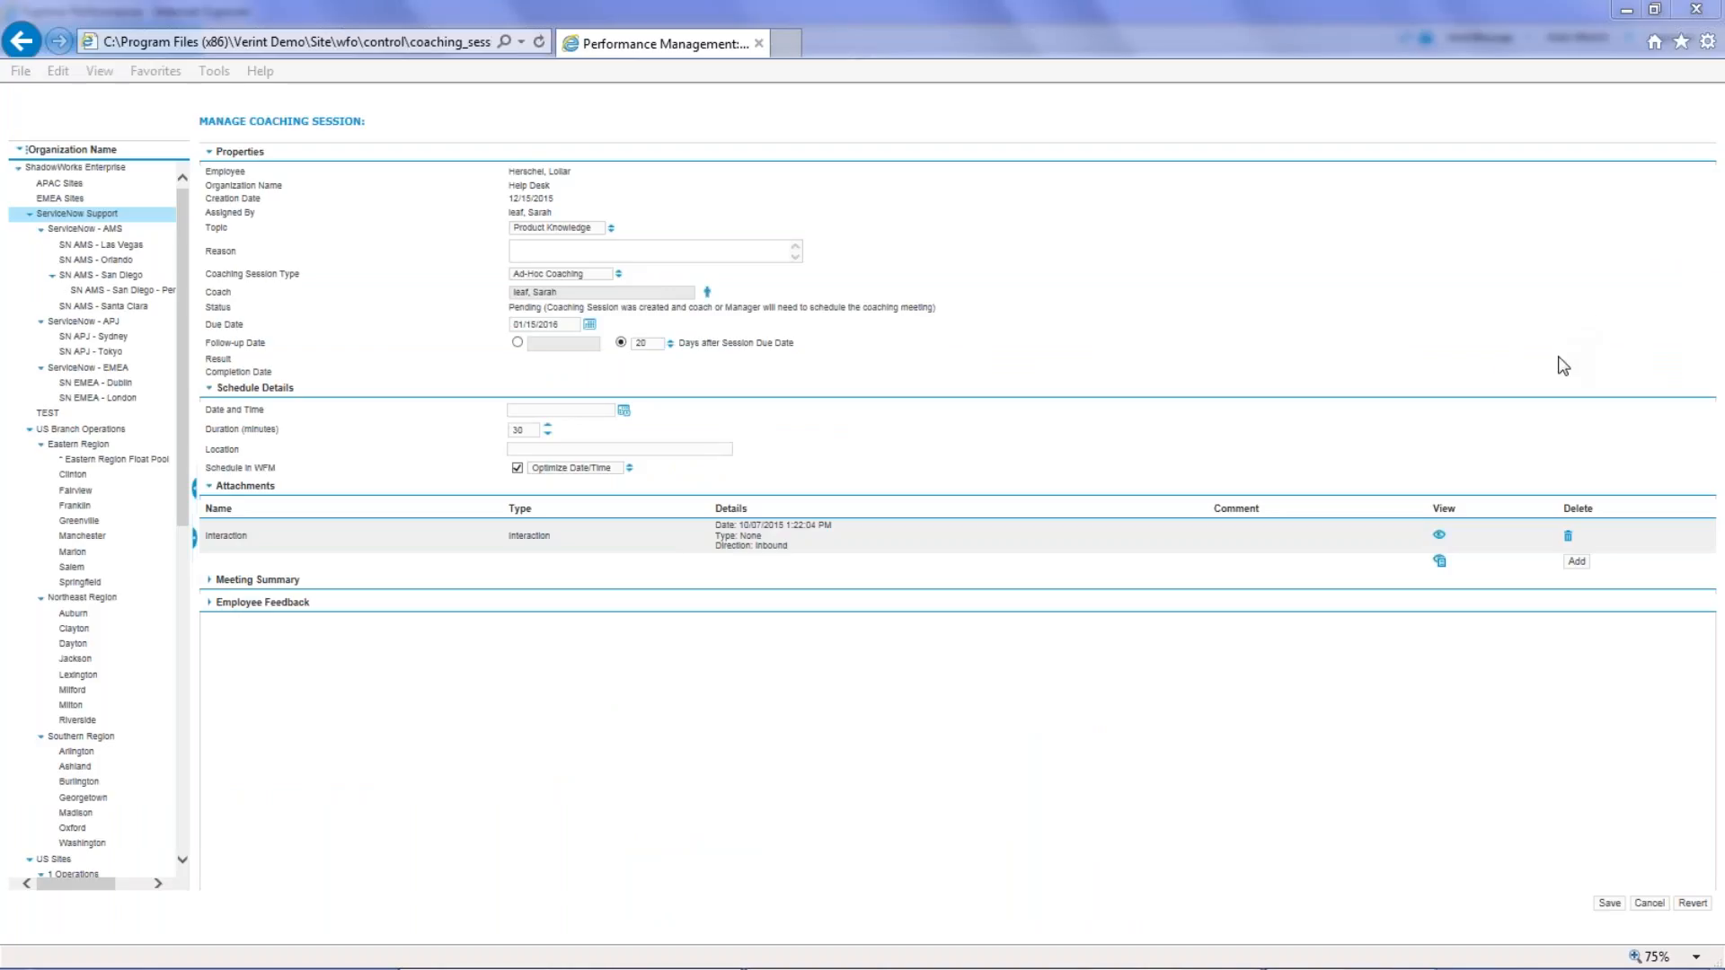
{"action": "left_click", "coordinate": [1558, 362]}
{"action": "left_click", "coordinate": [1579, 563]}
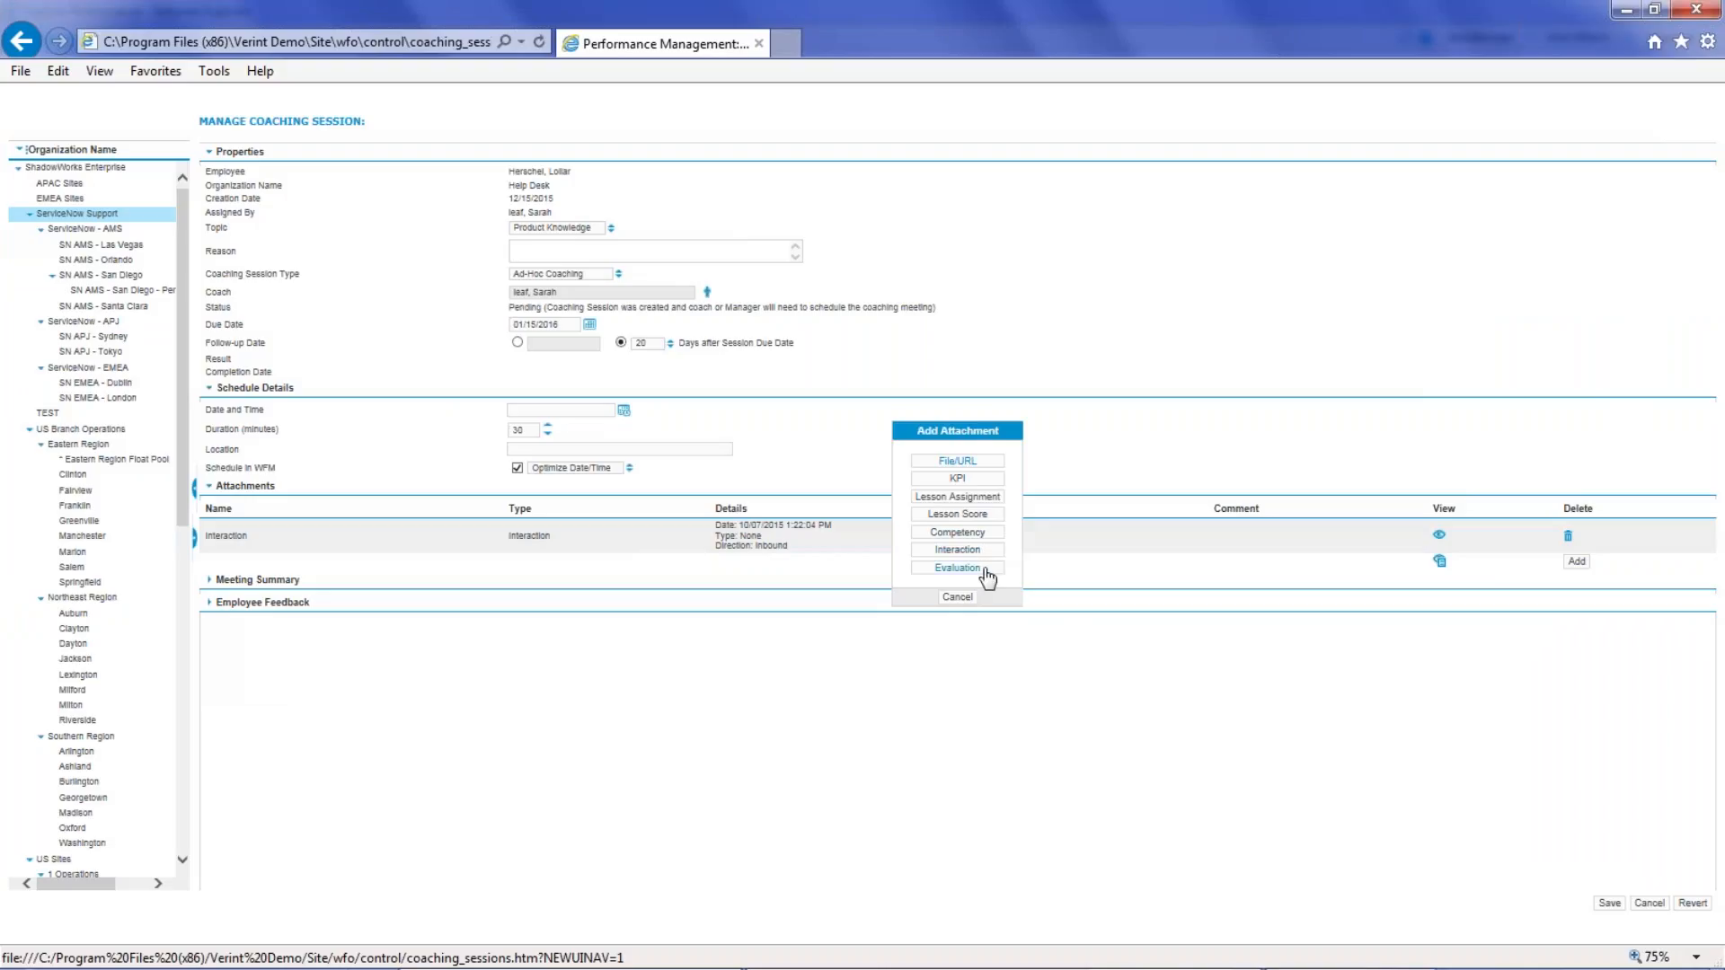
{"action": "left_click", "coordinate": [959, 599]}
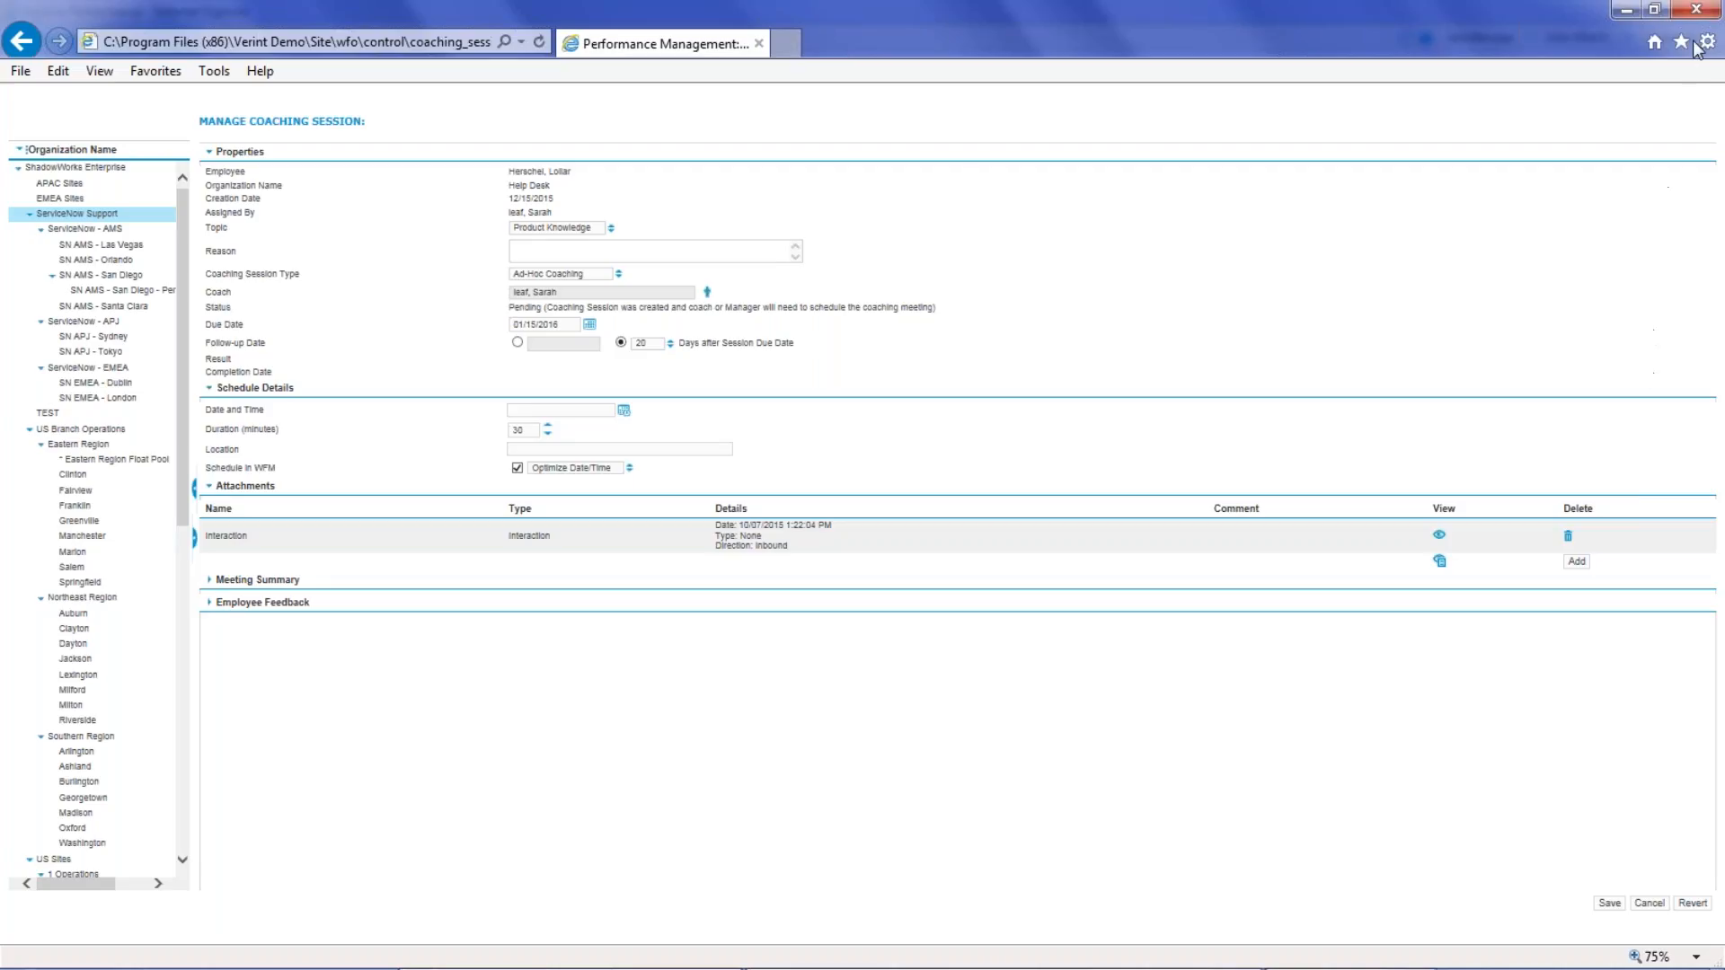
{"action": "left_click", "coordinate": [1699, 10]}
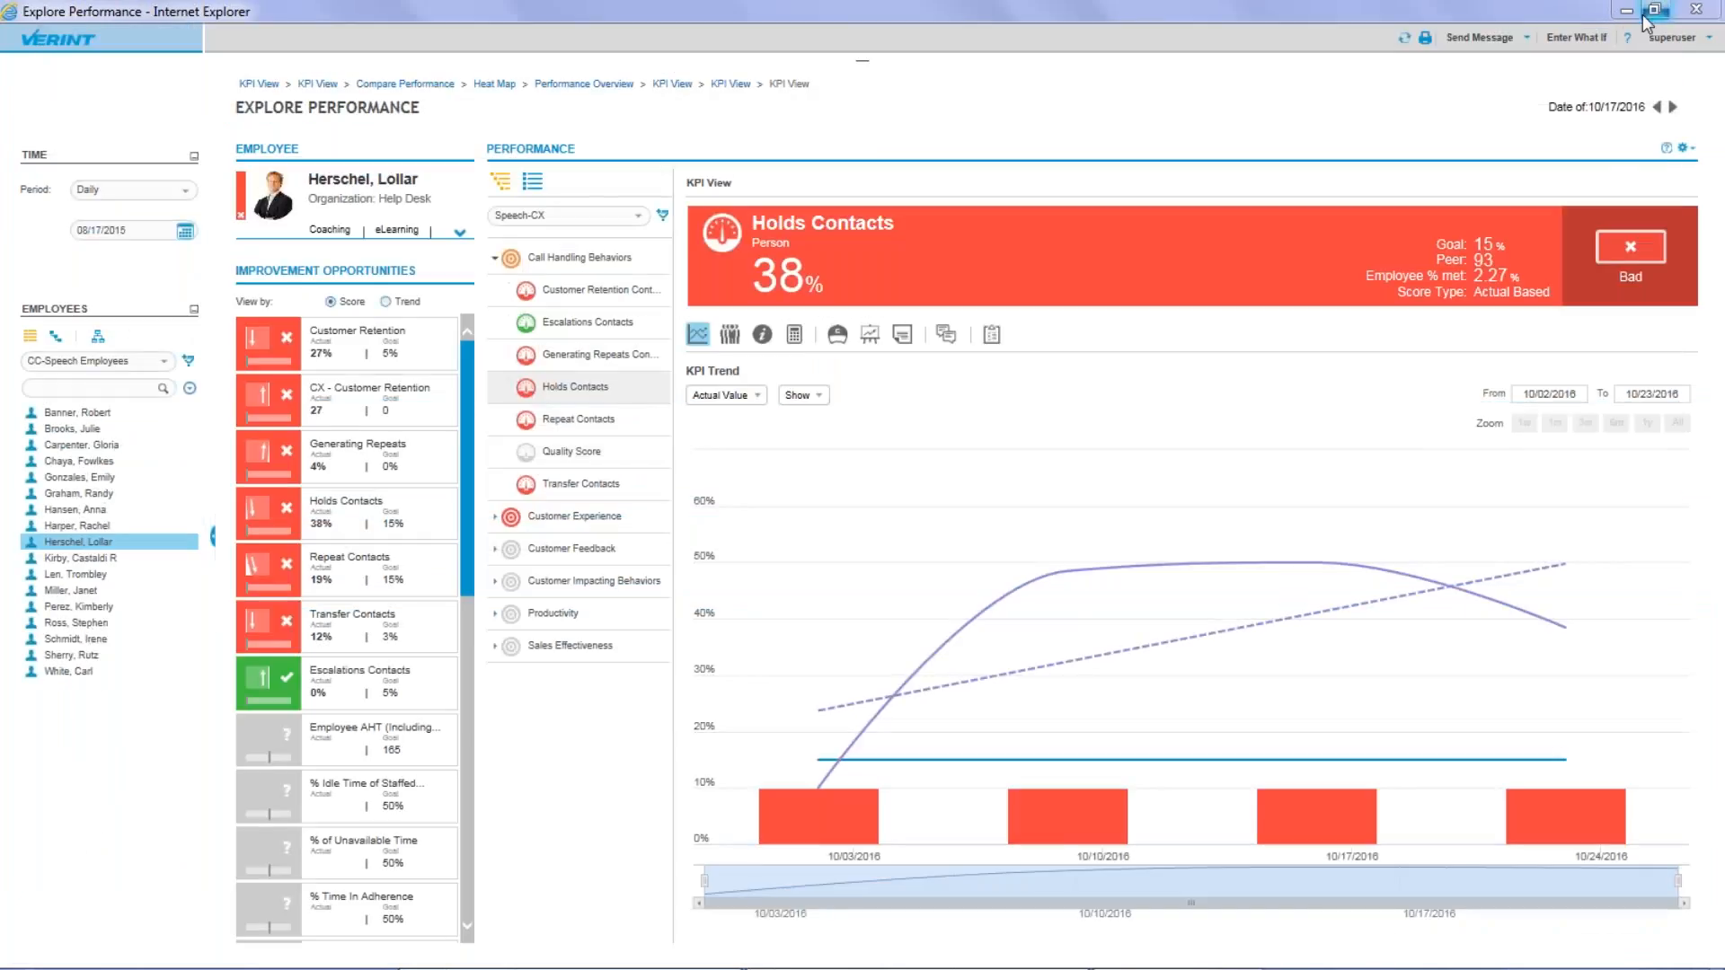
Step: View the learning and coaching assignments in the Forecasting and Scheduling calendar, and advance the slide show to the coaching timing slide
{"action": "left_click", "coordinate": [141, 45]}
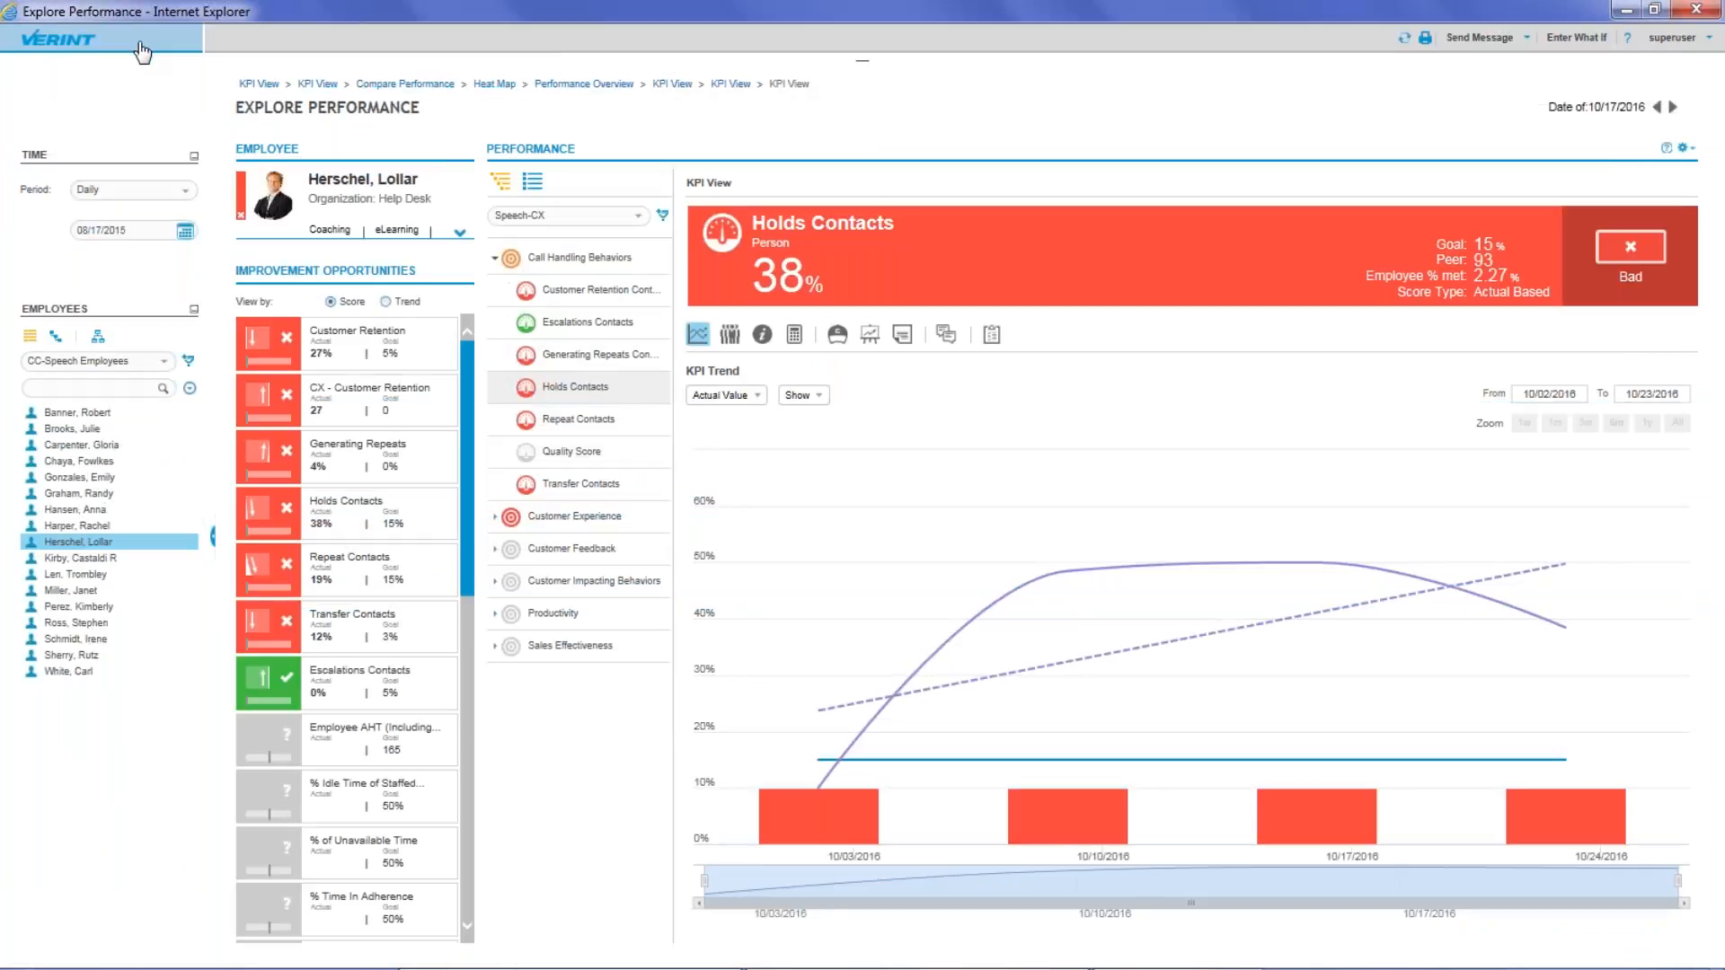
{"action": "left_click", "coordinate": [108, 297]}
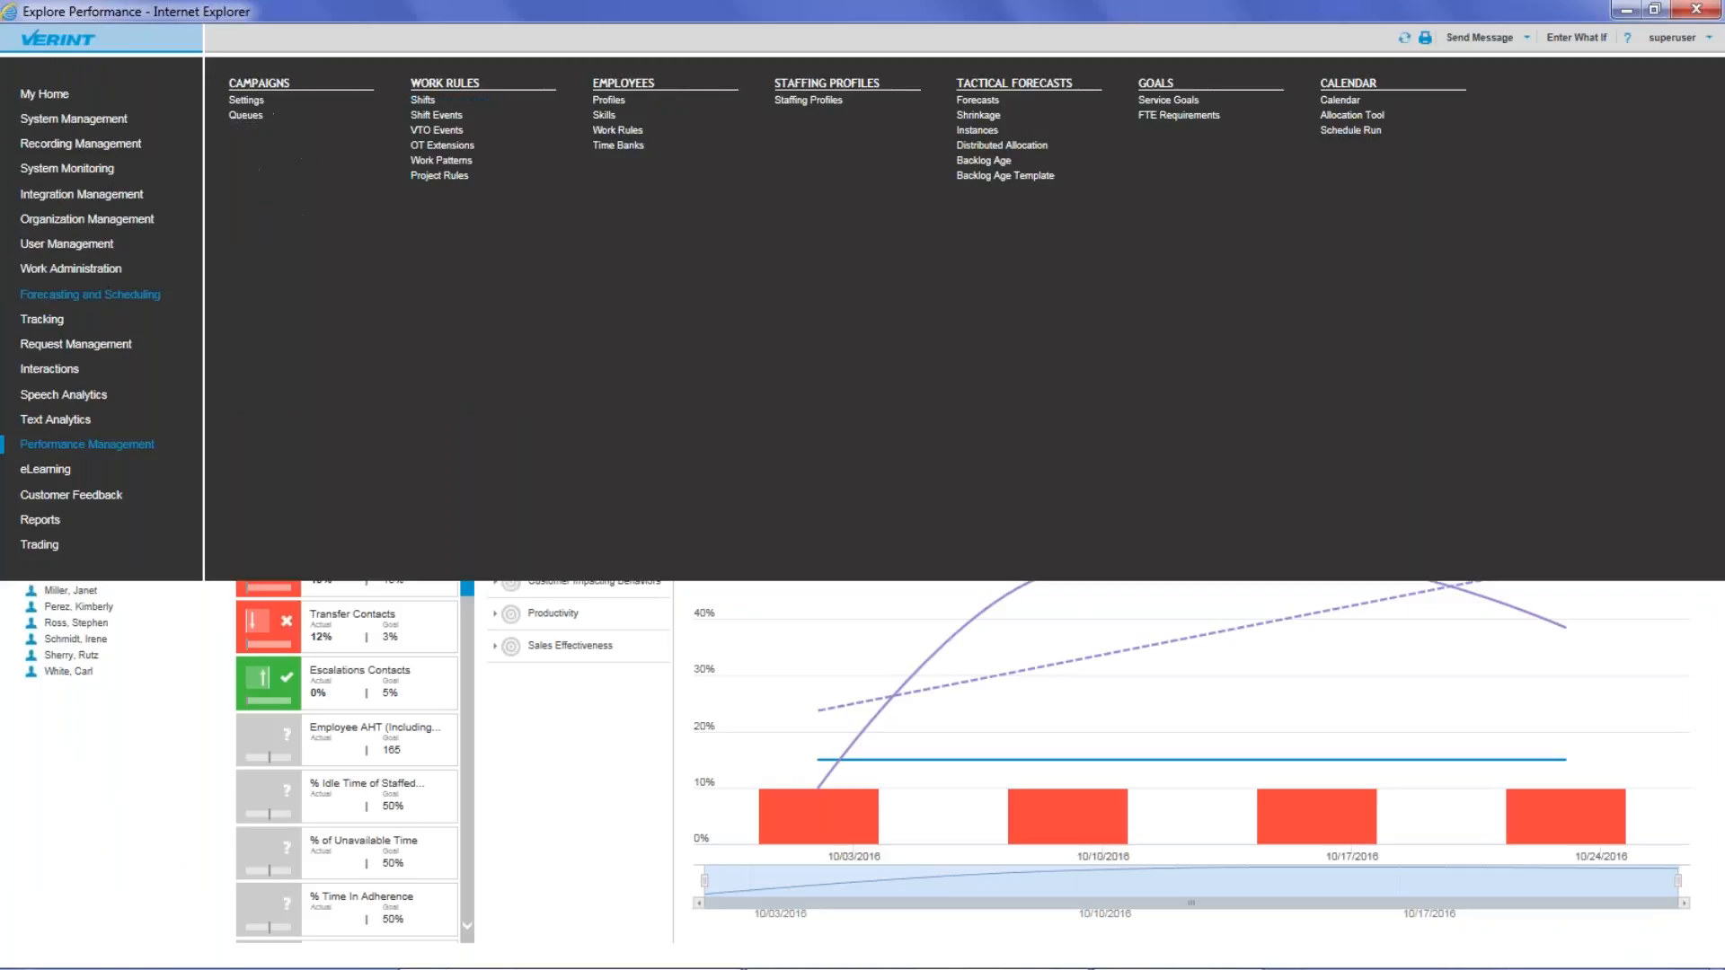
{"action": "left_click", "coordinate": [1346, 115]}
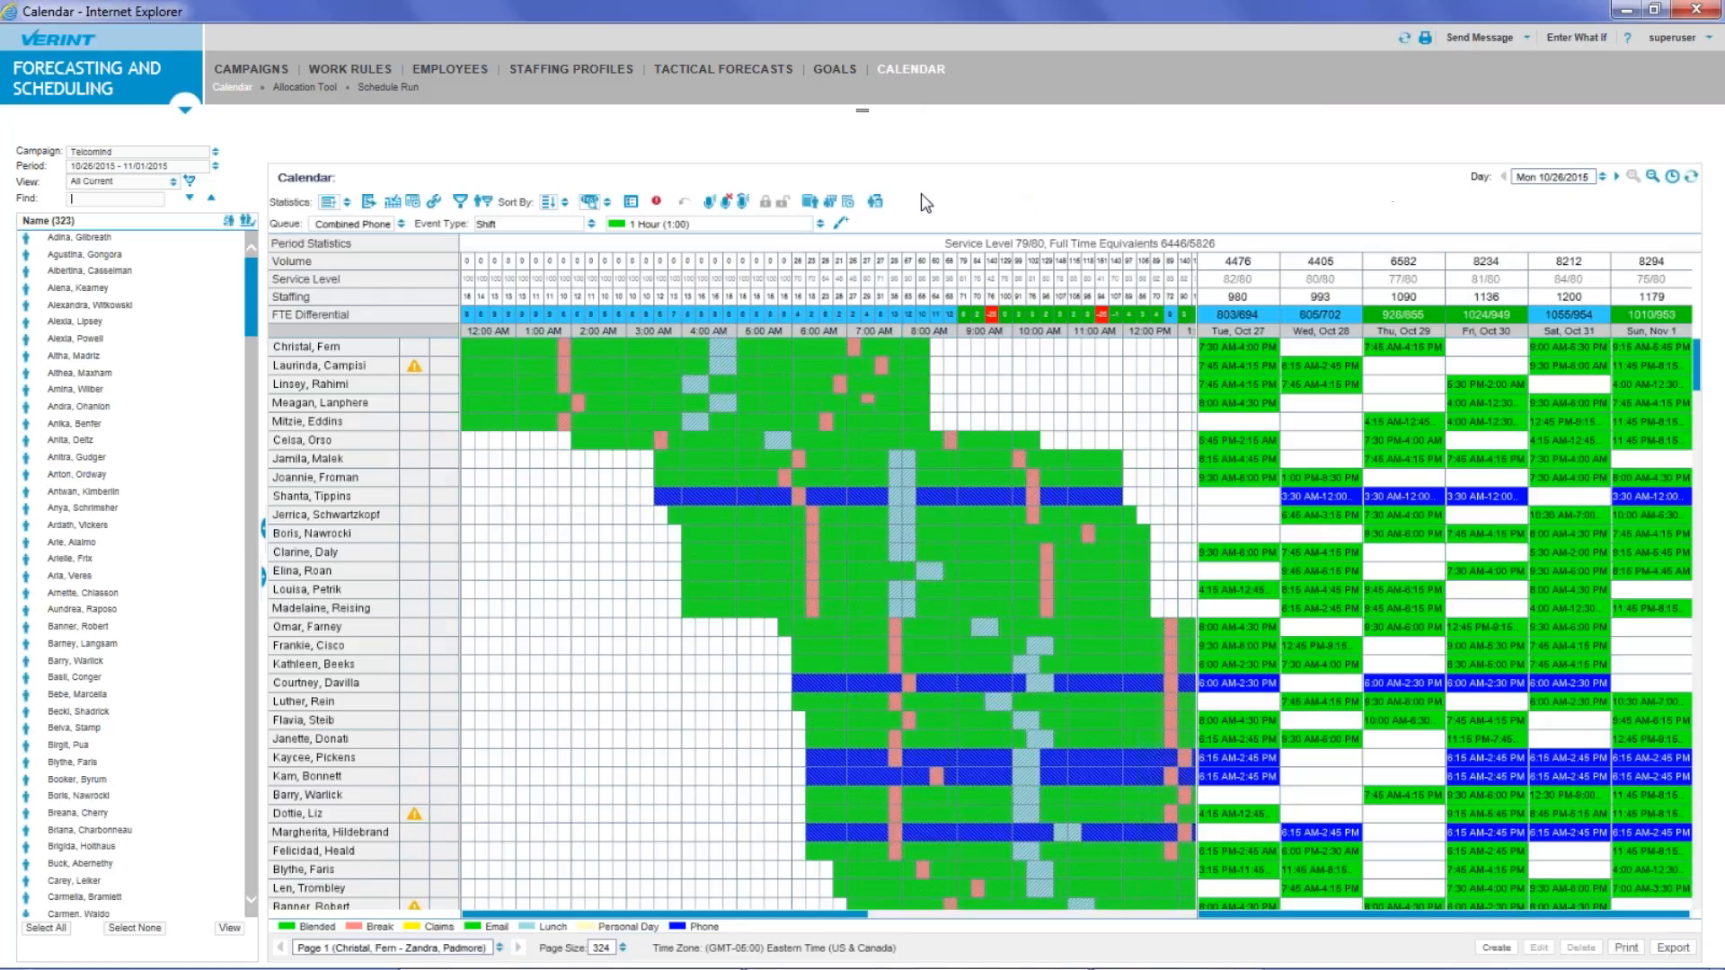
{"action": "left_click", "coordinate": [846, 202]}
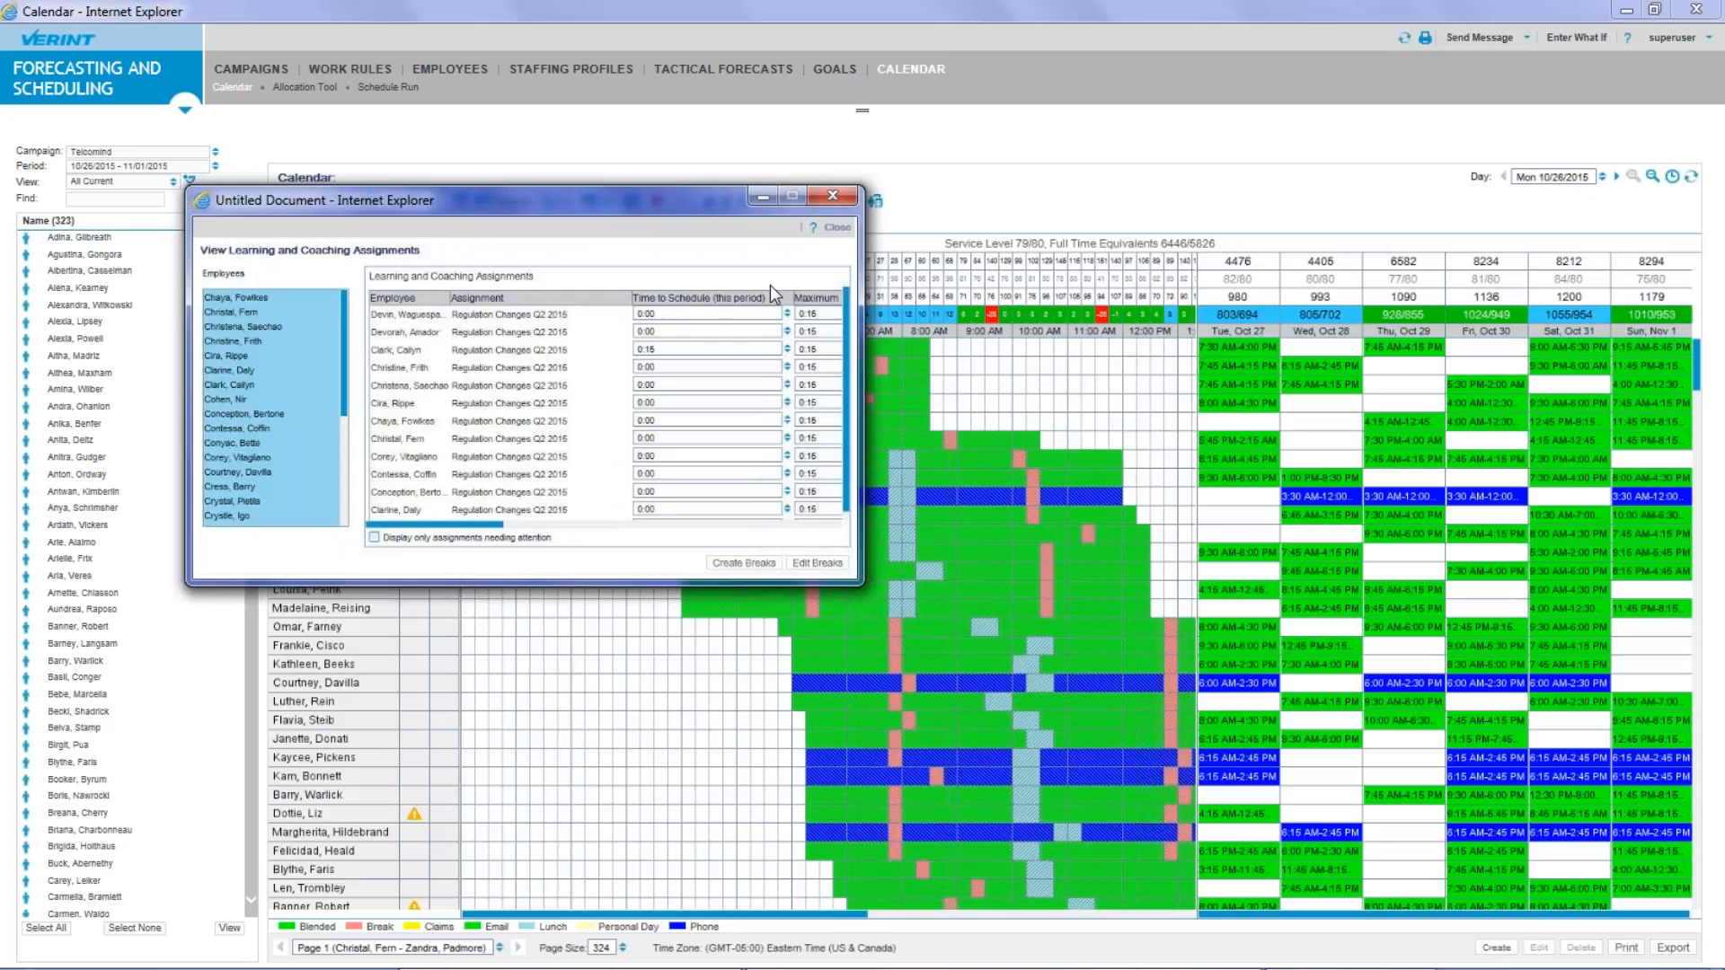
{"action": "left_click", "coordinate": [839, 205]}
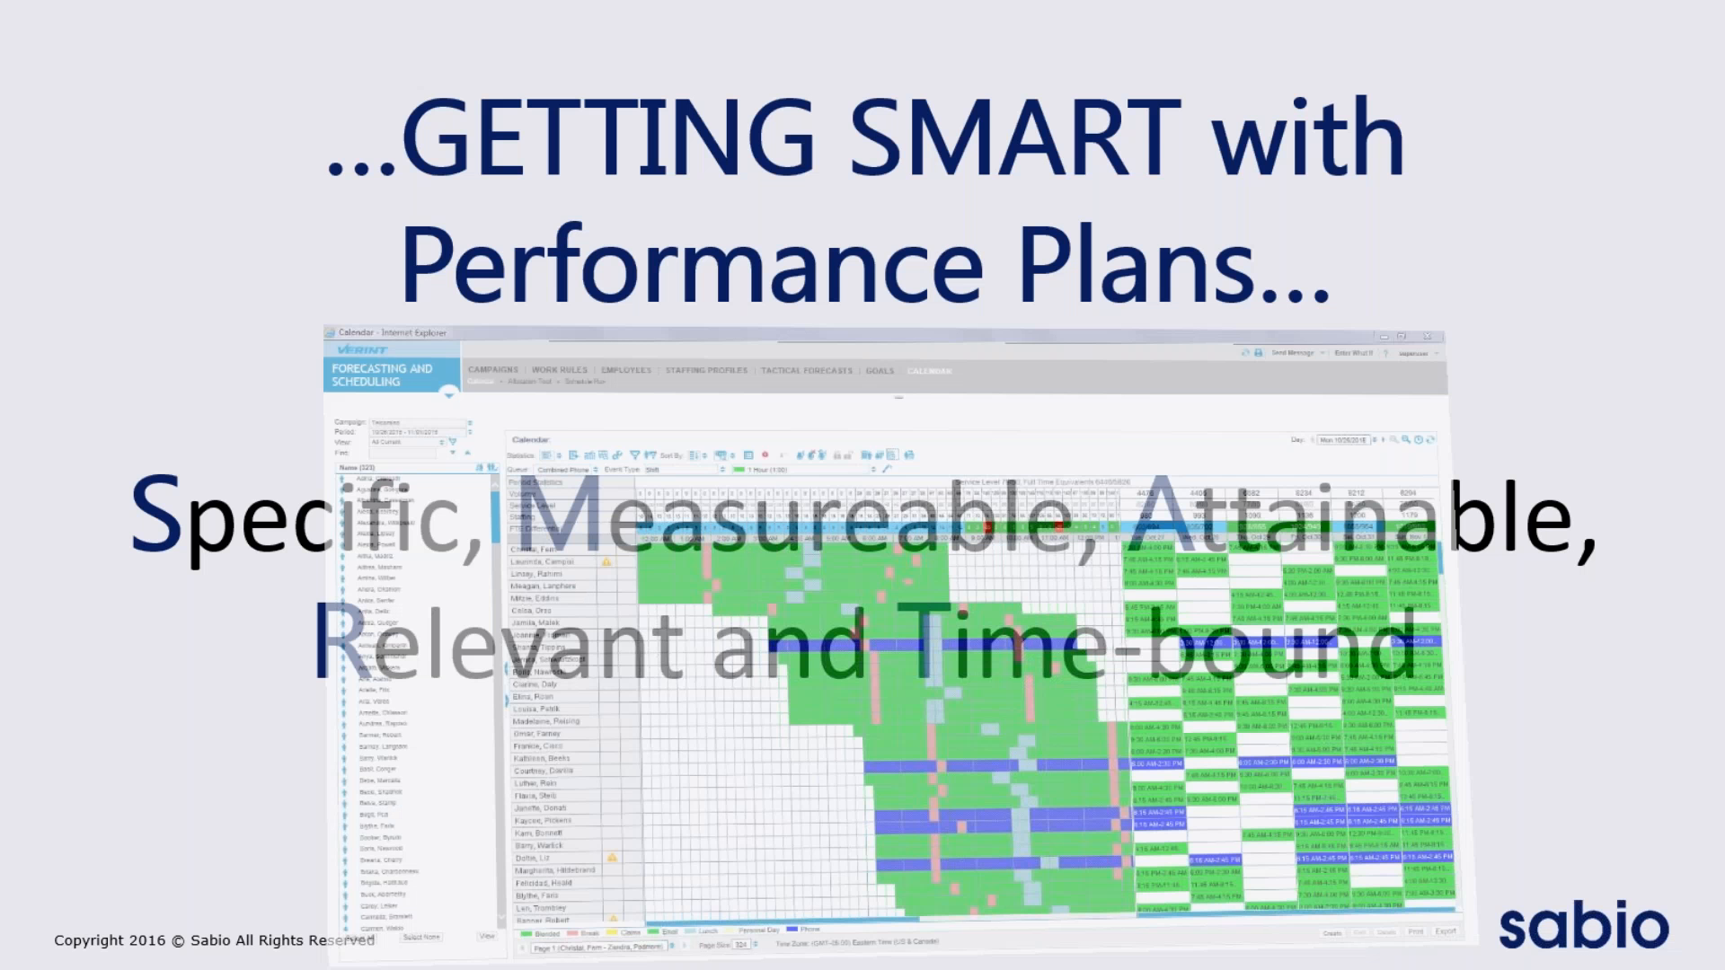
{"action": "left_click", "coordinate": [1111, 703]}
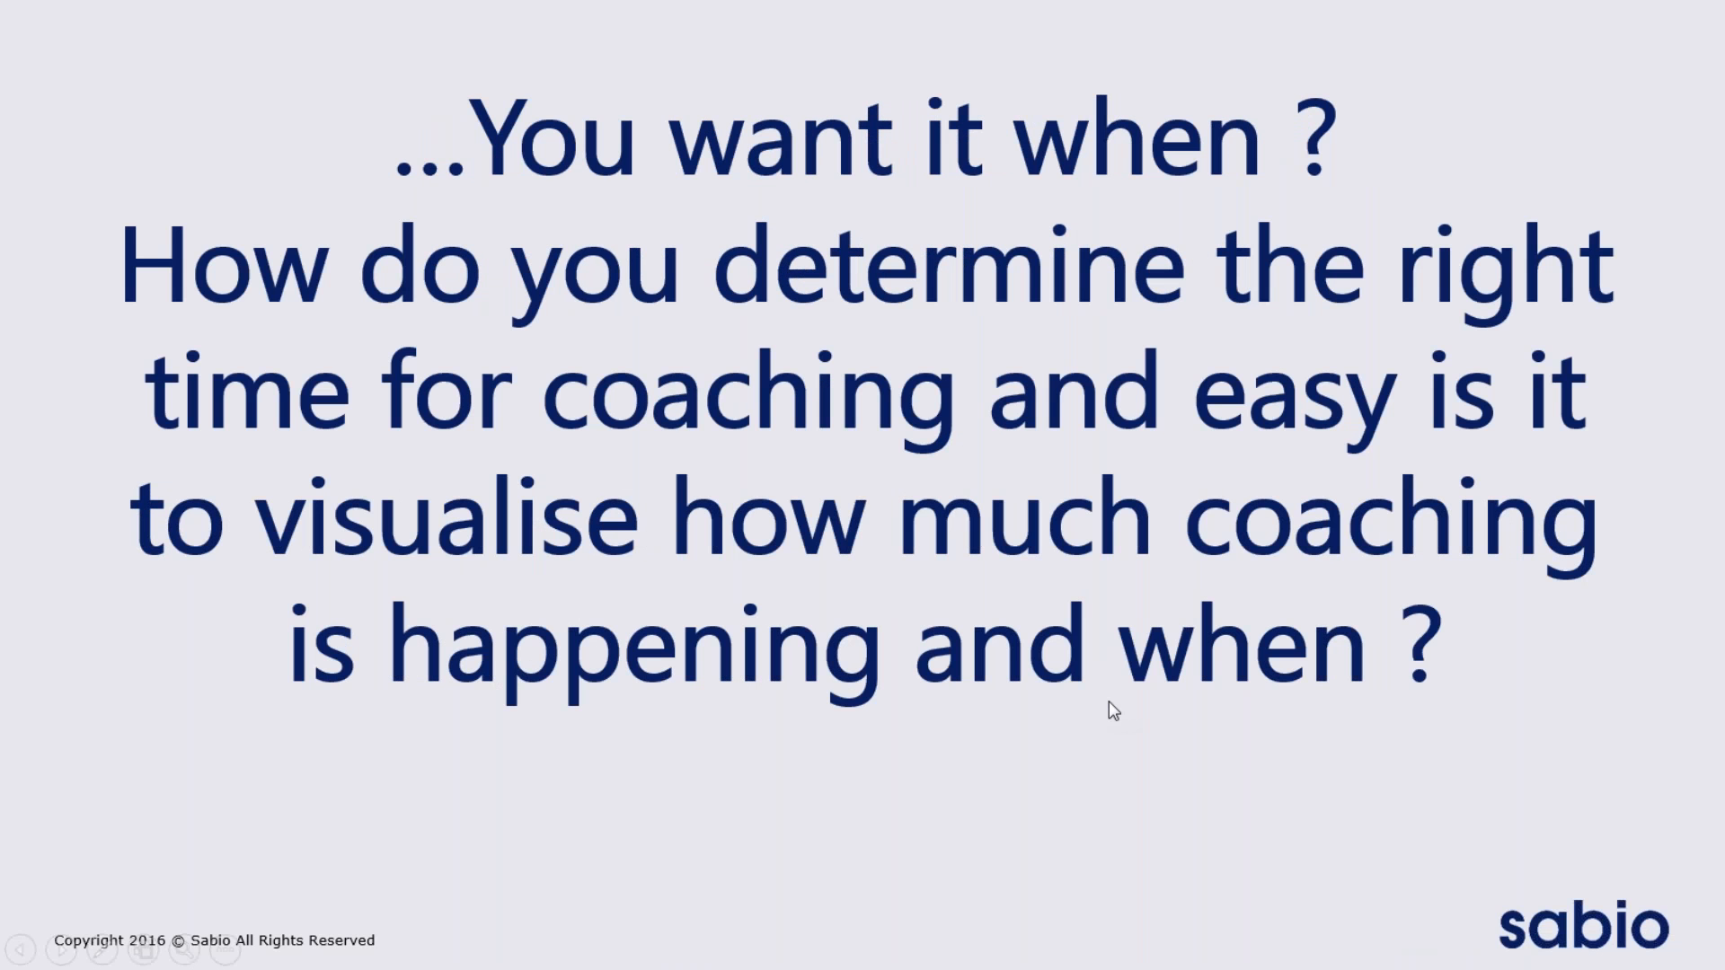